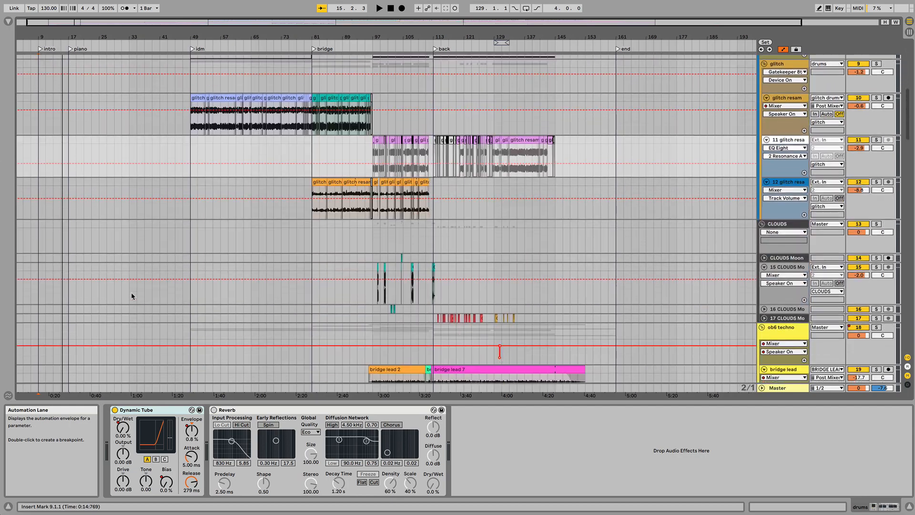
# Play the intro with only the live rec track soloed, clear the solo, and unfold the 58 clouds piano track
pyautogui.scroll(-20, 132, 295)
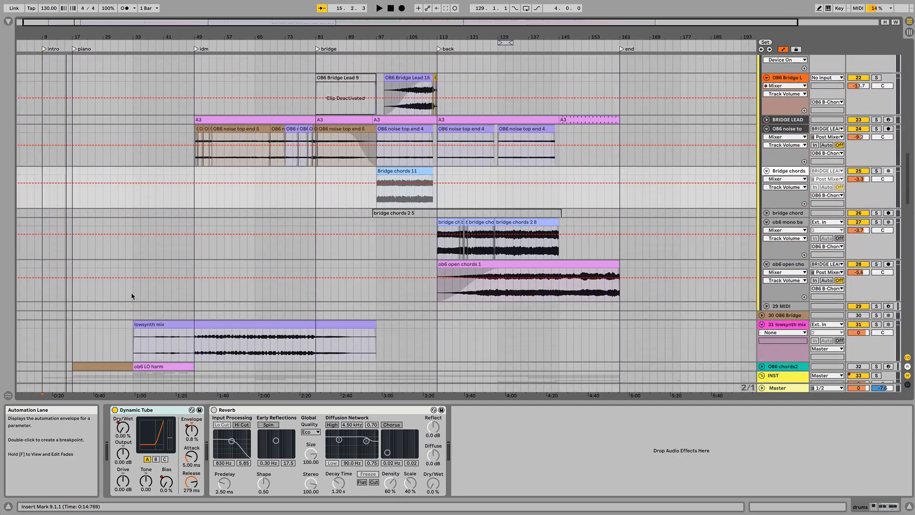
pyautogui.scroll(-15, 132, 296)
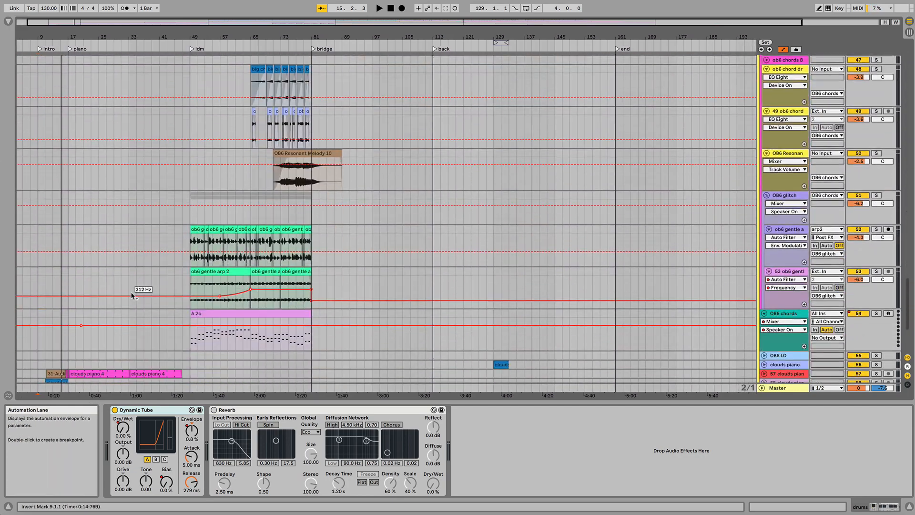
pyautogui.hscroll(-3, 132, 295)
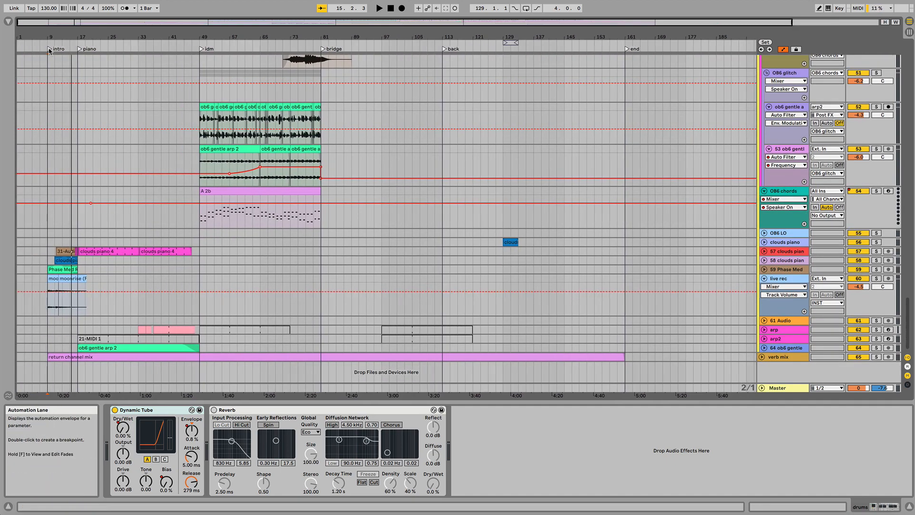
pyautogui.moveTo(49, 38); pyautogui.dragTo(97, 36)
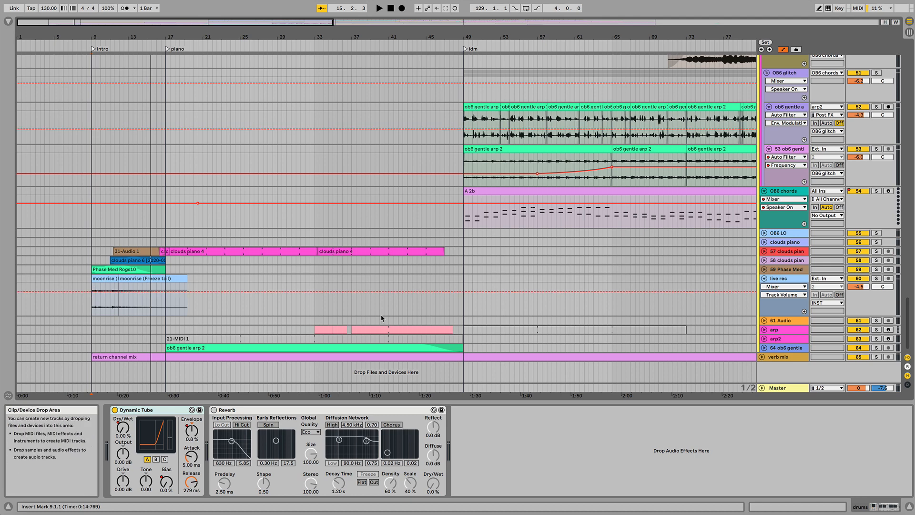
pyautogui.click(876, 278)
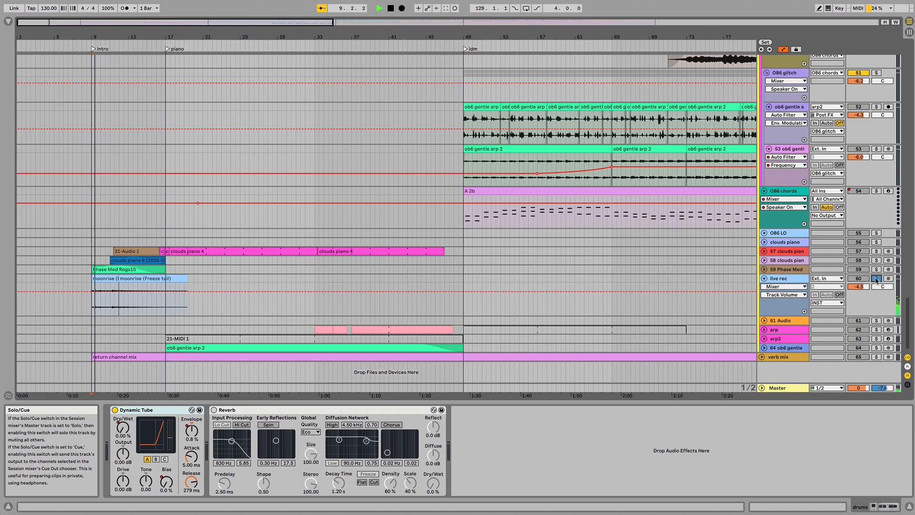
pyautogui.click(876, 279)
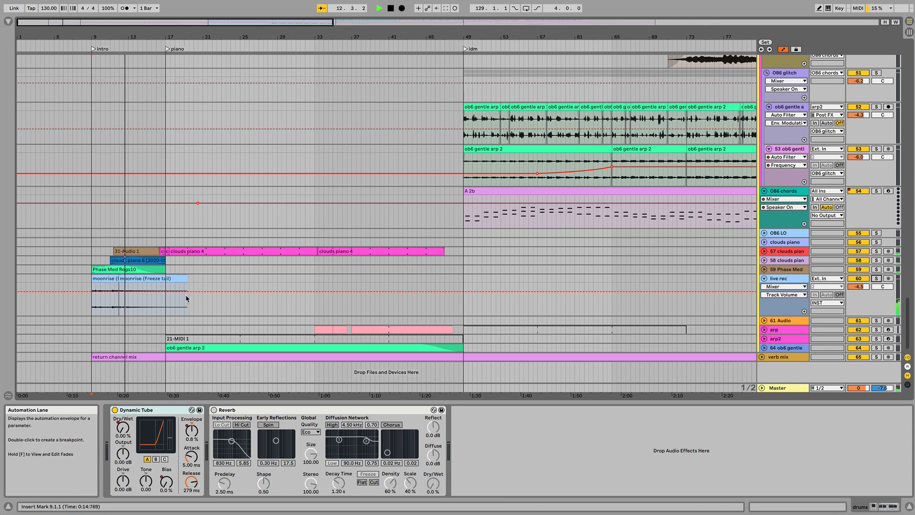
pyautogui.click(763, 260)
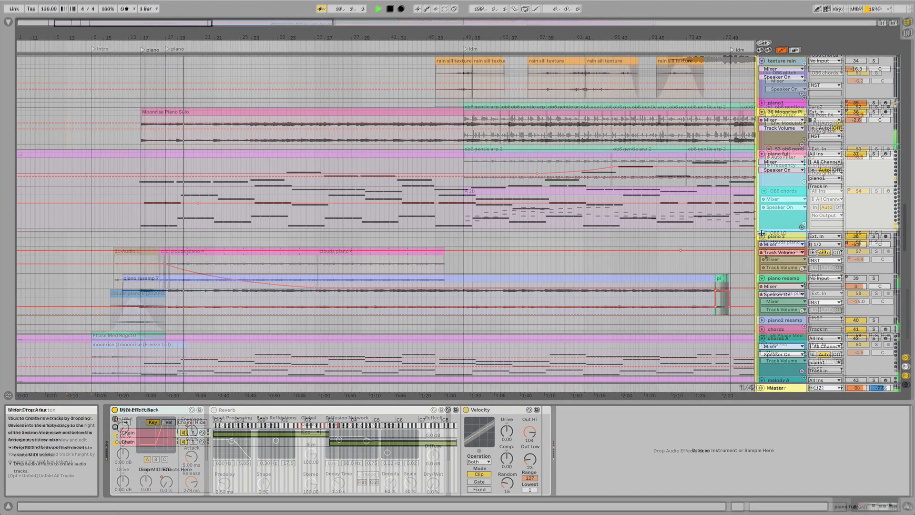
# Open the piano full MIDI clip, reduce that track's height and enlarge the Moonrise Piano Solo track's waveform
pyautogui.click(573, 154)
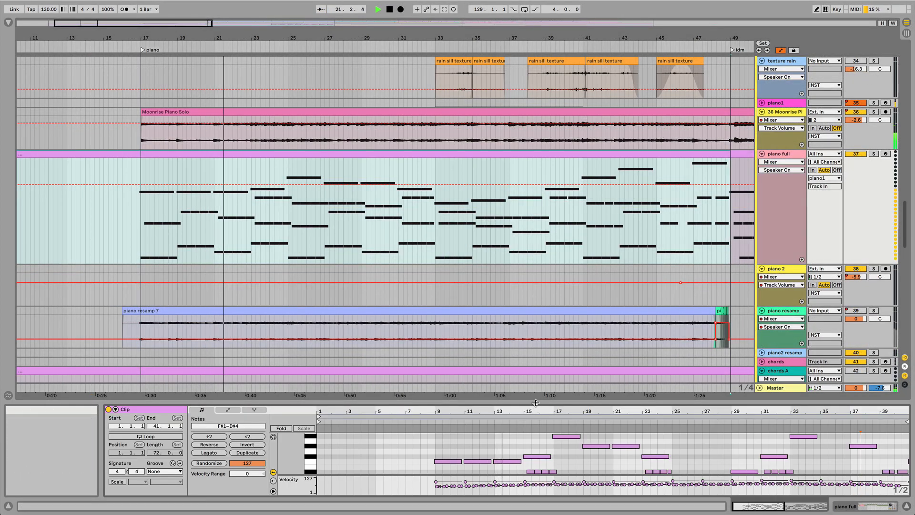
pyautogui.moveTo(780, 262); pyautogui.dragTo(780, 199)
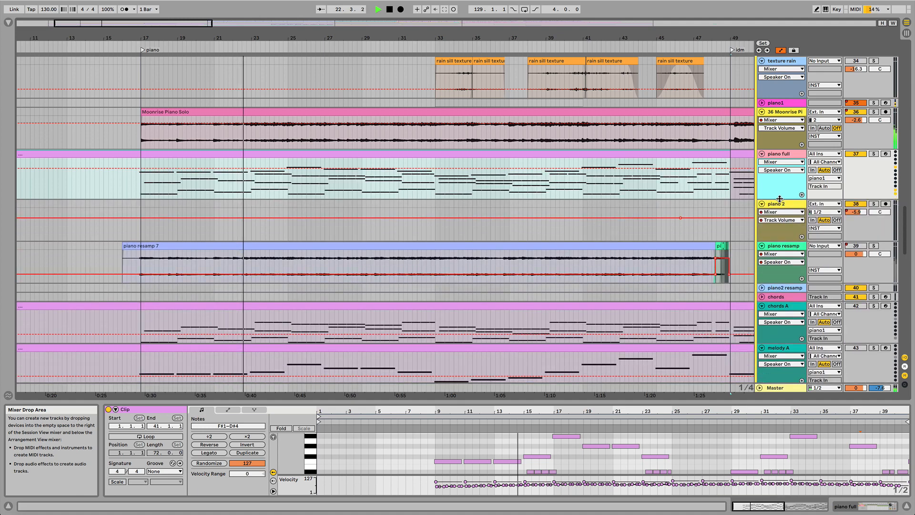
pyautogui.moveTo(780, 150); pyautogui.dragTo(775, 236)
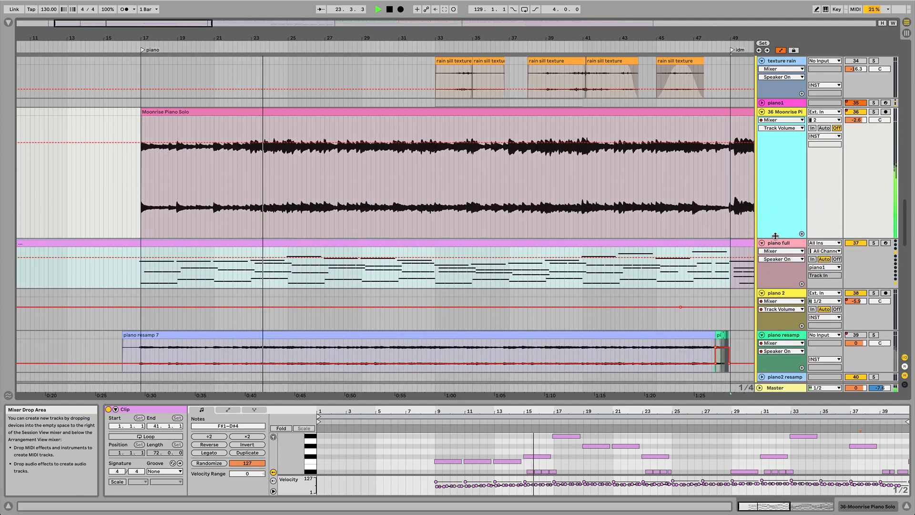
# Enlarge the note editor and examine the piano full clip's notes during playback, stopping playback in bar 32
pyautogui.moveTo(560, 400); pyautogui.dragTo(560, 314)
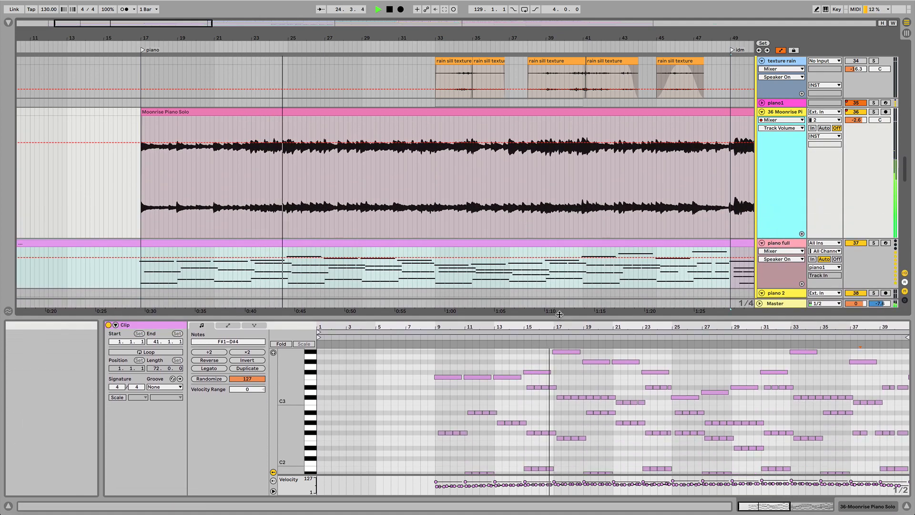
pyautogui.hscroll(3, 567, 395)
pyautogui.scroll(-1, 566, 394)
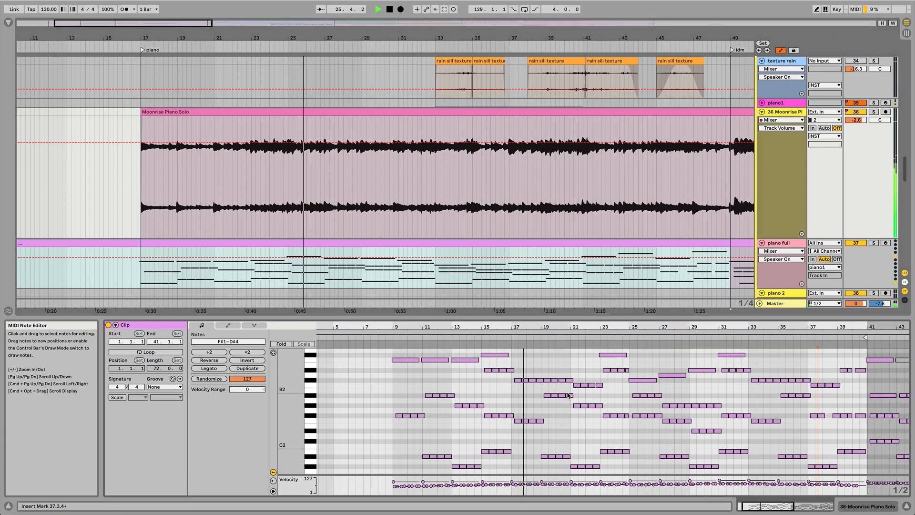
pyautogui.scroll(-2, 529, 223)
pyautogui.hscroll(1, 529, 223)
pyautogui.scroll(1, 529, 222)
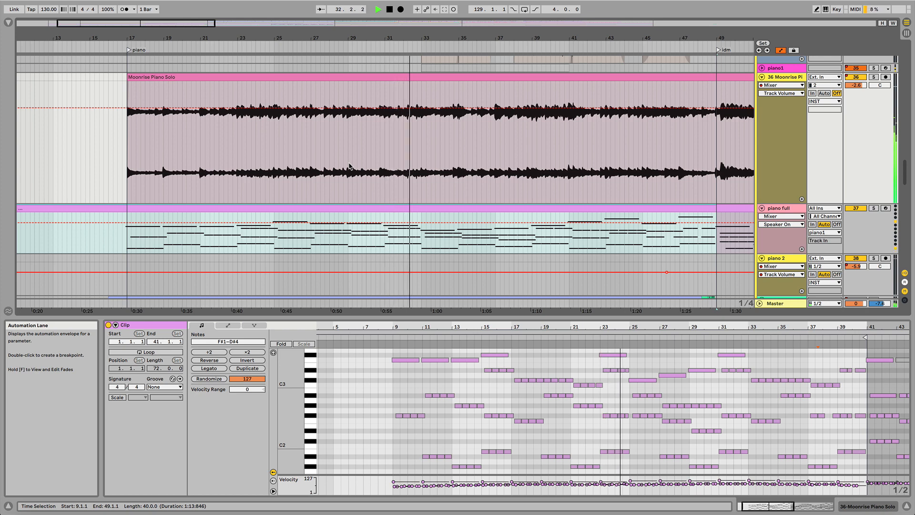
pyautogui.press('space')
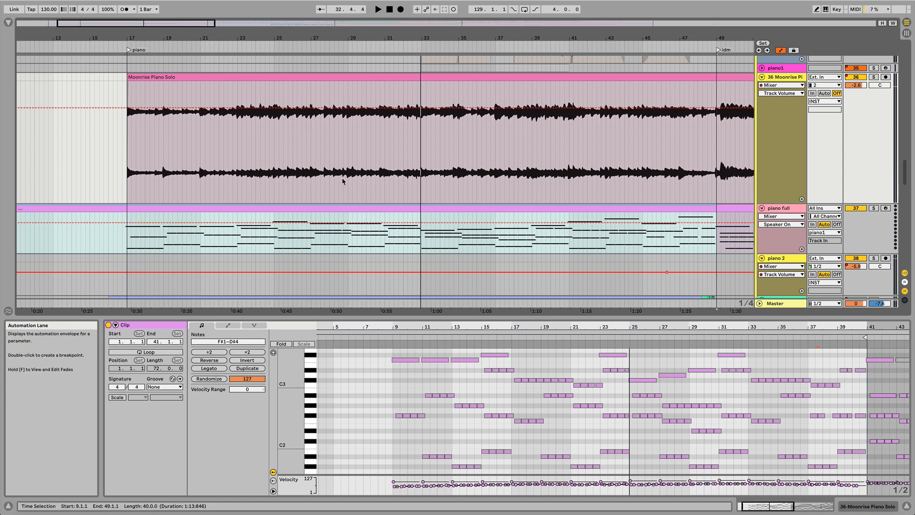
# Inspect the MIDI notes of the chords A clip and the melody A clip from the piano marker at bar 17
pyautogui.scroll(-3, 340, 191)
pyautogui.scroll(-8, 339, 196)
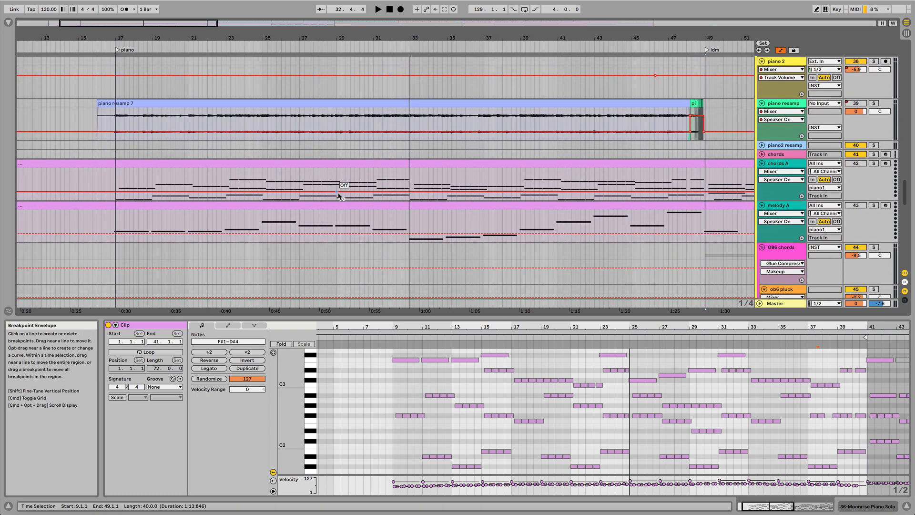
pyautogui.click(124, 190)
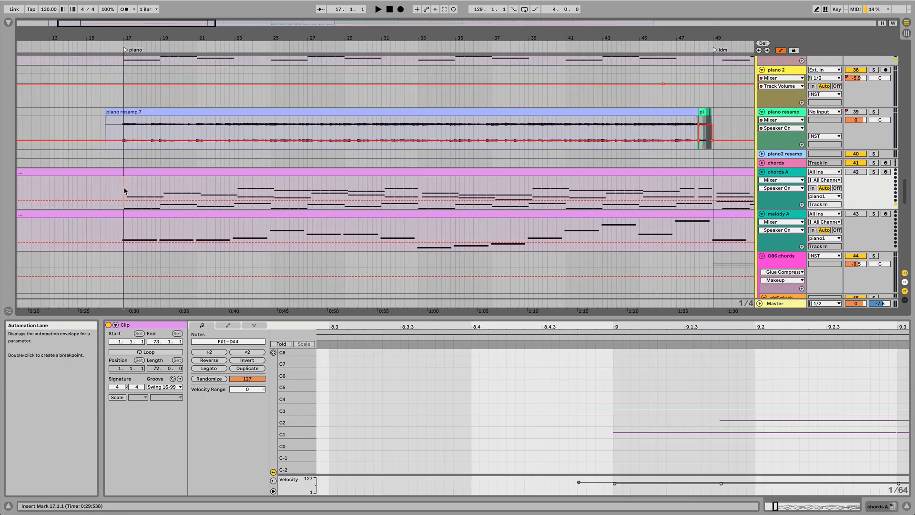
pyautogui.click(468, 171)
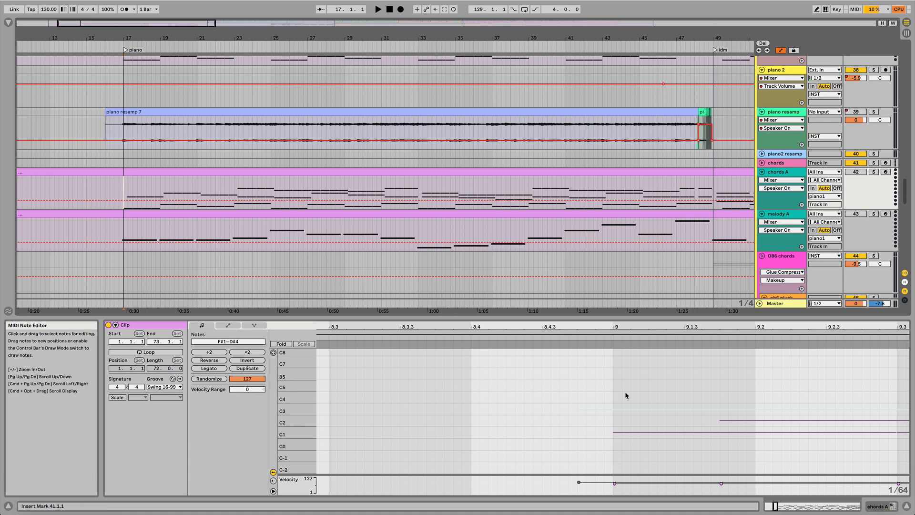
pyautogui.hscroll(5, 639, 399)
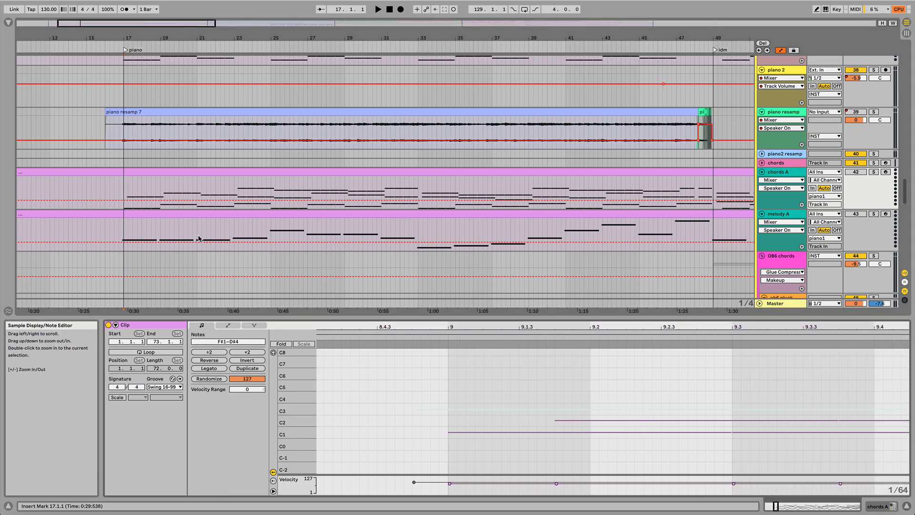
pyautogui.click(125, 232)
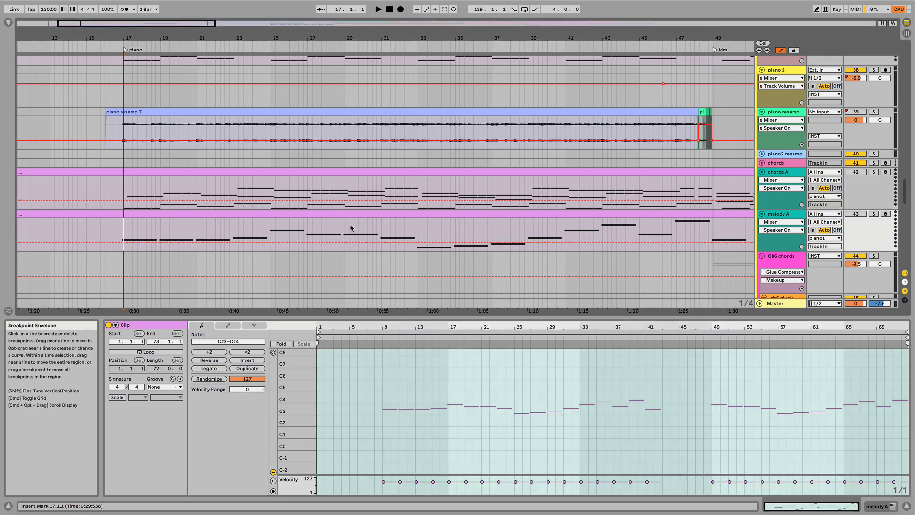
# Show the Velocity device settings of the chords A track and the melody A track
pyautogui.click(791, 174)
pyautogui.doubleClick(789, 173)
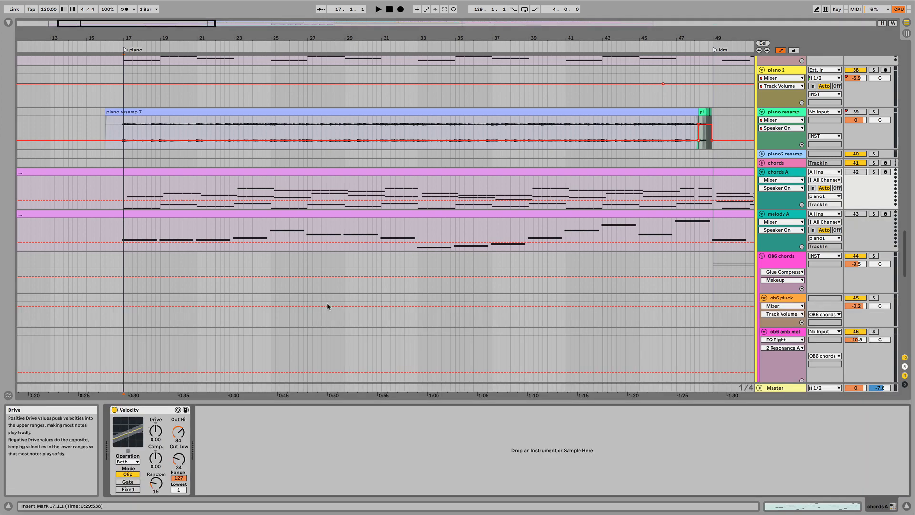
pyautogui.click(782, 216)
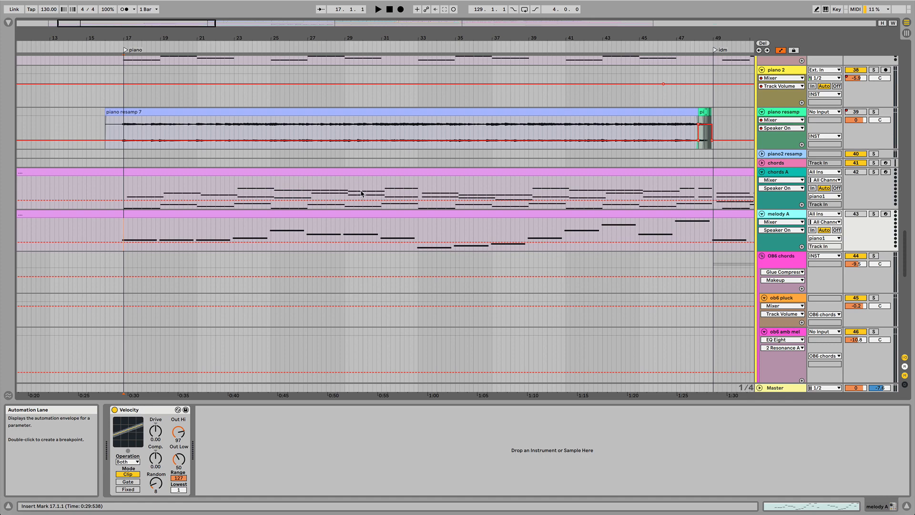
# Show the piano full track's MIDI effects and open its MIDI clip in the note editor
pyautogui.scroll(3, 361, 193)
pyautogui.scroll(5, 361, 193)
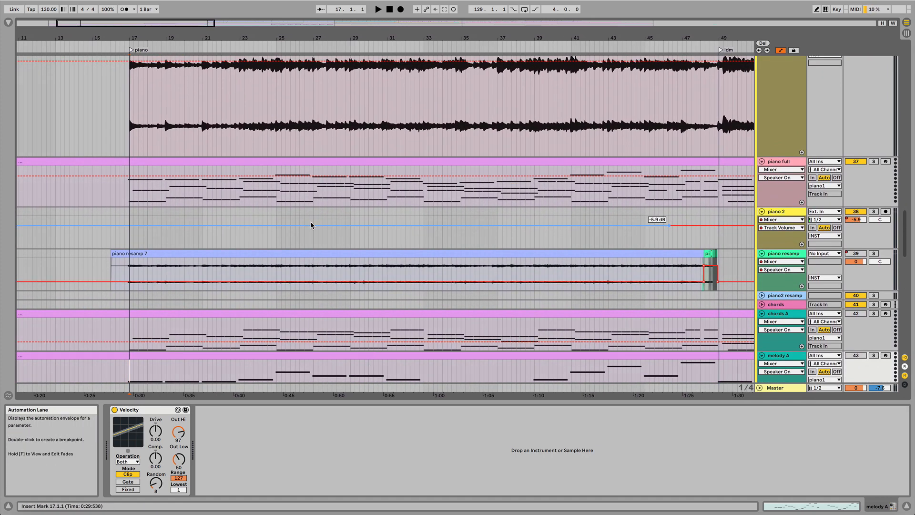
pyautogui.scroll(1, 303, 323)
pyautogui.scroll(-2, 303, 323)
pyautogui.scroll(3, 255, 313)
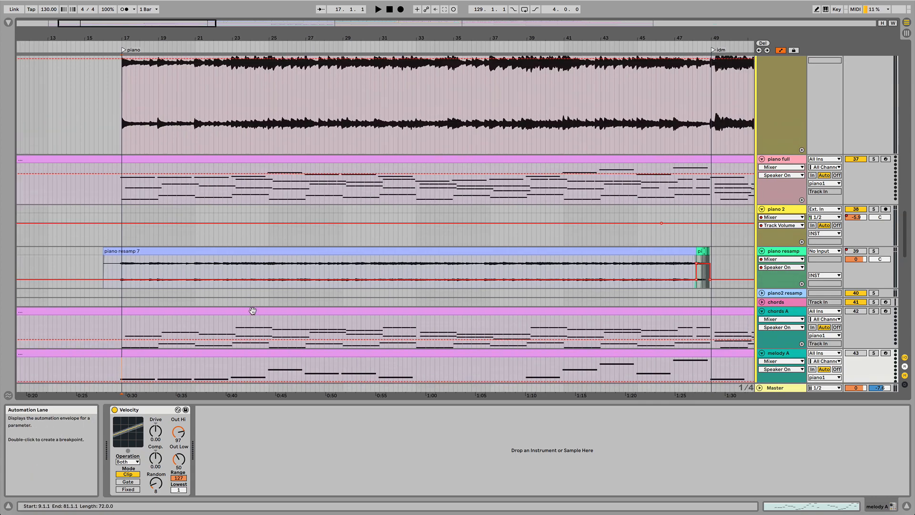
pyautogui.click(134, 217)
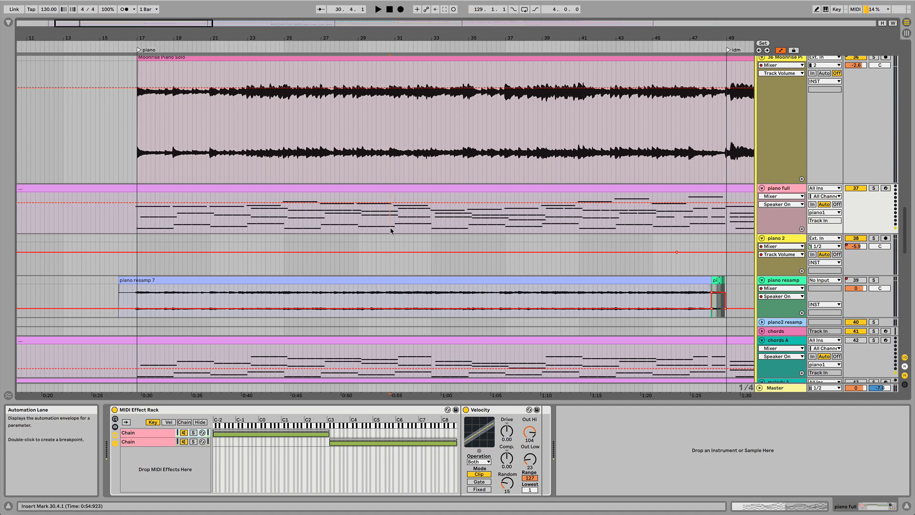
pyautogui.doubleClick(415, 189)
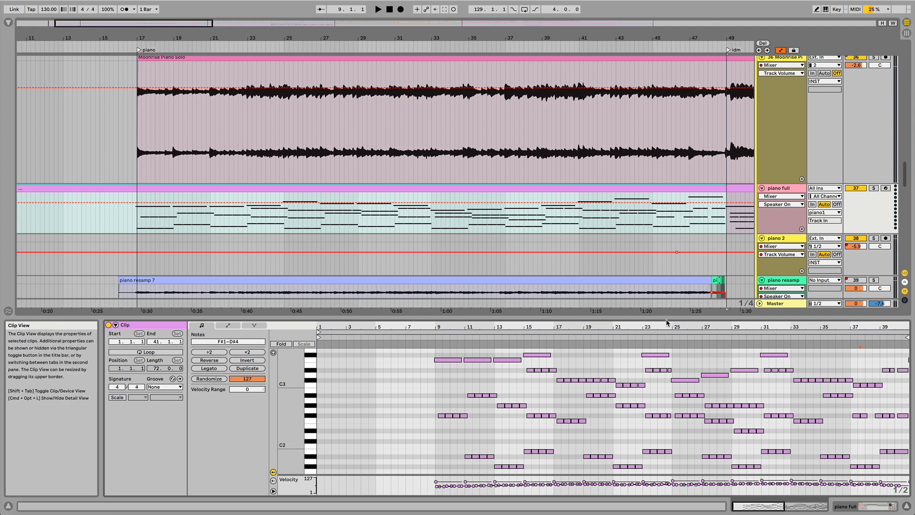
# Examine the start offsets and lengths of the piano full clip's chord notes up close across bars 13 to 26
pyautogui.moveTo(675, 327); pyautogui.dragTo(774, 395)
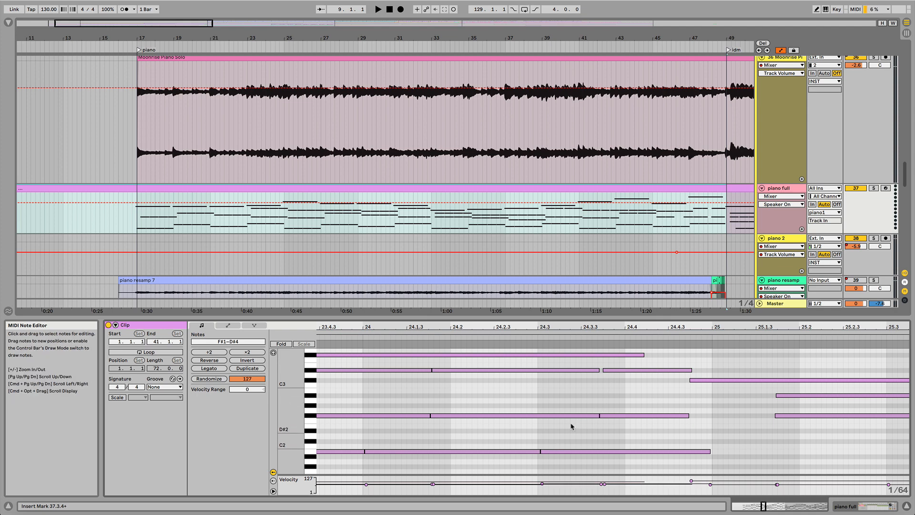
pyautogui.hscroll(9, 683, 413)
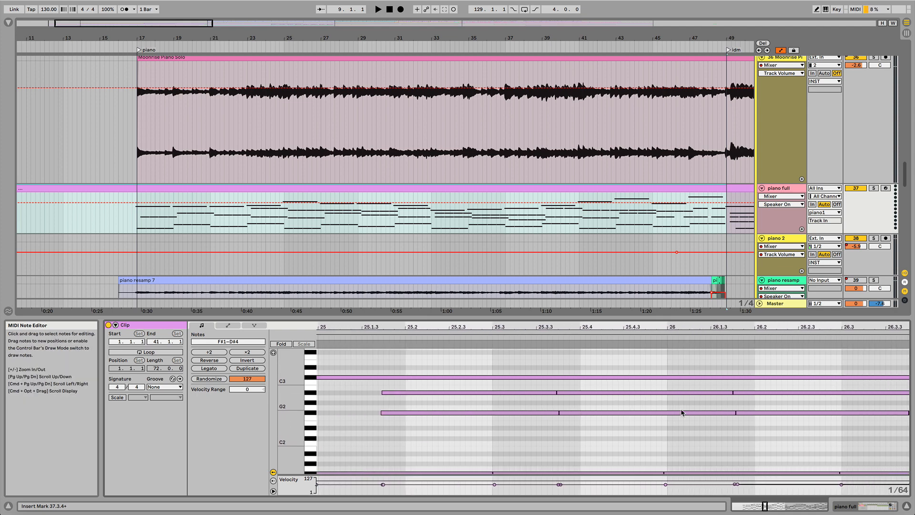
pyautogui.moveTo(718, 325); pyautogui.dragTo(736, 308)
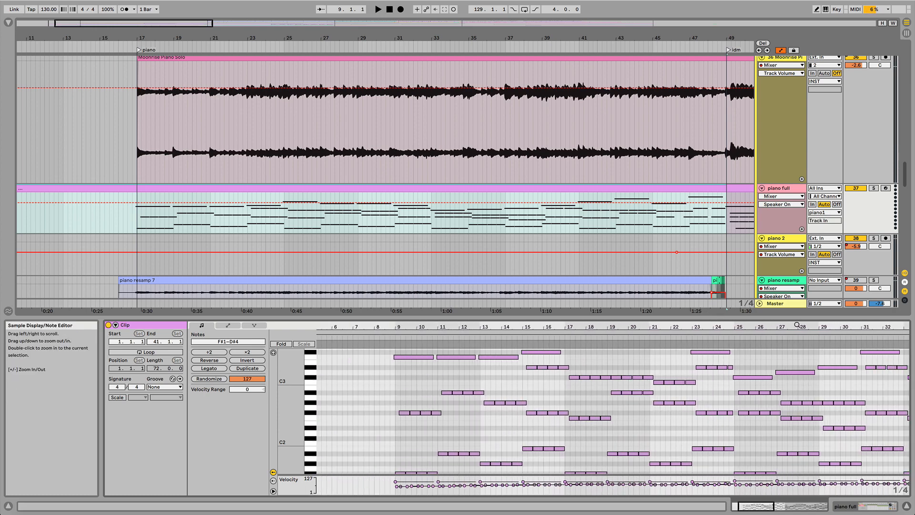
pyautogui.scroll(-3, 595, 418)
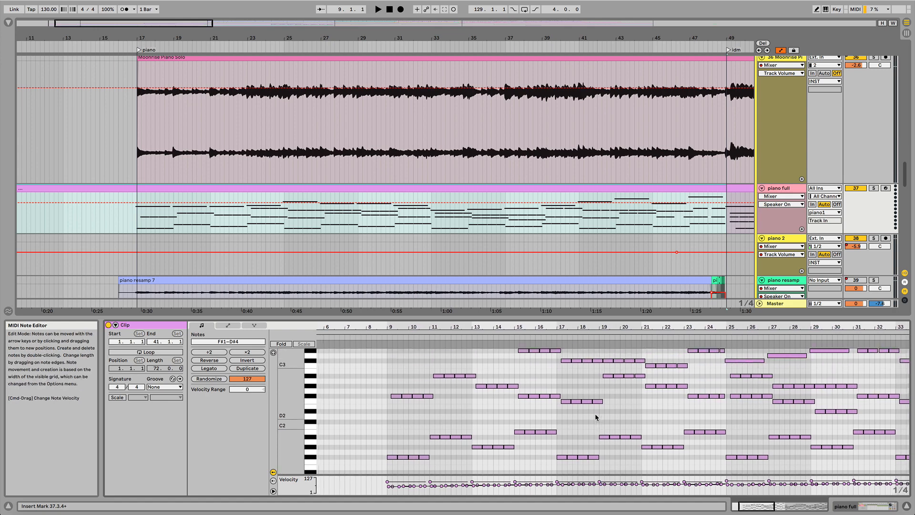
pyautogui.scroll(1, 596, 418)
pyautogui.moveTo(543, 327)
pyautogui.mouseDown()
pyautogui.moveTo(543, 364)
pyautogui.moveTo(556, 325)
pyautogui.mouseUp()
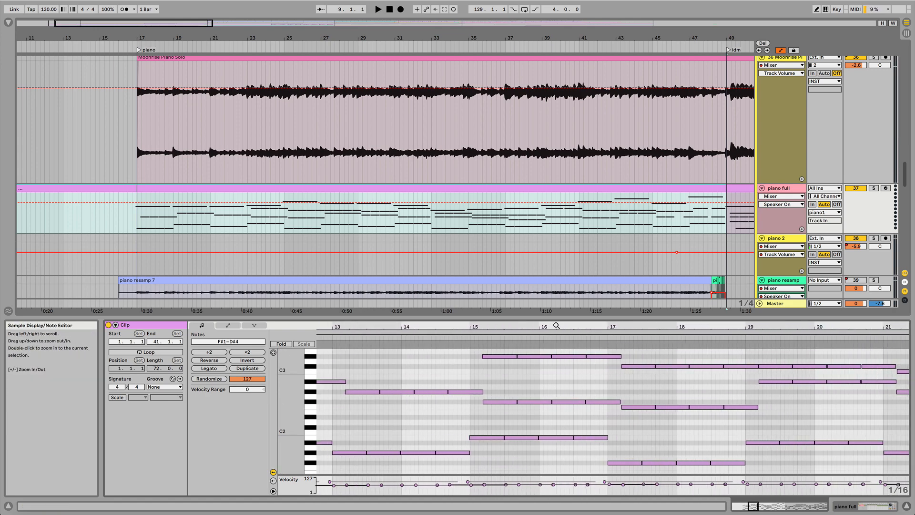
pyautogui.hscroll(5, 611, 370)
pyautogui.scroll(-2, 611, 370)
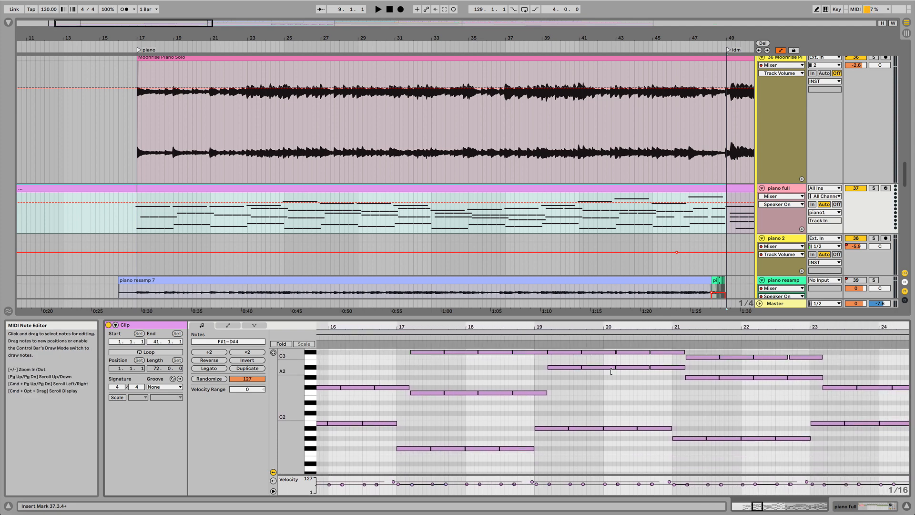
pyautogui.scroll(2, 611, 371)
pyautogui.moveTo(641, 327); pyautogui.dragTo(639, 354)
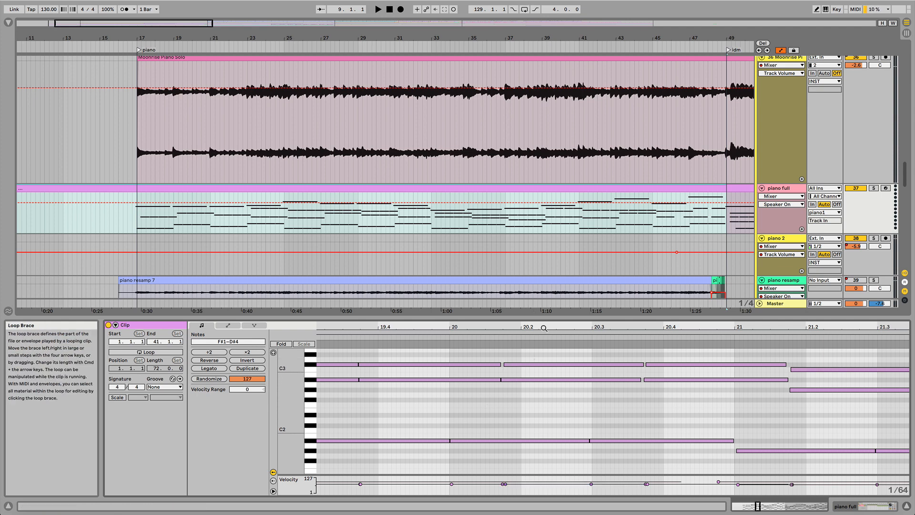
pyautogui.moveTo(544, 327); pyautogui.dragTo(465, 292)
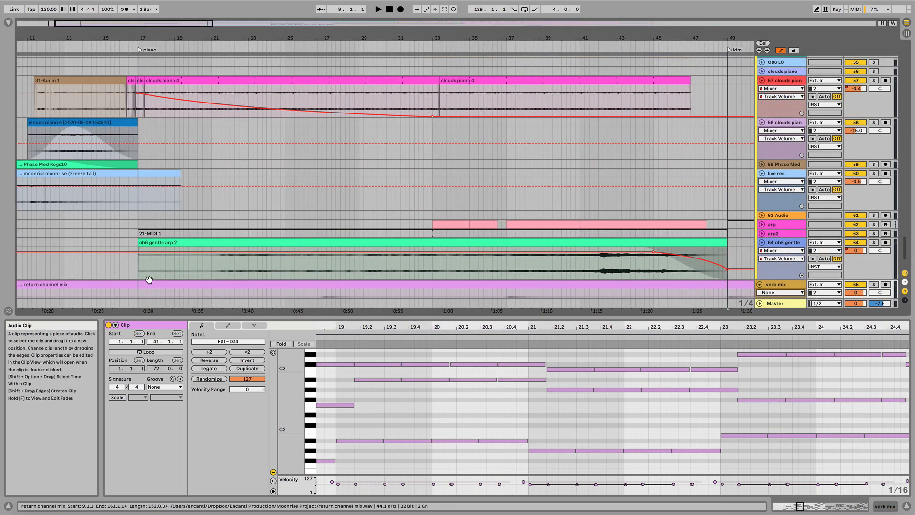
# Solo the 57 clouds piano track and play its clouds piano 4 clip from 17.3.1
pyautogui.click(147, 113)
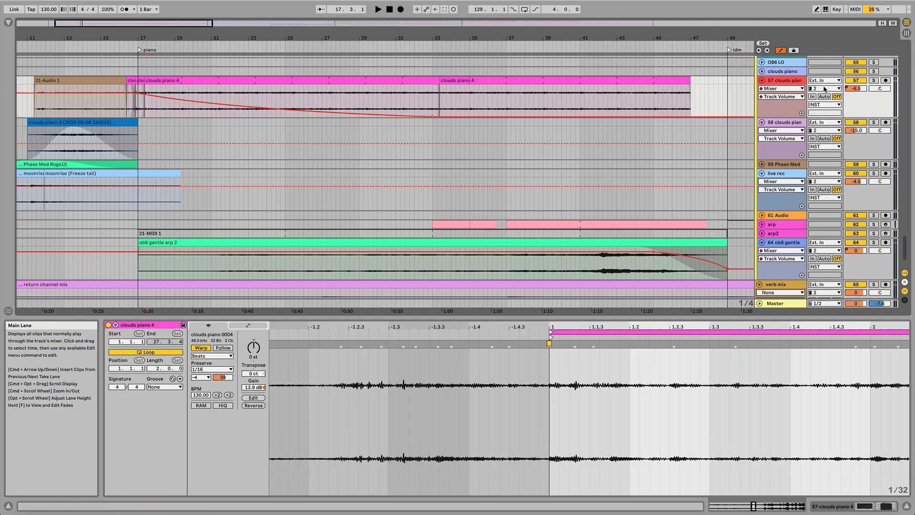
pyautogui.click(875, 81)
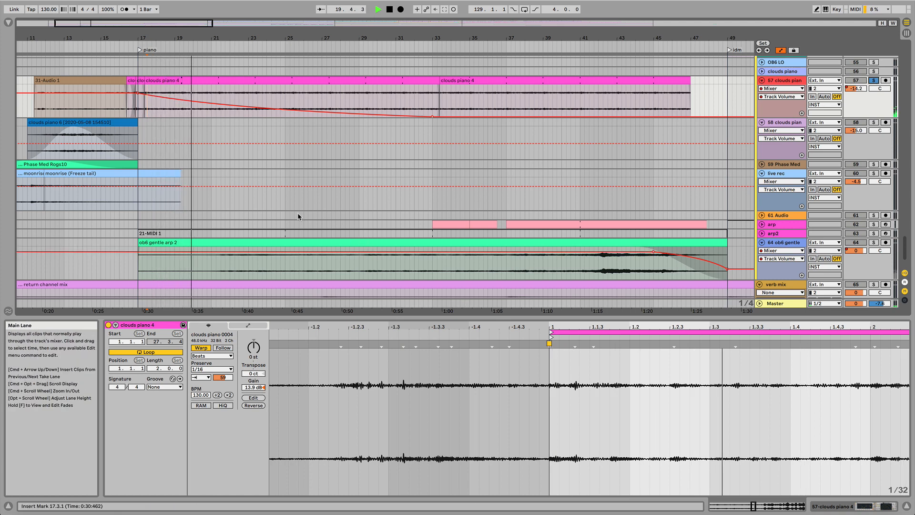
# Solo the 64 ob6 gentle track, compare it with the full mix, and play its ob6 gentle arp 2 clip from 41.4.1
pyautogui.click(874, 243)
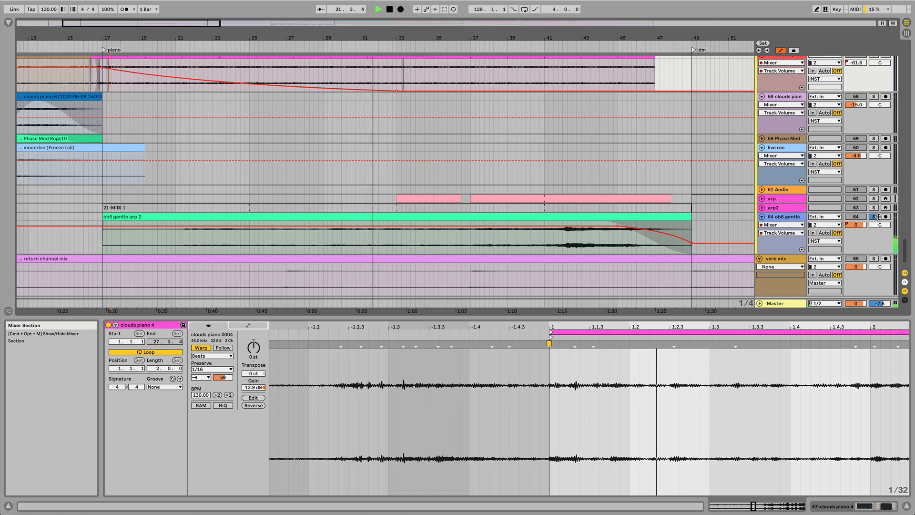
pyautogui.click(873, 217)
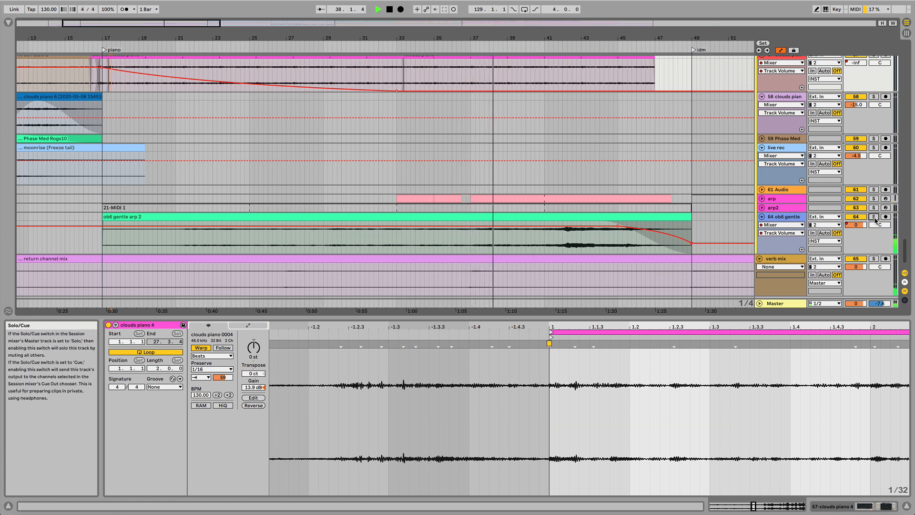
pyautogui.click(875, 218)
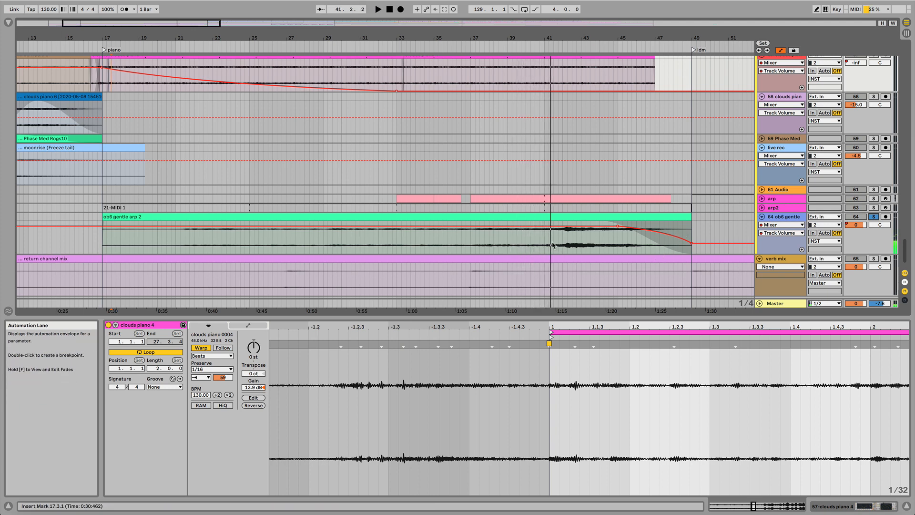
pyautogui.click(559, 247)
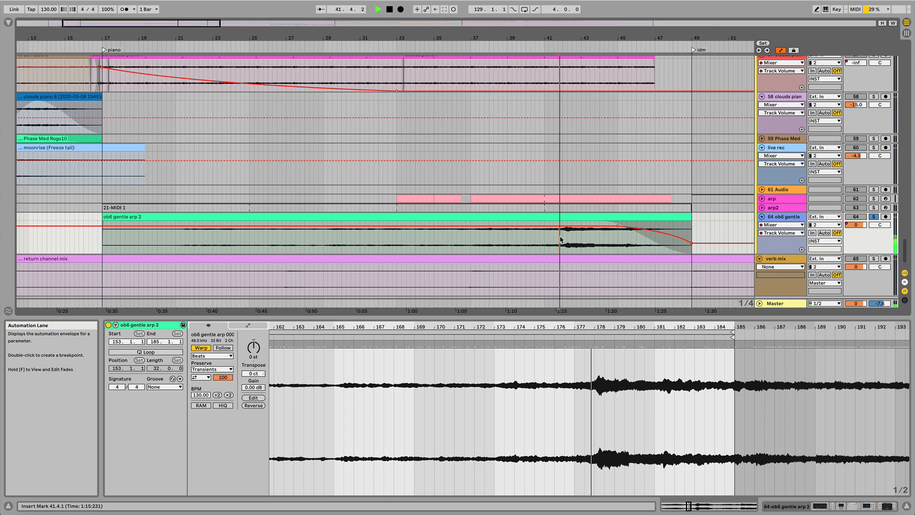
pyautogui.press('space')
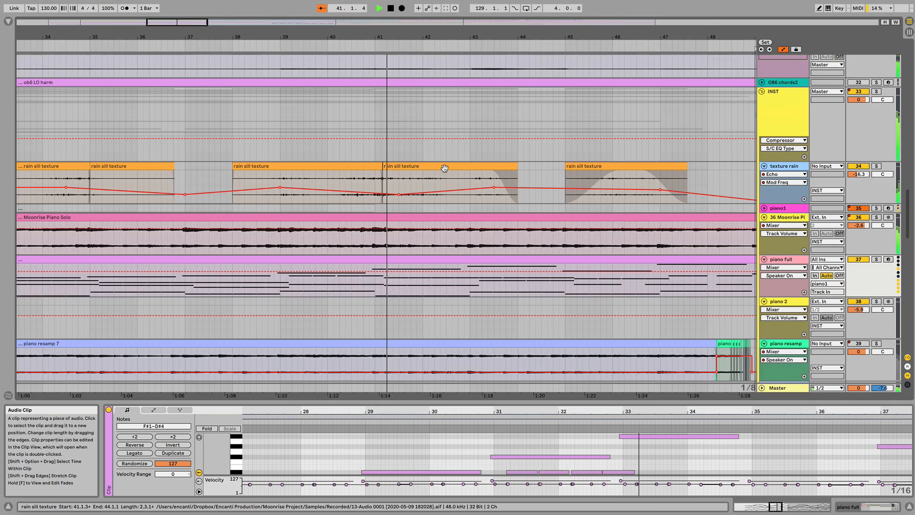
# Solo the texture rain track and play its rain sill texture clips from 39.4.3
pyautogui.press('+')
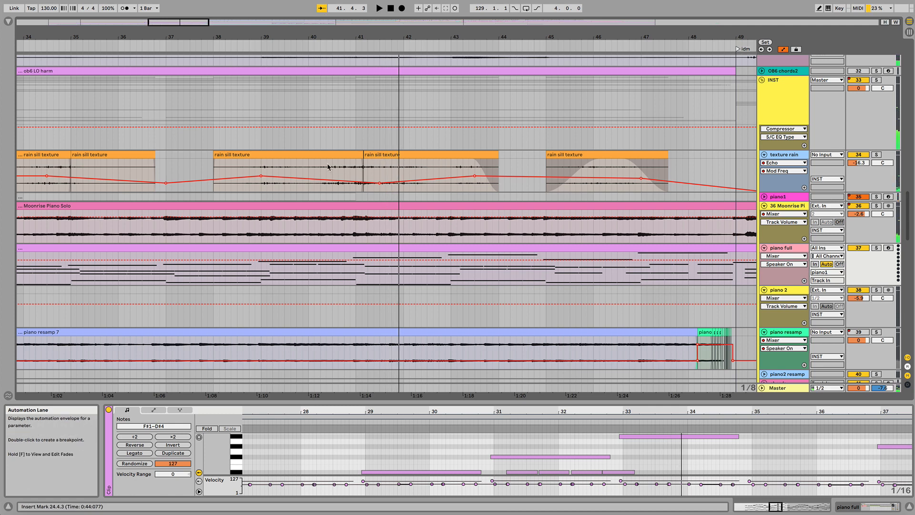
pyautogui.click(325, 167)
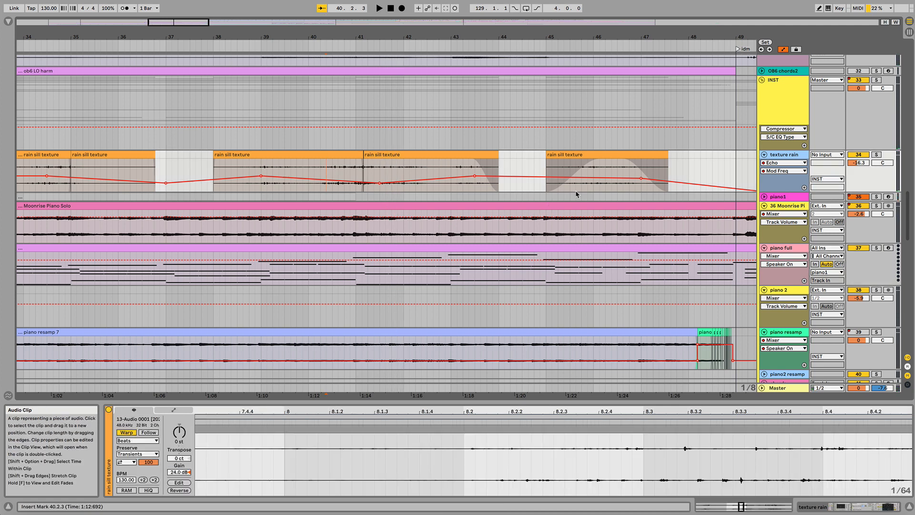
pyautogui.click(876, 154)
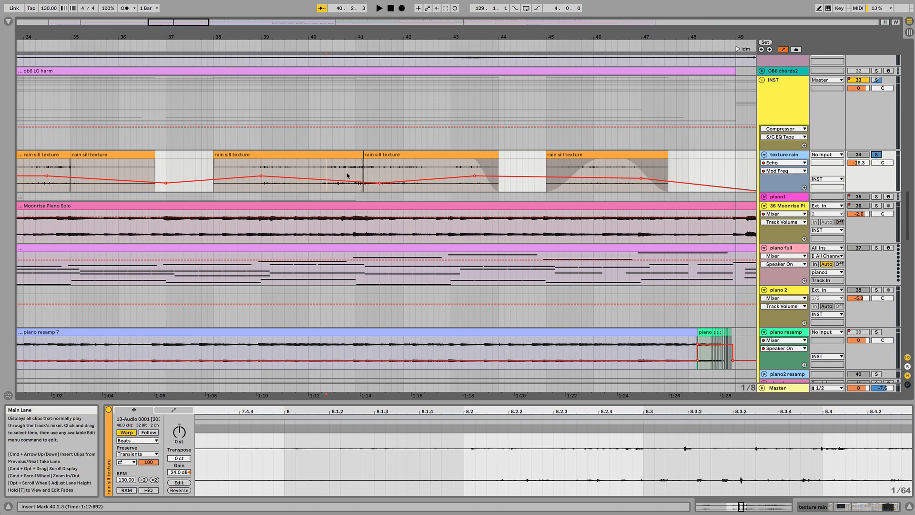
pyautogui.click(302, 167)
pyautogui.press('space')
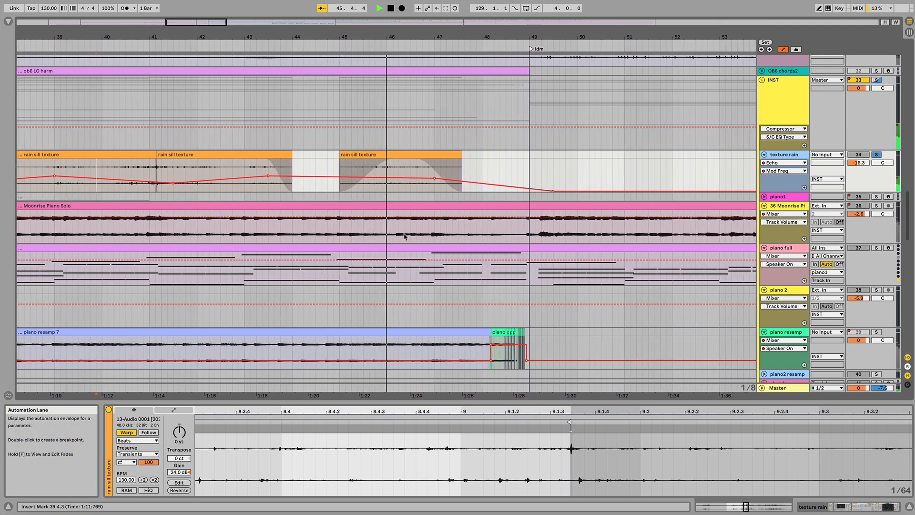
pyautogui.press('space')
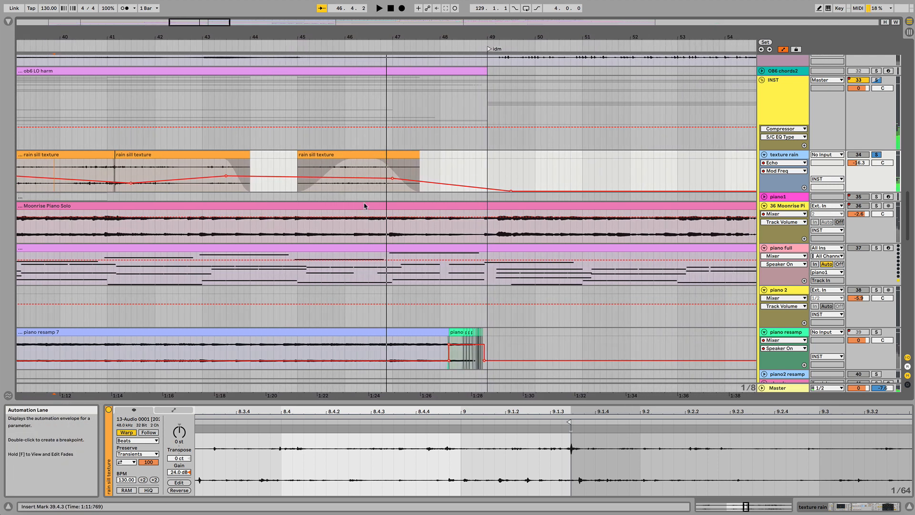
# Show the rain sill texture clip at bar 46 and the piano resamp 7 clip, examining the resampled slices before the idm marker
pyautogui.click(345, 166)
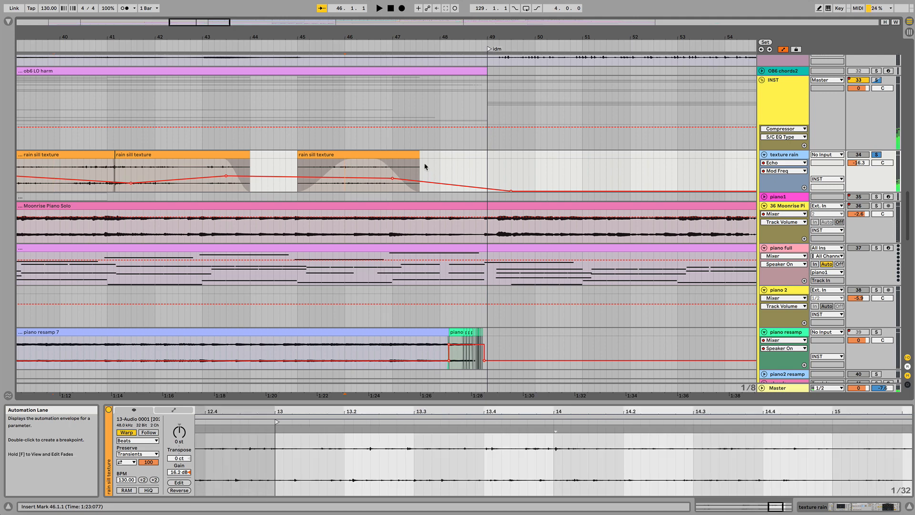
pyautogui.scroll(-5, 423, 223)
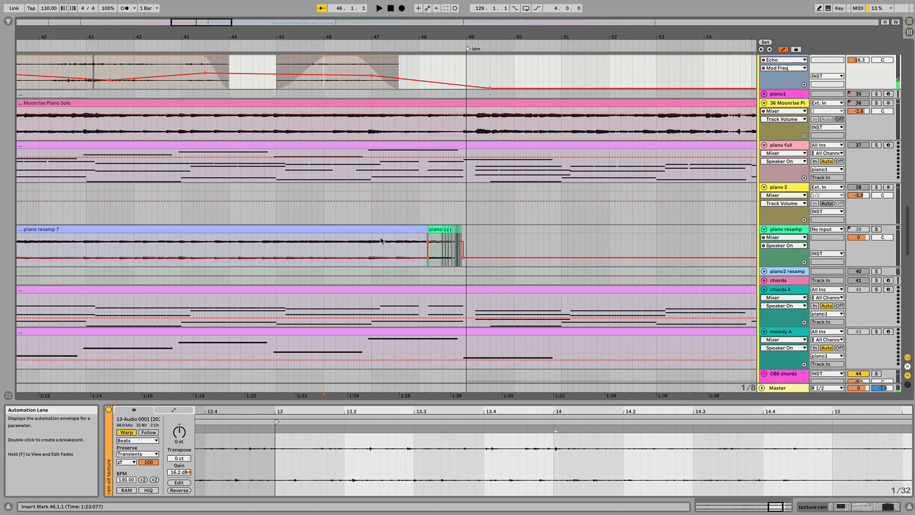
pyautogui.click(379, 241)
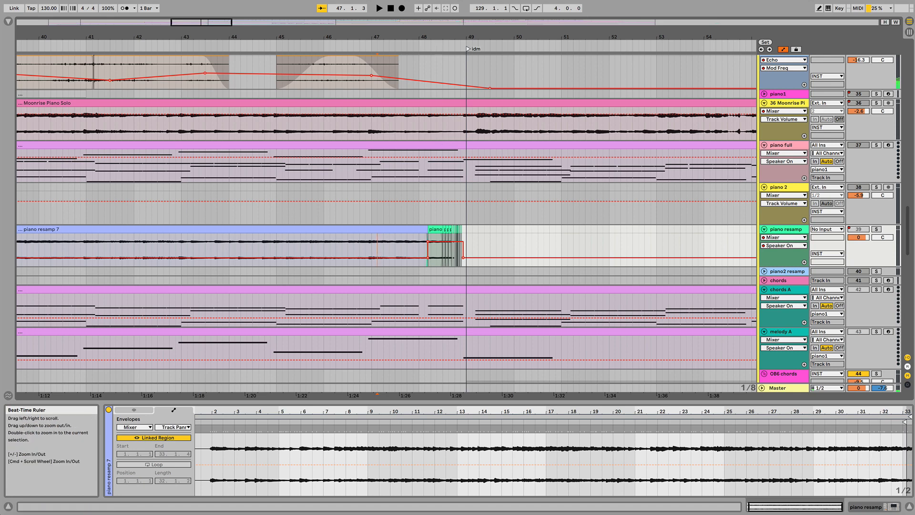
pyautogui.scroll(5, 440, 62)
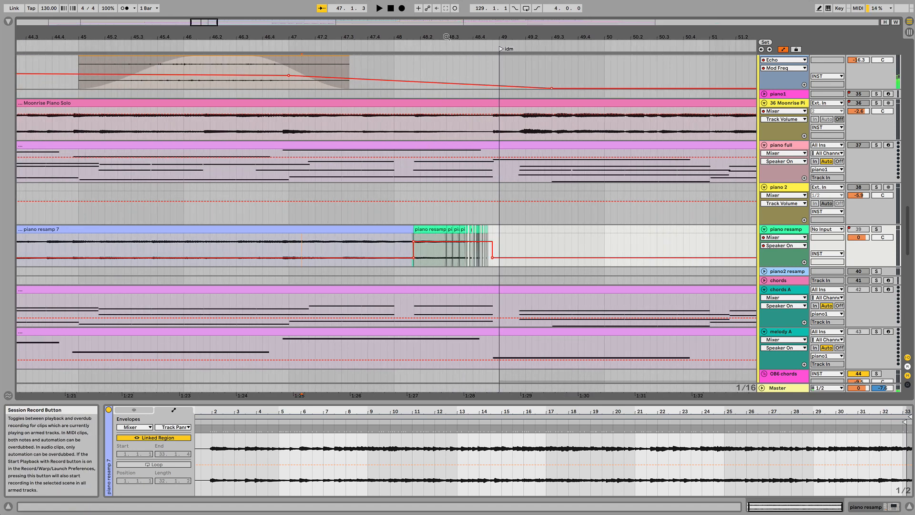
# Place a track volume breakpoint at 46.2.1 on the piano 2 track
pyautogui.scroll(2, 436, 231)
pyautogui.click(128, 204)
pyautogui.click(122, 214)
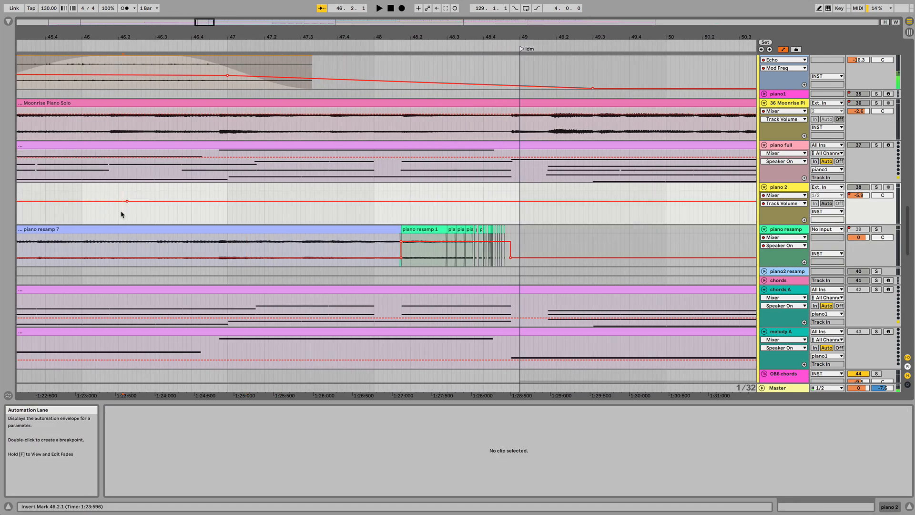
# Take the texture rain track out of solo and deactivate it
pyautogui.scroll(5, 307, 204)
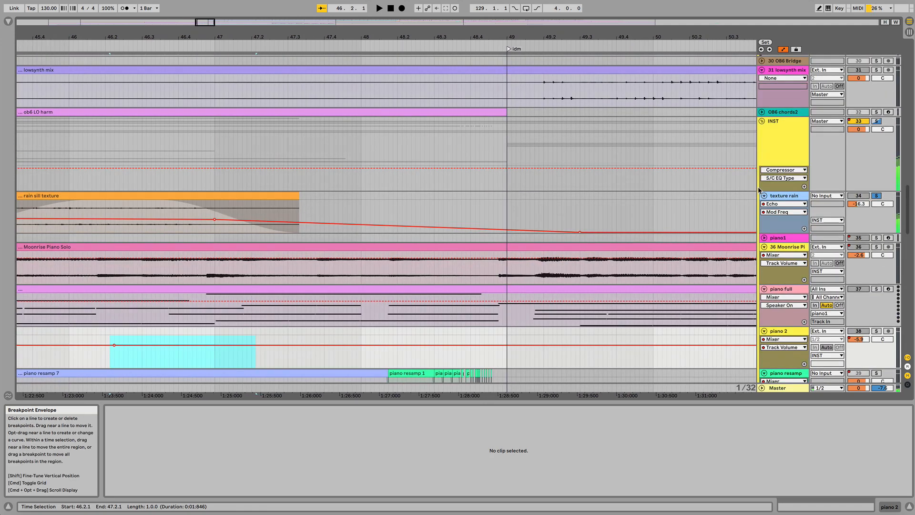
pyautogui.click(785, 195)
pyautogui.click(876, 196)
pyautogui.doubleClick(858, 196)
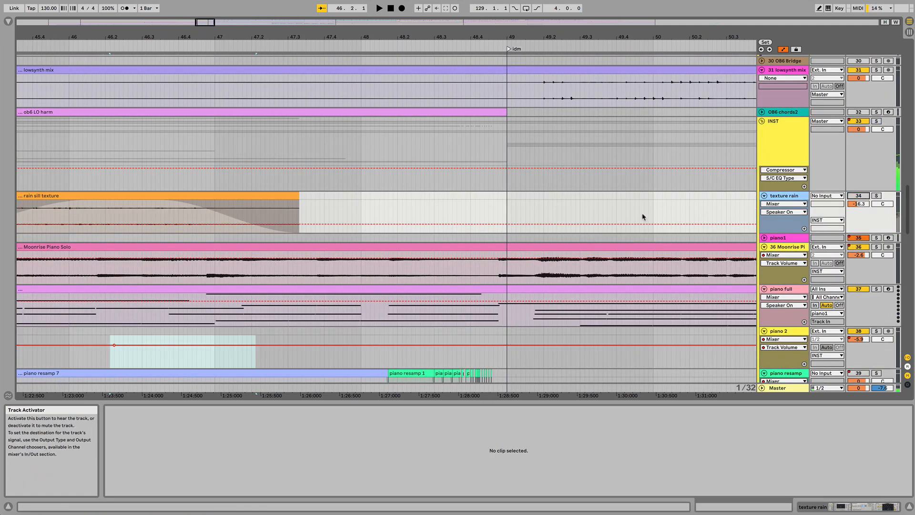
# Select the piano resamp 1 slice from 48.1.4 to 48.3.1 and play from there into the idm section
pyautogui.scroll(-4, 483, 249)
pyautogui.click(356, 255)
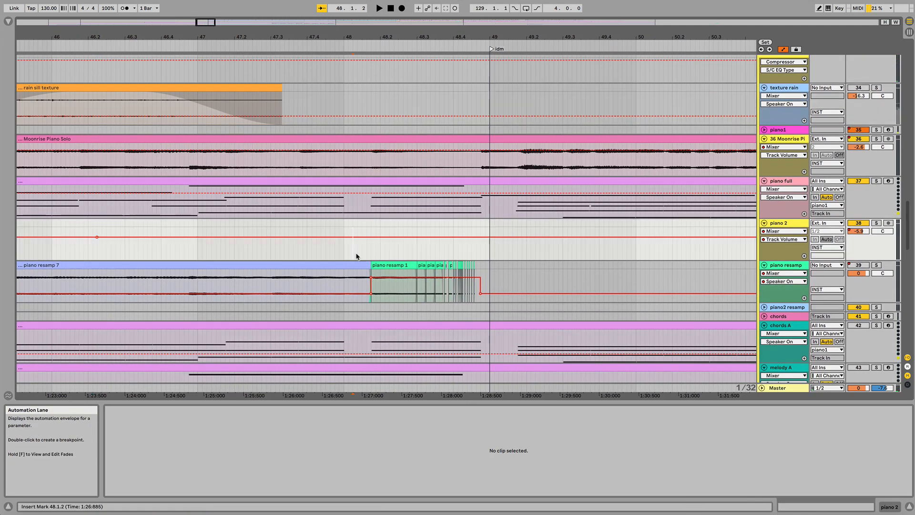
pyautogui.click(387, 265)
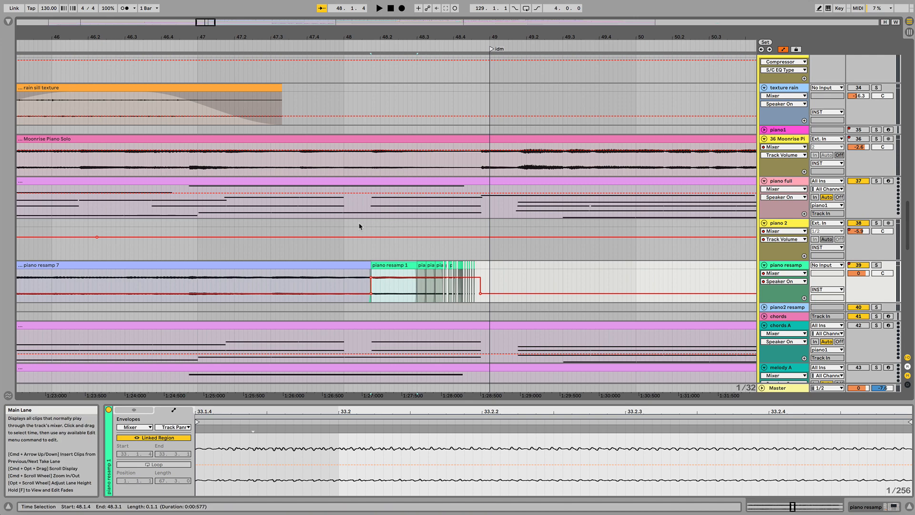
pyautogui.moveTo(463, 36); pyautogui.dragTo(340, 16)
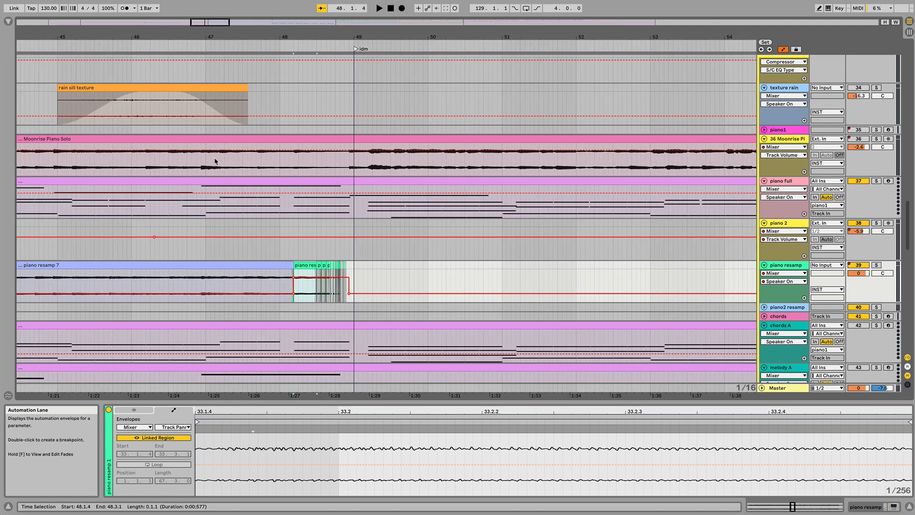
pyautogui.press('space')
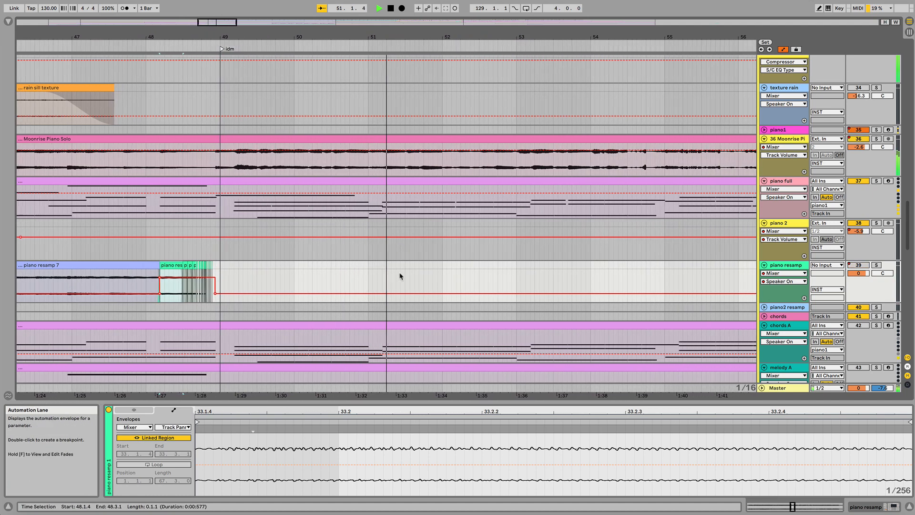
# Solo the OB6 noise to track and play its OB6 noise top end 5 clips from 50.1.3
pyautogui.scroll(10, 399, 275)
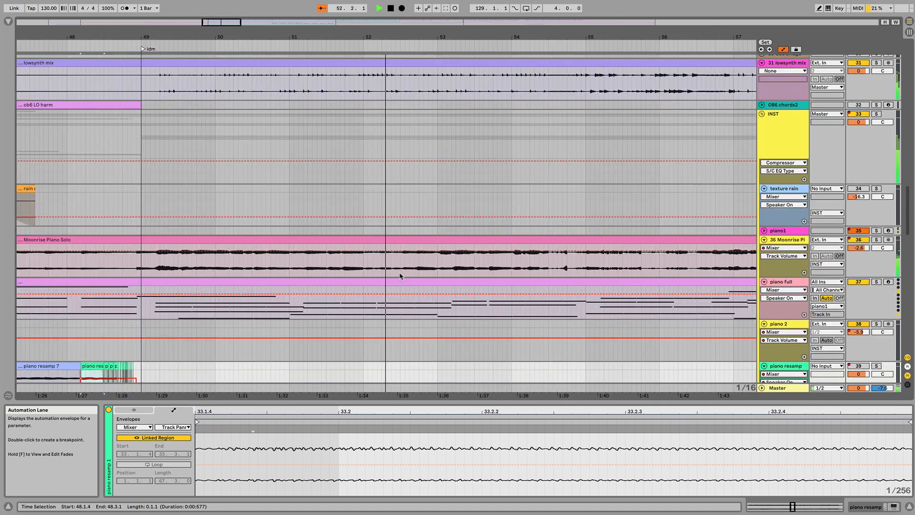
pyautogui.scroll(5, 388, 271)
pyautogui.press('space')
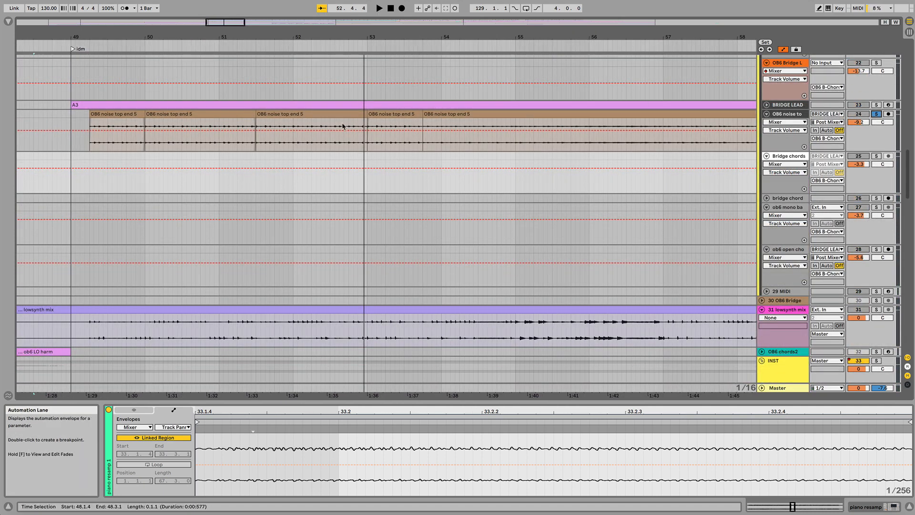
pyautogui.click(152, 140)
pyautogui.press('space')
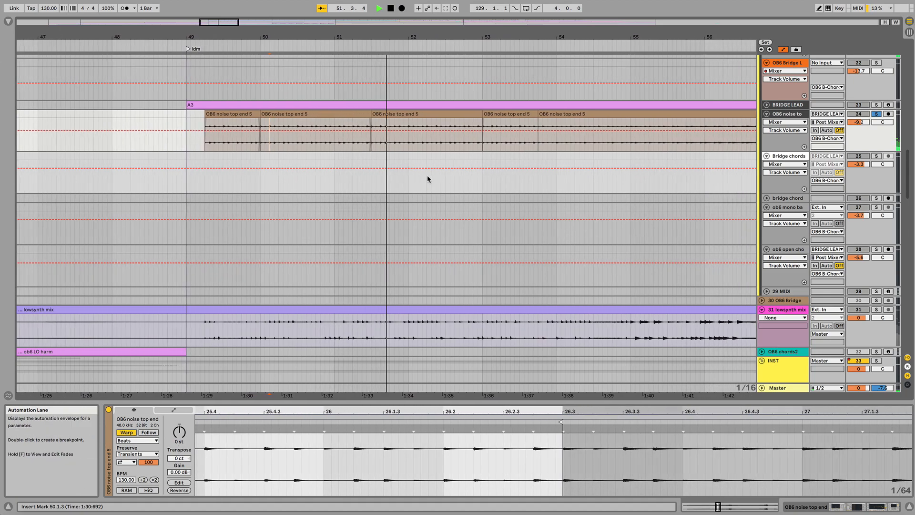
pyautogui.press('space')
# Solo the OB6 glitch group and play its ob6 gentle arp 2 clips from the idm marker at 49.1.1
pyautogui.scroll(-10, 428, 179)
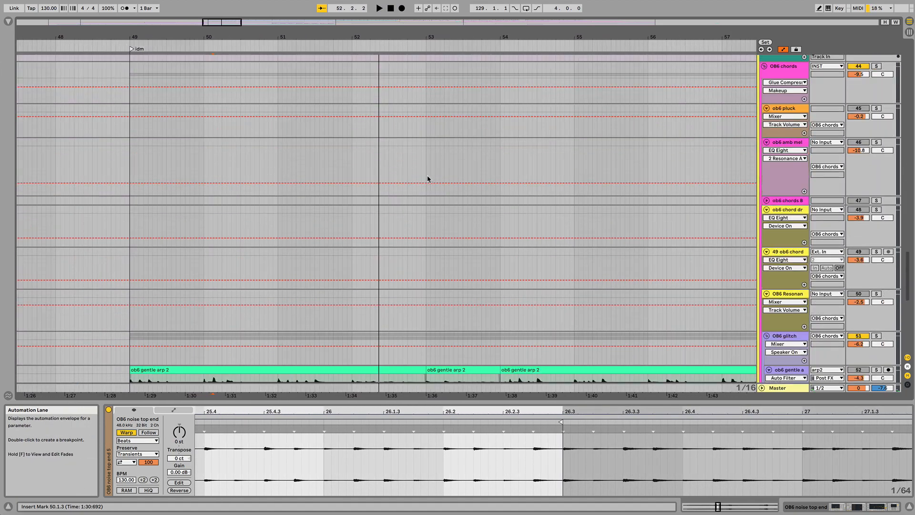
pyautogui.scroll(-5, 427, 179)
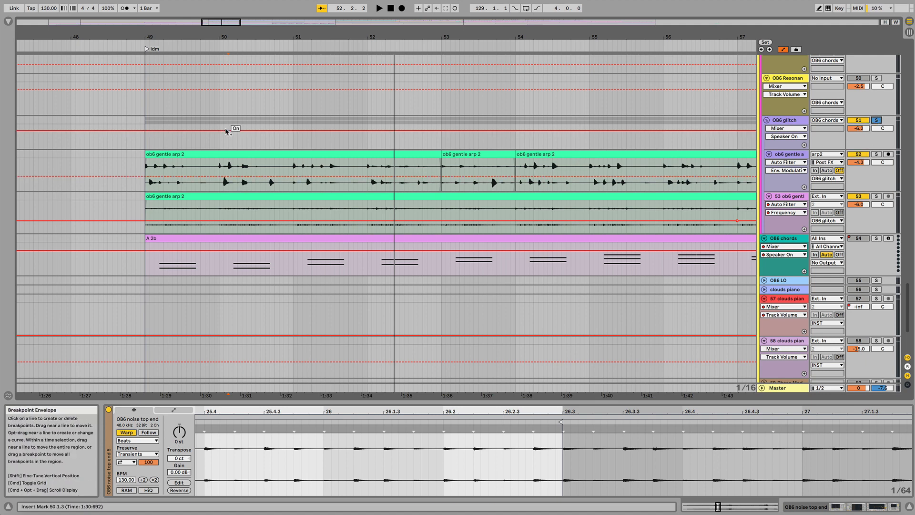
pyautogui.click(145, 145)
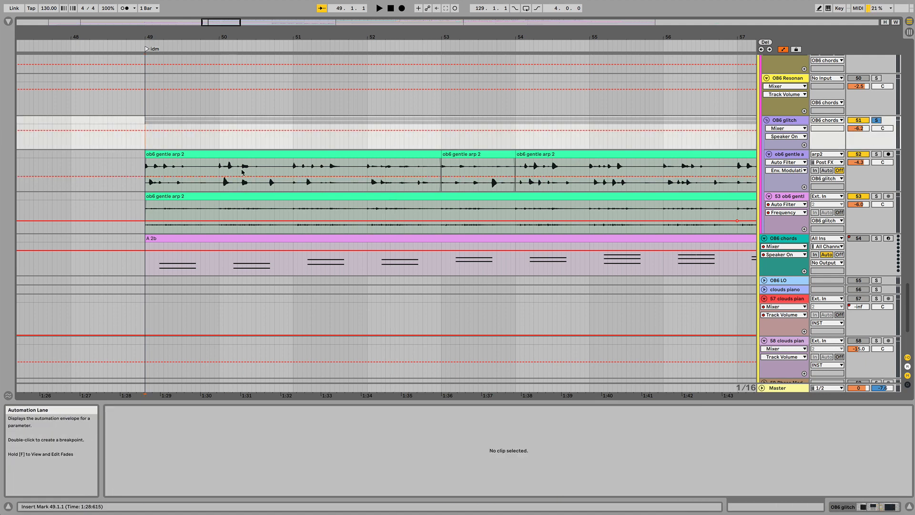
pyautogui.scroll(1, 428, 200)
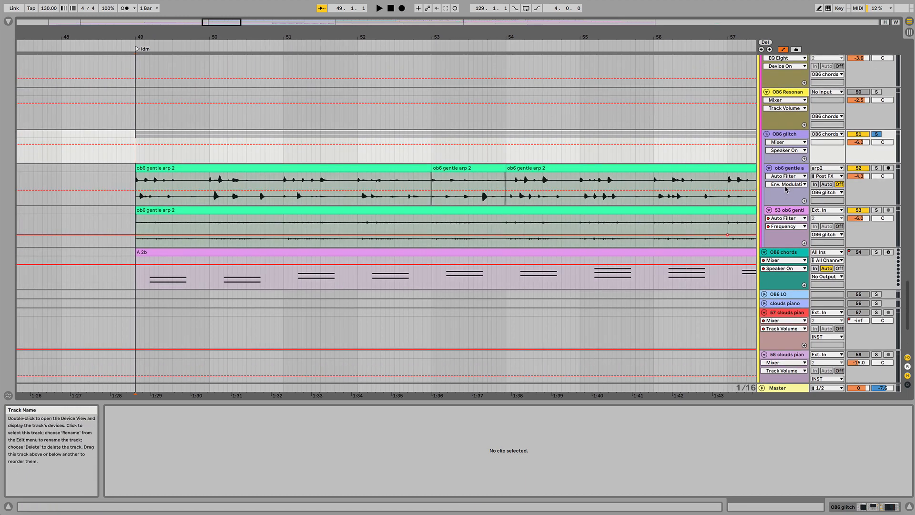
pyautogui.press('space')
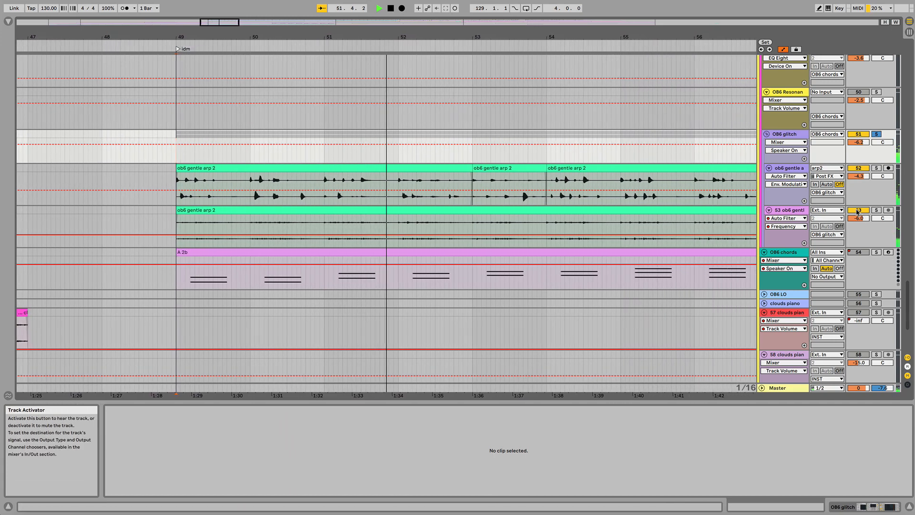
# Solo the glitch drum group, play its glitch resample 1 clips, and view them across the idm section
pyautogui.scroll(1, 856, 209)
pyautogui.scroll(15, 856, 209)
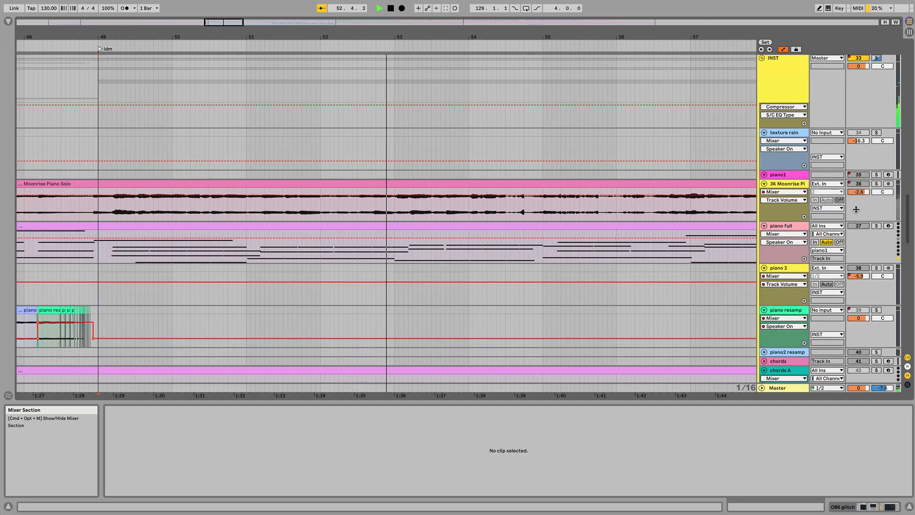
pyautogui.scroll(6, 856, 210)
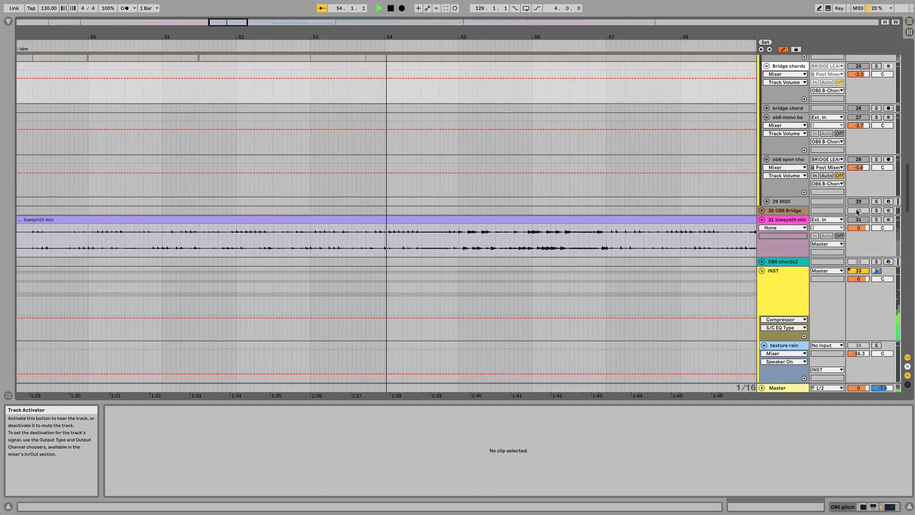
pyautogui.scroll(6, 875, 220)
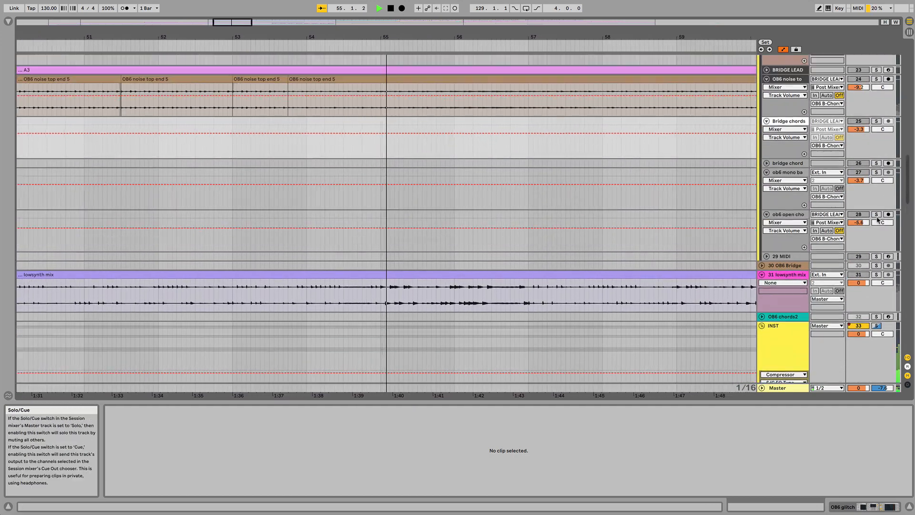
pyautogui.scroll(14, 877, 220)
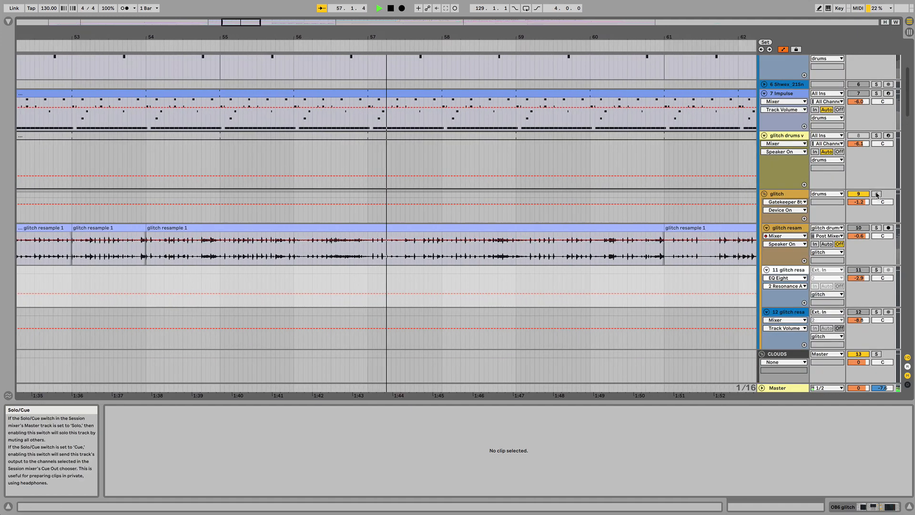
pyautogui.click(877, 194)
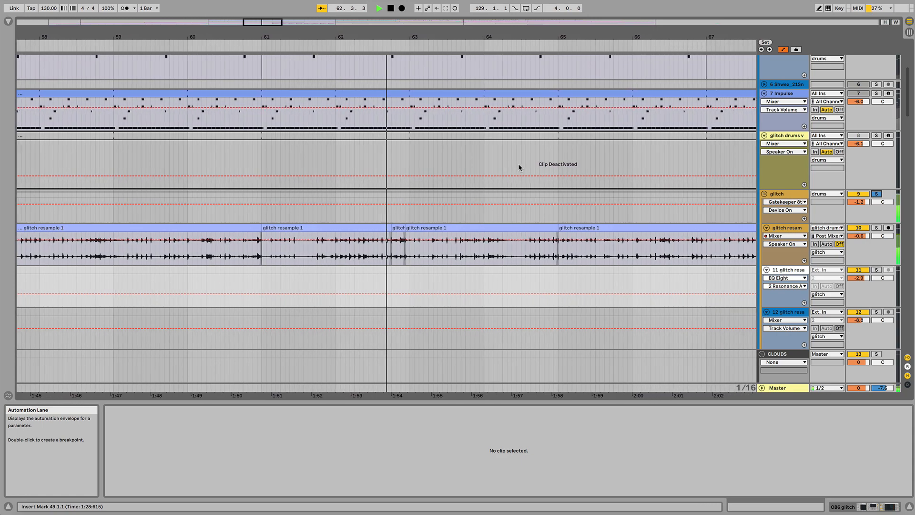
pyautogui.press('space')
pyautogui.scroll(-5, 520, 167)
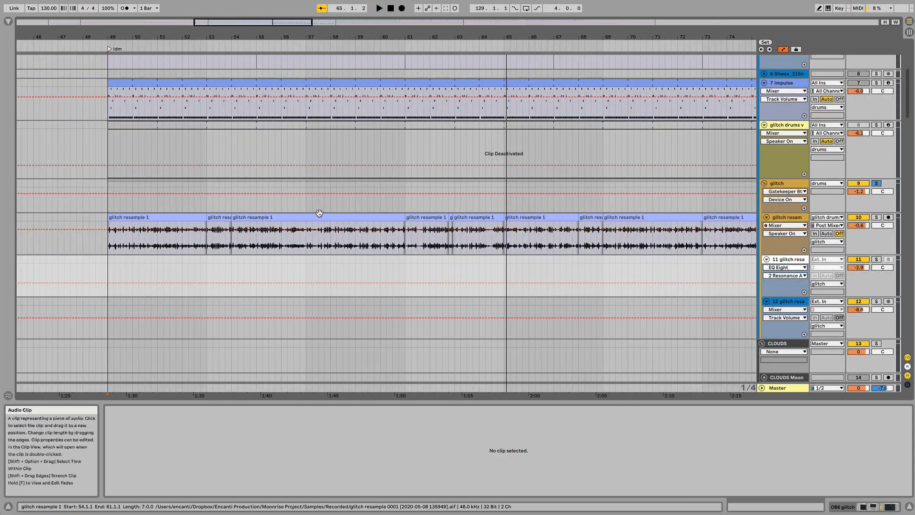
# Solo the glitch resample track inside the glitch group and play its glitch resample 1 clips from 51.3.1
pyautogui.click(319, 217)
pyautogui.click(314, 204)
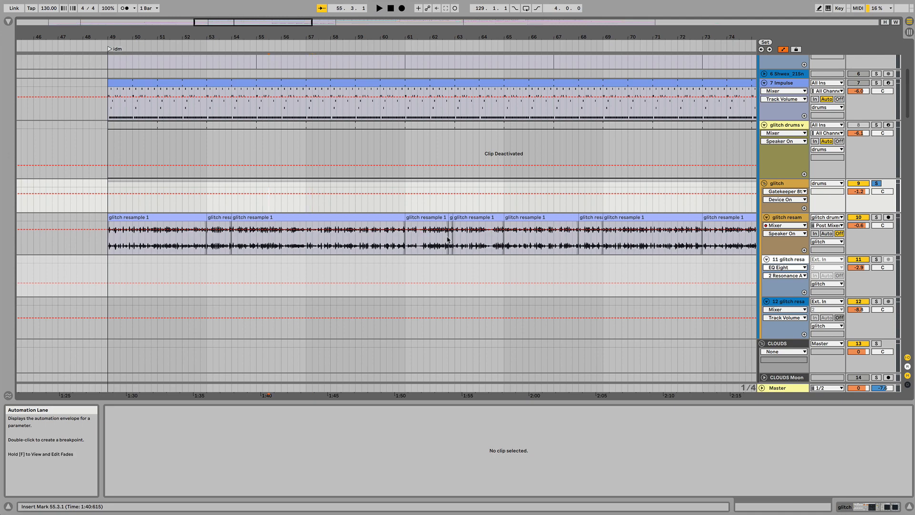
pyautogui.scroll(-2, 386, 221)
pyautogui.hscroll(1, 386, 222)
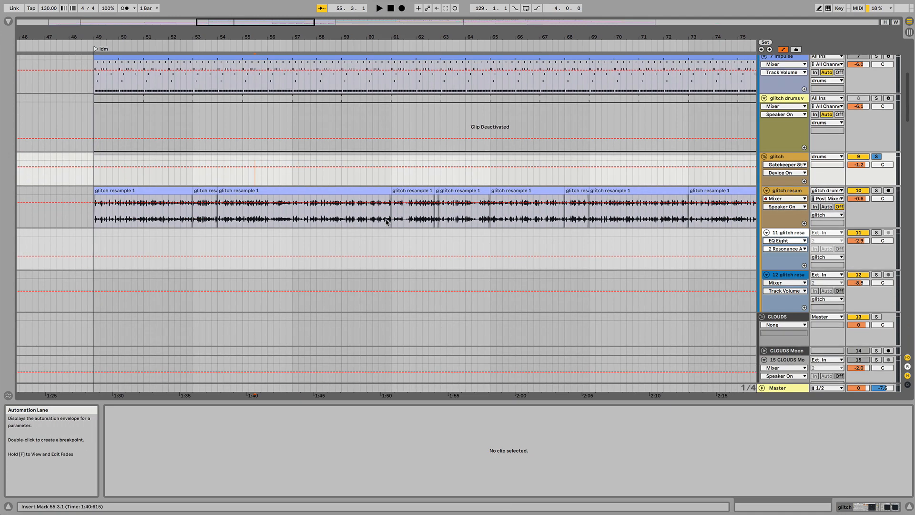
pyautogui.click(261, 220)
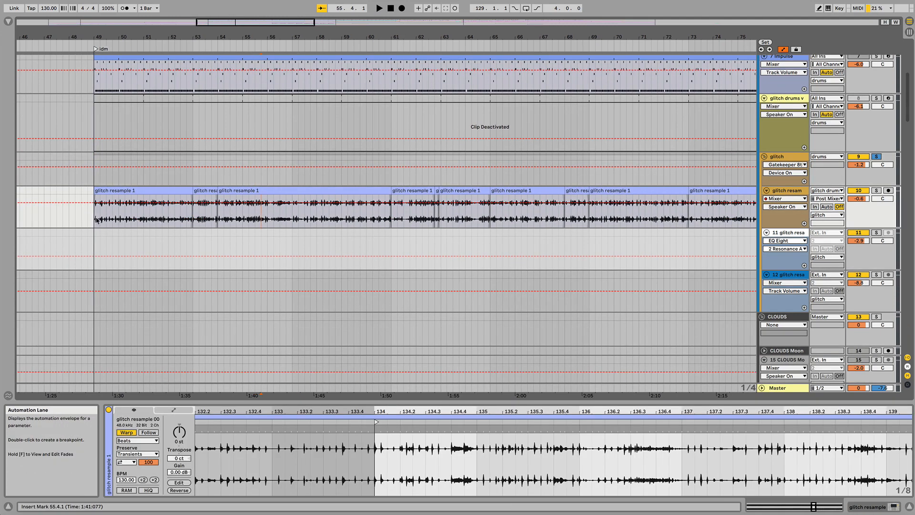
pyautogui.click(99, 219)
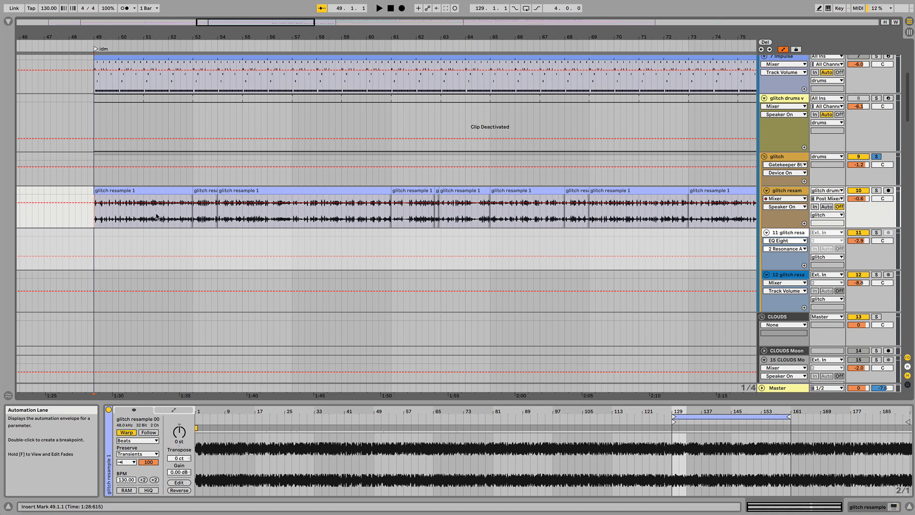
pyautogui.click(876, 190)
pyautogui.press('space')
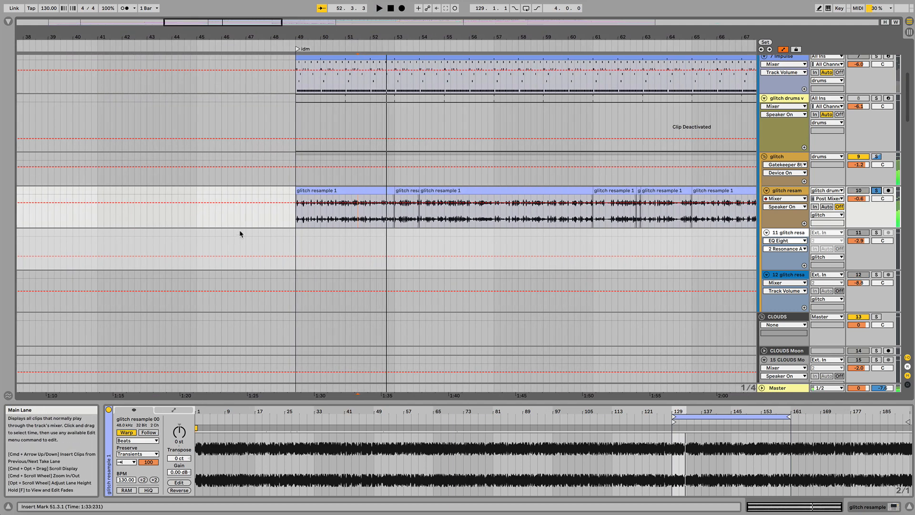
pyautogui.press('space')
# Select the glitch resample 1 clips starting at 53.1.1, 54.1.1 and 61.1.1 one by one to inspect their source audio
pyautogui.hscroll(3, 382, 220)
pyautogui.scroll(-1, 381, 220)
pyautogui.hscroll(2, 381, 220)
pyautogui.scroll(1, 381, 220)
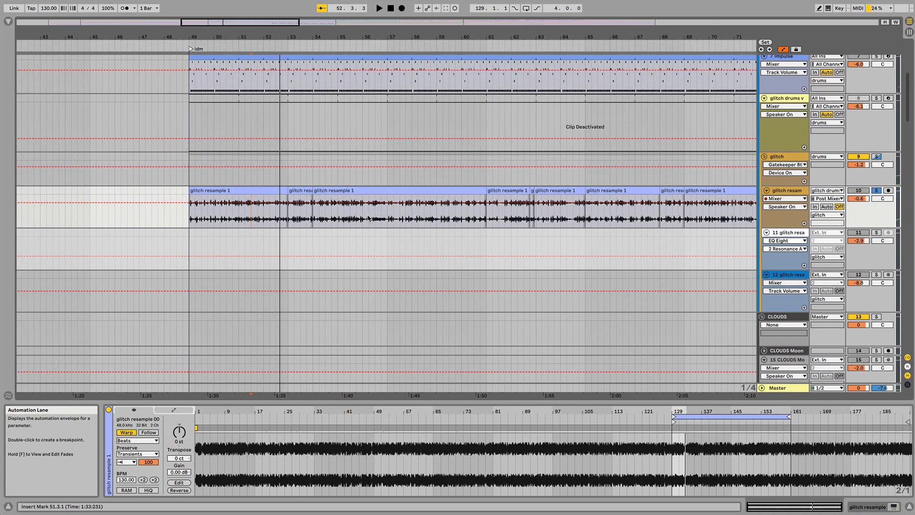
pyautogui.hscroll(1, 284, 219)
pyautogui.scroll(1, 284, 219)
pyautogui.click(288, 224)
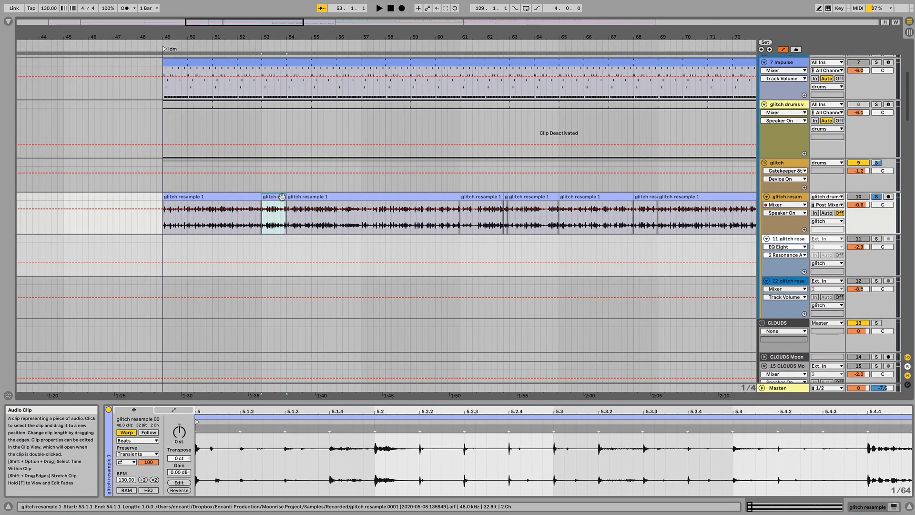
pyautogui.hscroll(2, 328, 235)
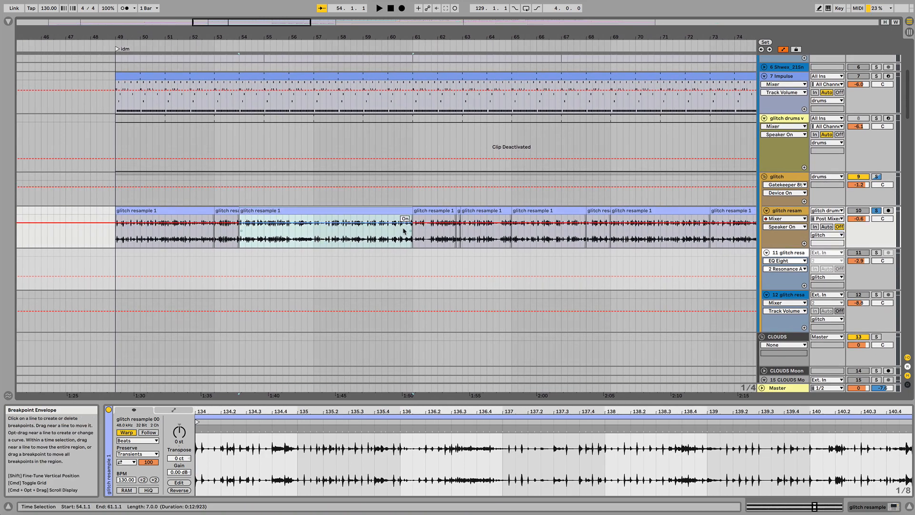
pyautogui.click(433, 213)
pyautogui.hscroll(2, 434, 214)
pyautogui.scroll(1, 433, 213)
pyautogui.hscroll(2, 434, 213)
pyautogui.scroll(-1, 309, 222)
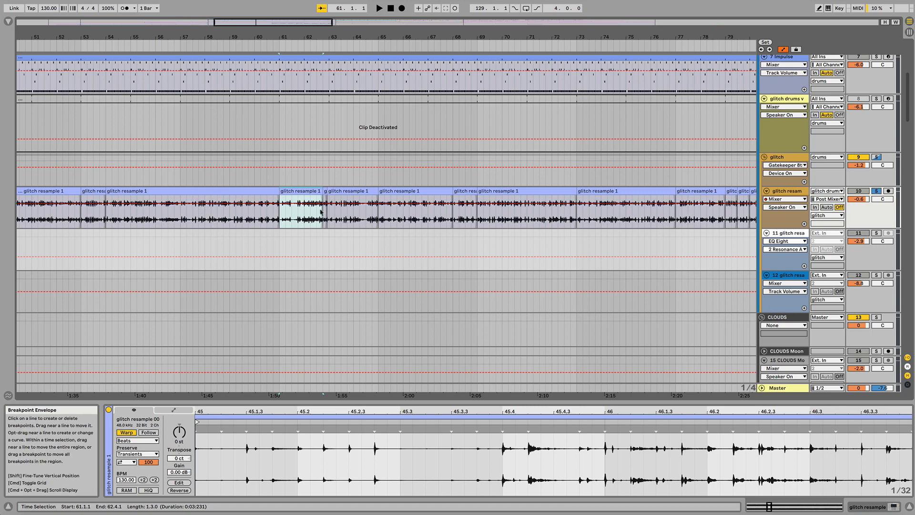
# Play the soloed glitch resample track from 58.1.1 and examine the device chains of that track and the glitch group
pyautogui.click(203, 220)
pyautogui.press('space')
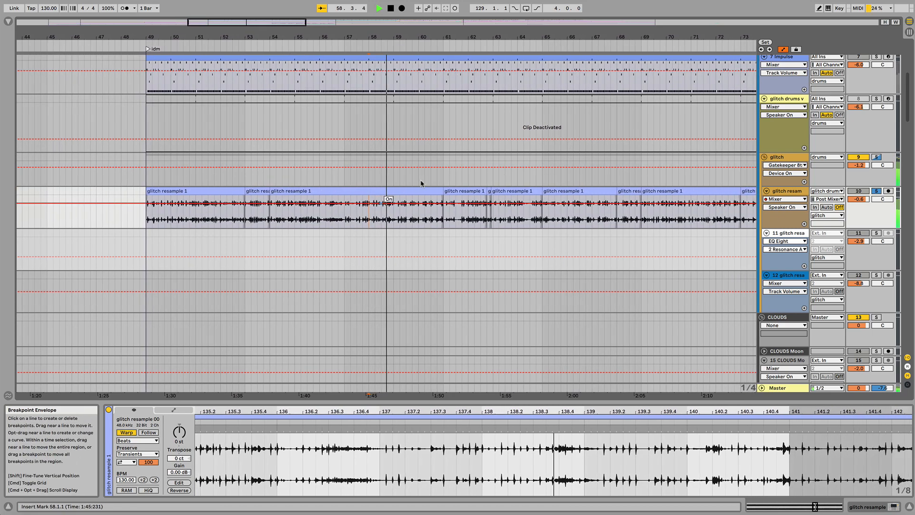
pyautogui.click(792, 191)
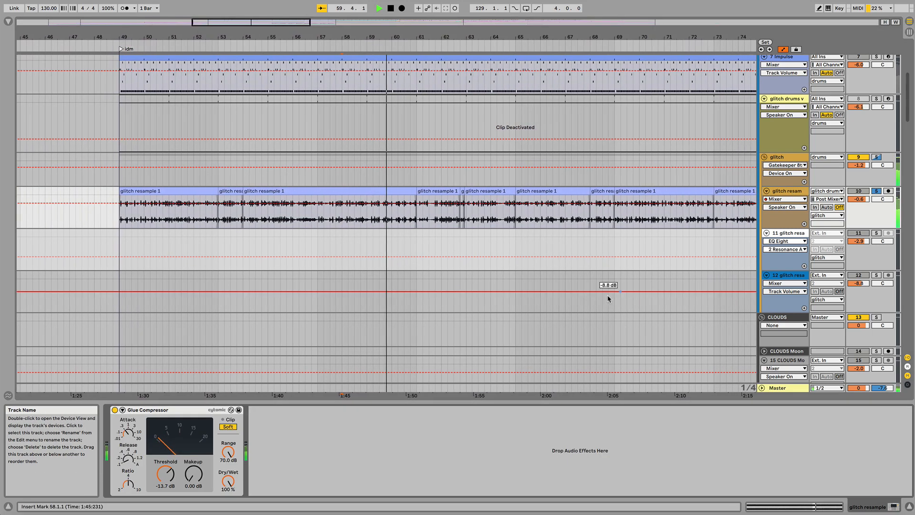
pyautogui.click(789, 158)
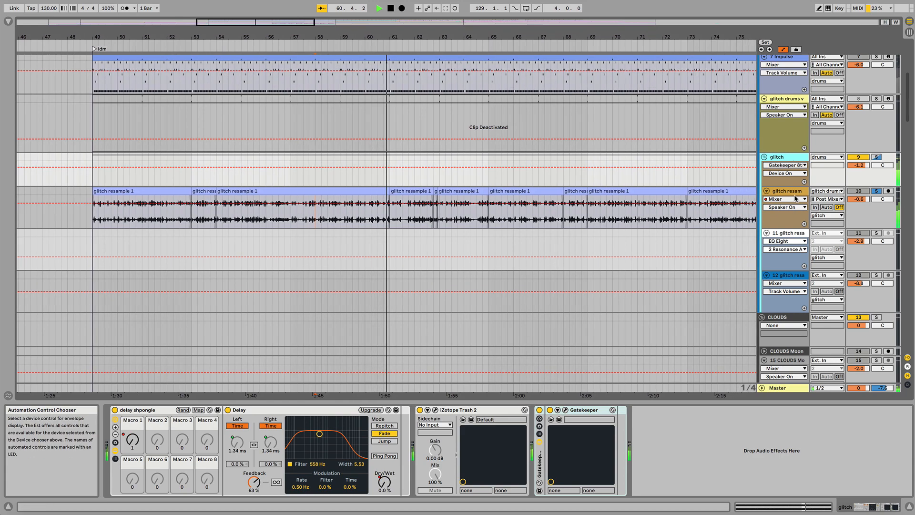
pyautogui.click(795, 196)
pyautogui.click(775, 159)
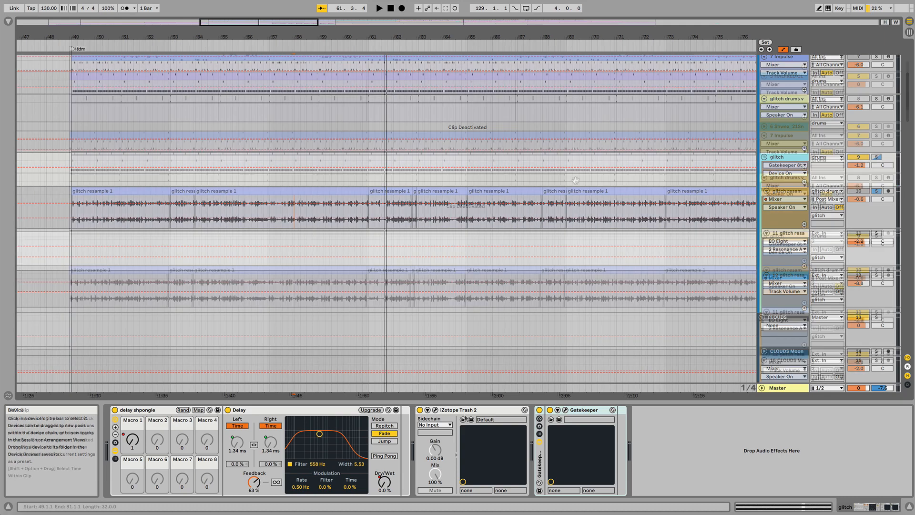
# Play the mix without the glitch solo, and solo the drums group and play it from 58.1.1
pyautogui.press('space')
pyautogui.hscroll(4, 574, 180)
pyautogui.scroll(2, 574, 180)
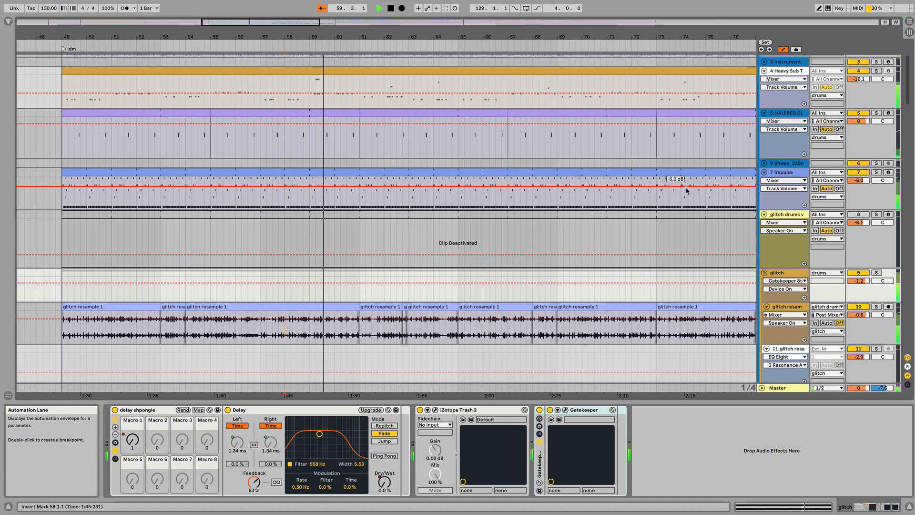
pyautogui.scroll(4, 686, 191)
pyautogui.press('space')
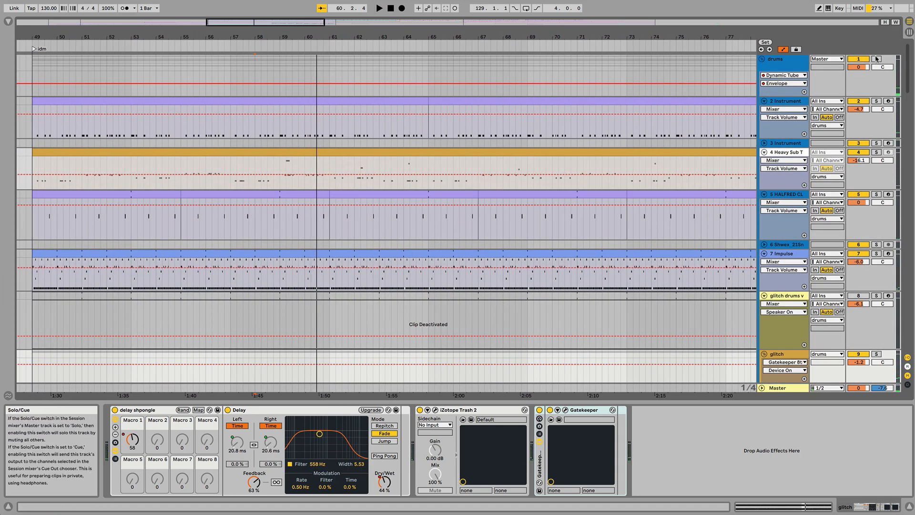
pyautogui.press('space')
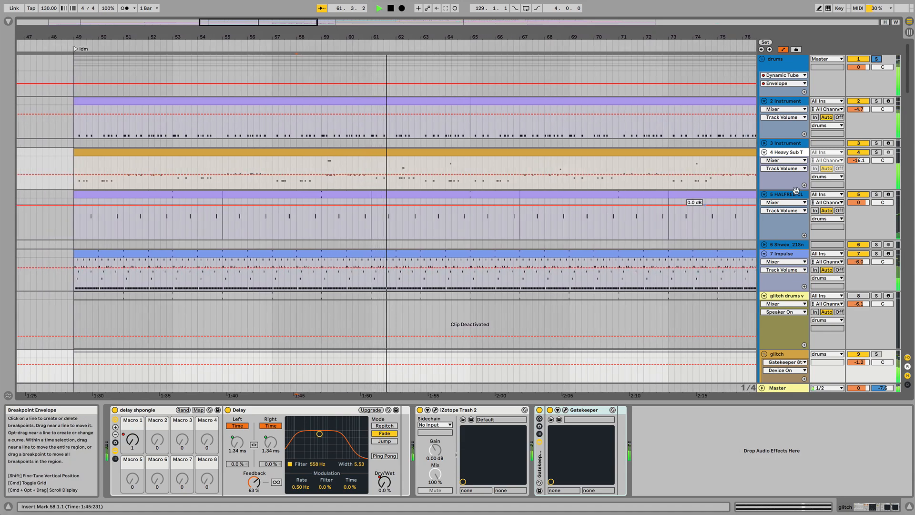
pyautogui.press('space')
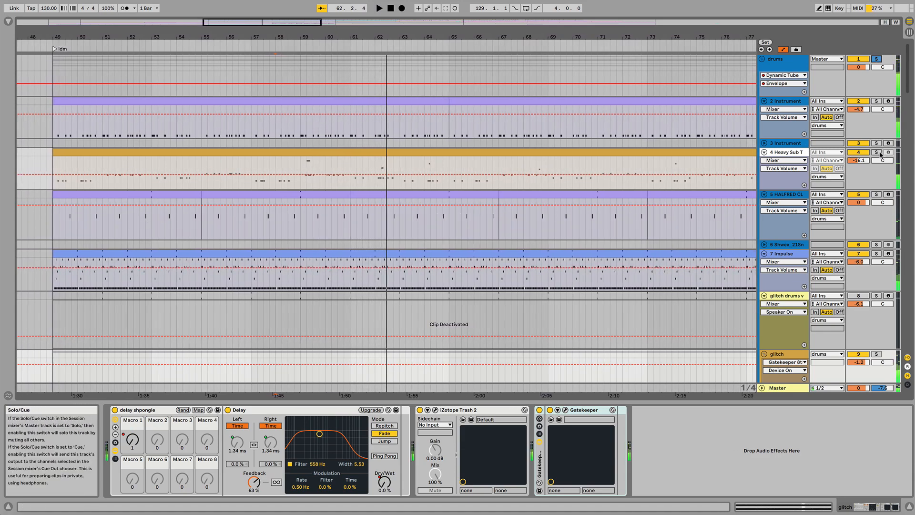
# Solo the Heavy Sub Thumper track, examine its device chain, and play it from 58.1.1
pyautogui.click(879, 153)
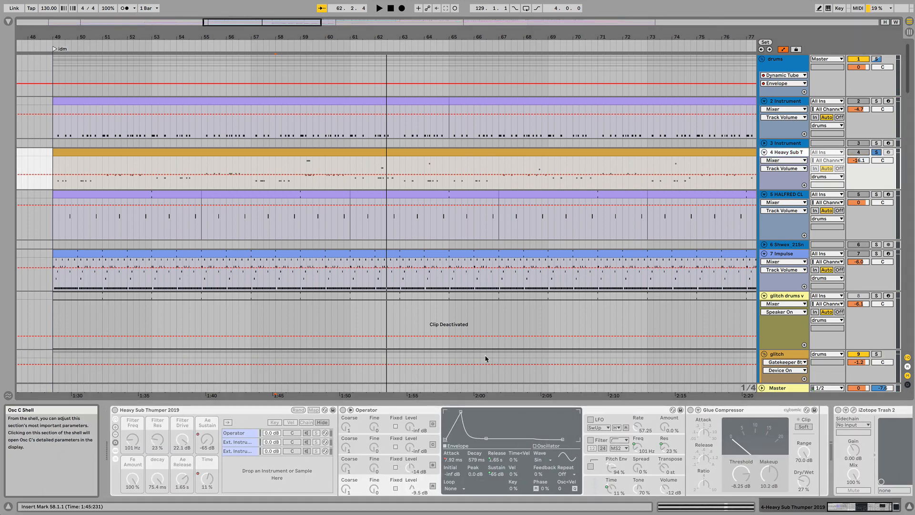
pyautogui.hscroll(3, 502, 432)
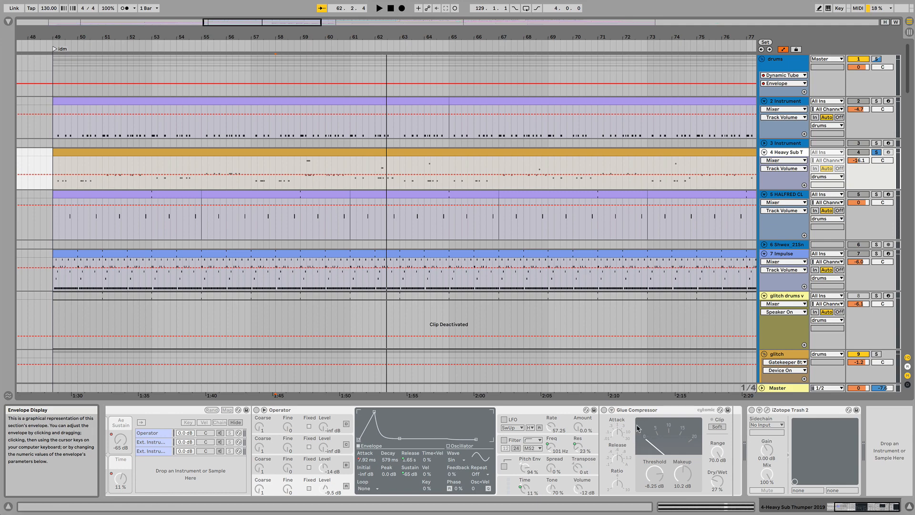
pyautogui.press('space')
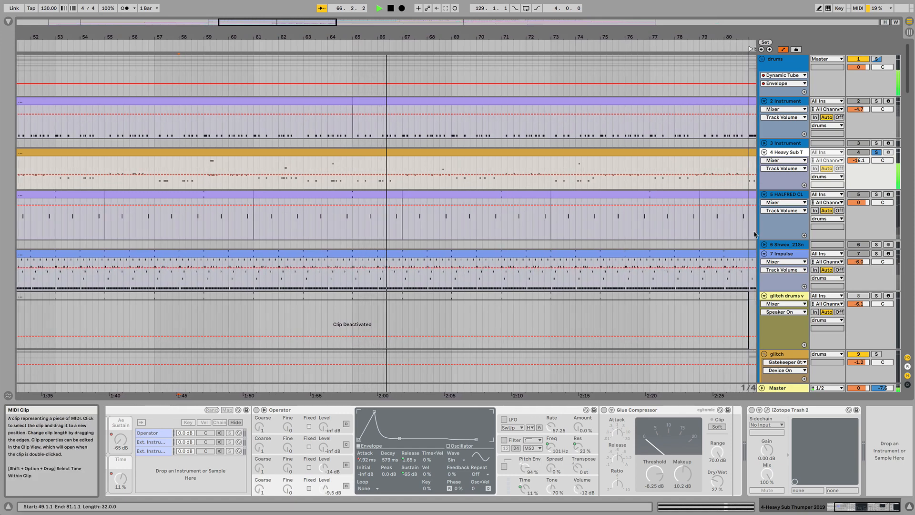
pyautogui.press('space')
# Add the HALFRED CL and Shwex_21Snares tracks to the solo, play them from 58.1.1, and examine the snare track's EQ Eight
pyautogui.keyDown('super'); pyautogui.click(879, 193); pyautogui.keyUp('super')
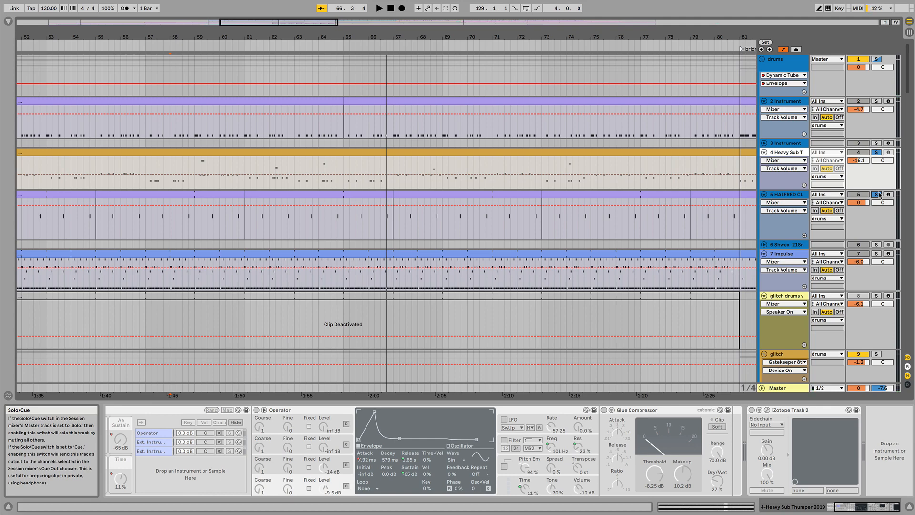
pyautogui.press('space')
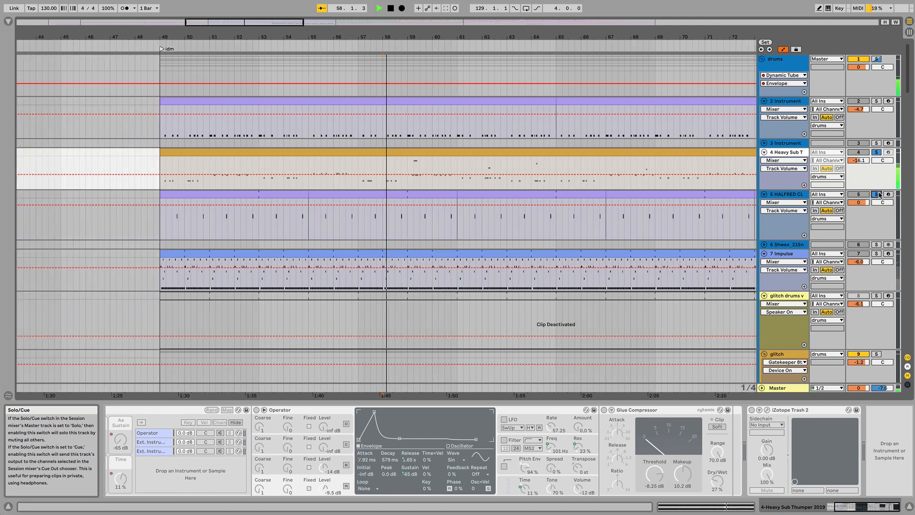
pyautogui.keyDown('super'); pyautogui.click(876, 245); pyautogui.keyUp('super')
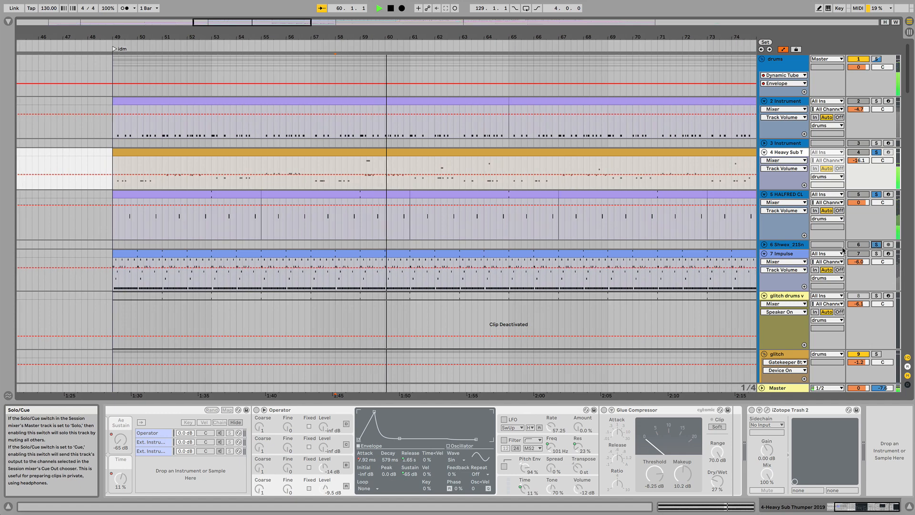
pyautogui.press('space')
pyautogui.click(778, 245)
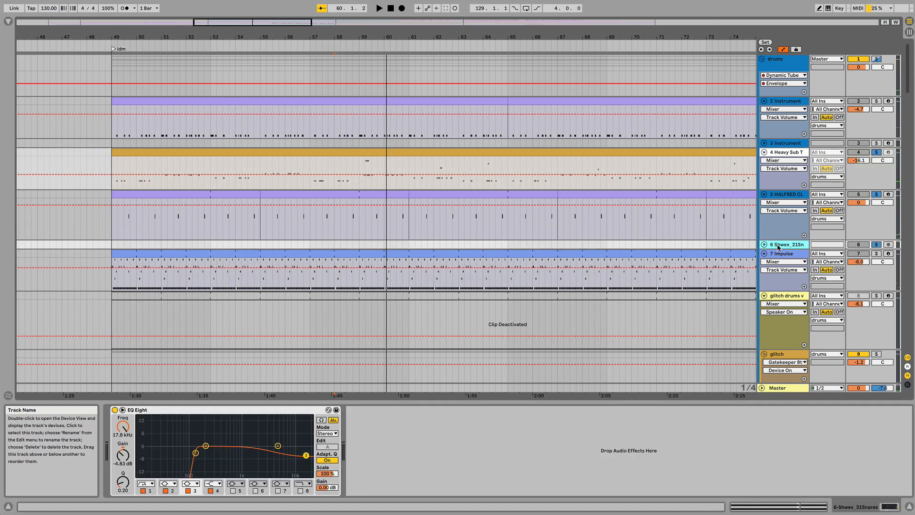
pyautogui.hscroll(2, 723, 244)
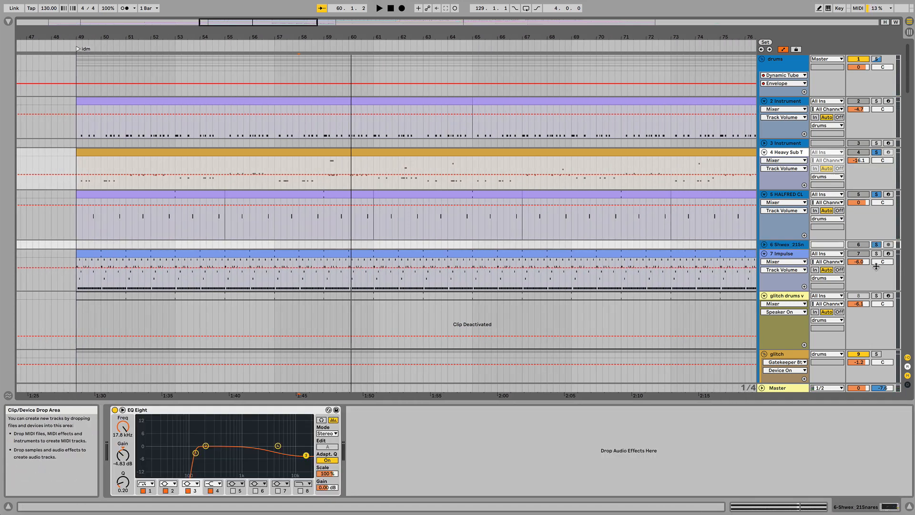
# Solo the Impulse track, inspect its maraca transpose randomization and stretch settings, and play it from 65.1.1
pyautogui.click(800, 255)
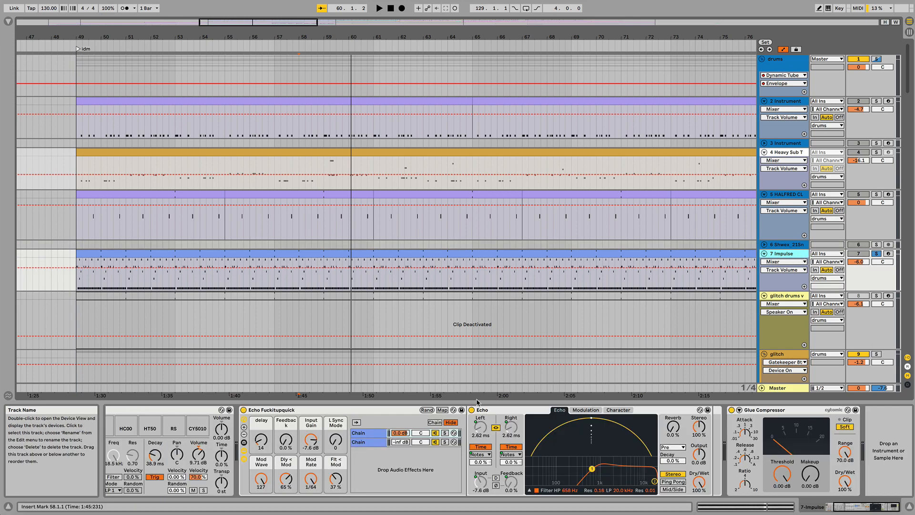
pyautogui.hscroll(-3, 155, 470)
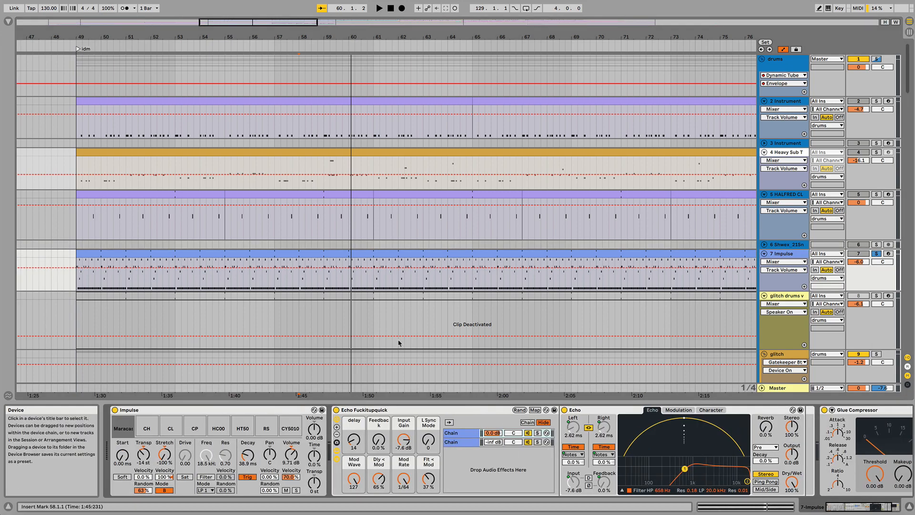
pyautogui.click(472, 289)
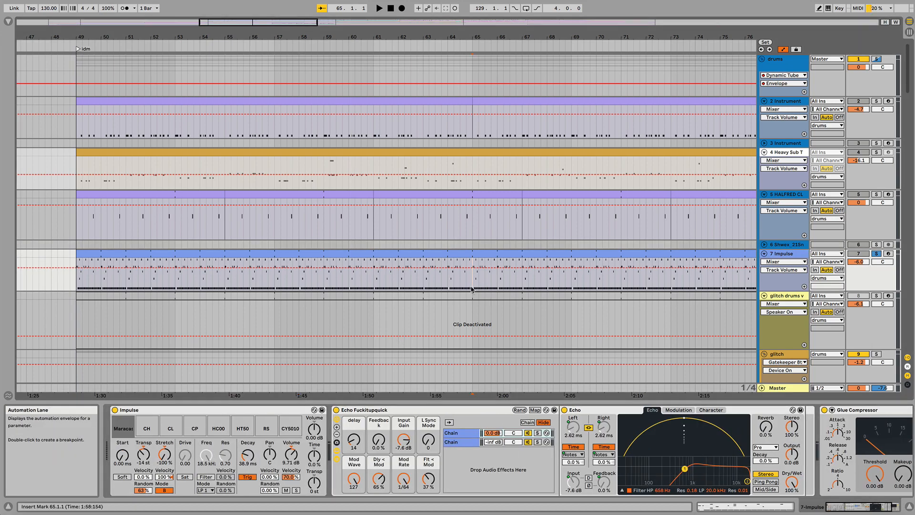
pyautogui.click(137, 493)
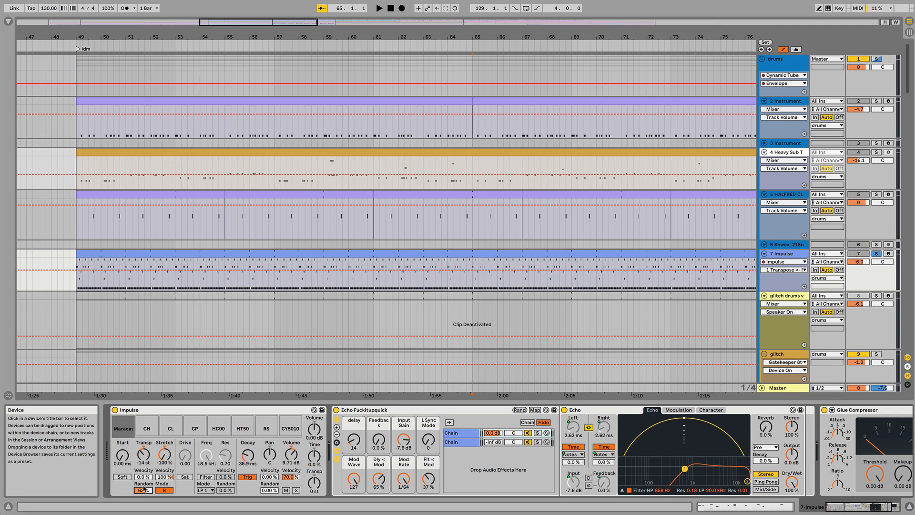
pyautogui.click(170, 461)
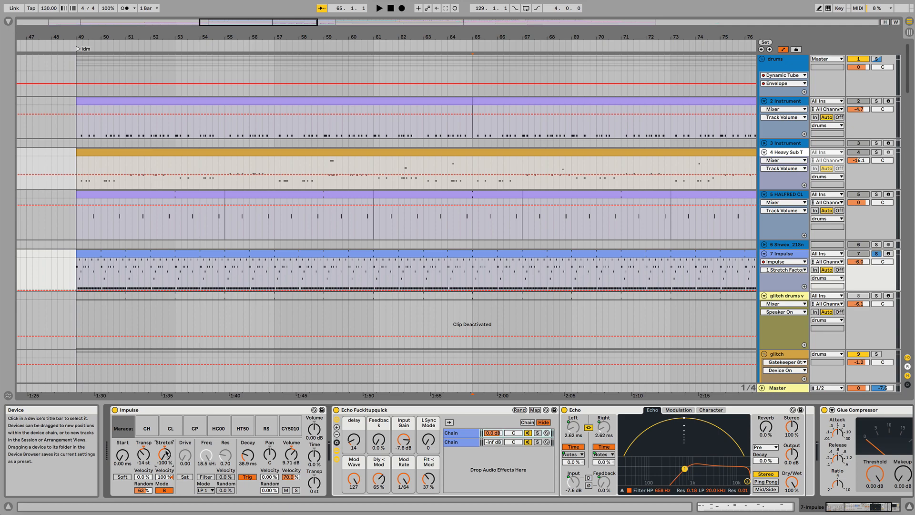
pyautogui.press('space')
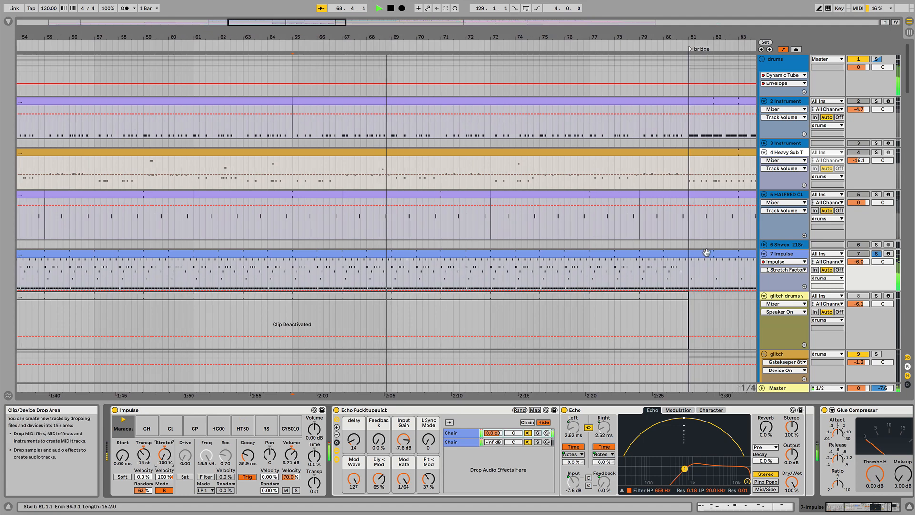
# Add the 2 Instrument, HALFRED CL and glitch group tracks to the Impulse solo during playback towards the bridge
pyautogui.click(876, 101)
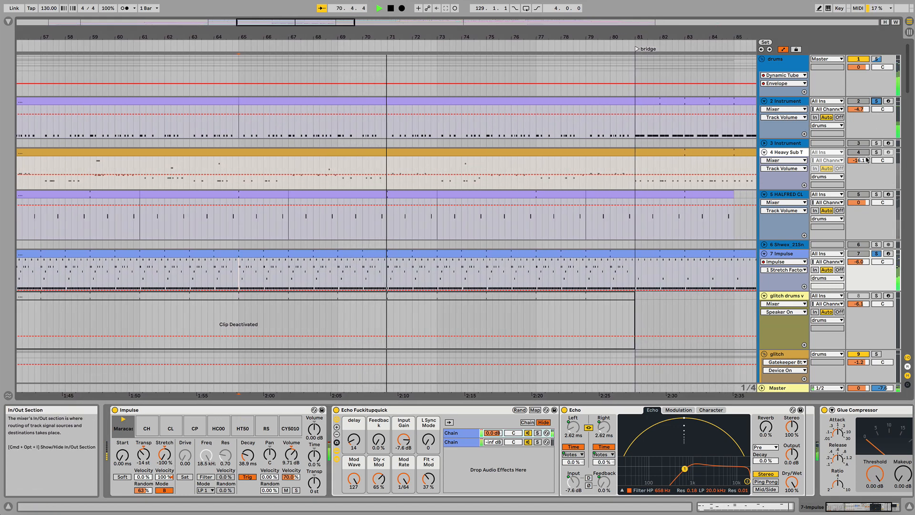
pyautogui.click(876, 194)
pyautogui.scroll(-5, 866, 197)
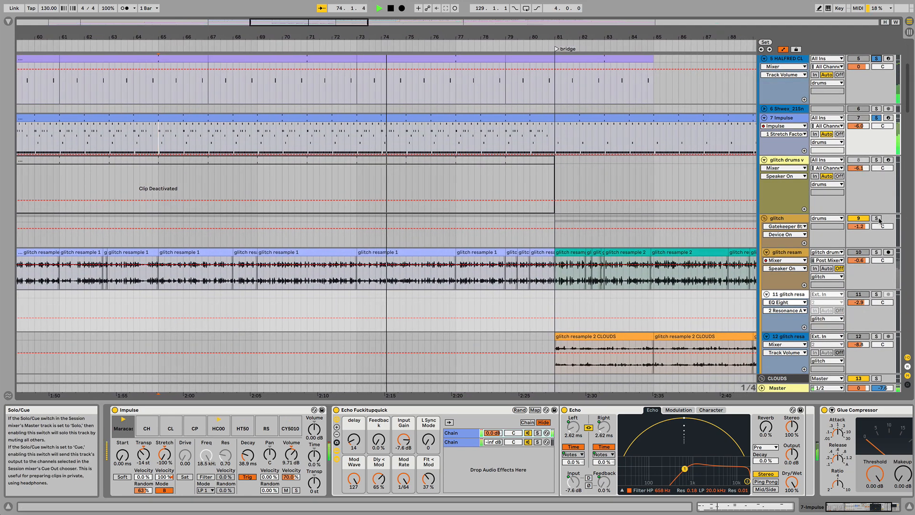
pyautogui.click(877, 218)
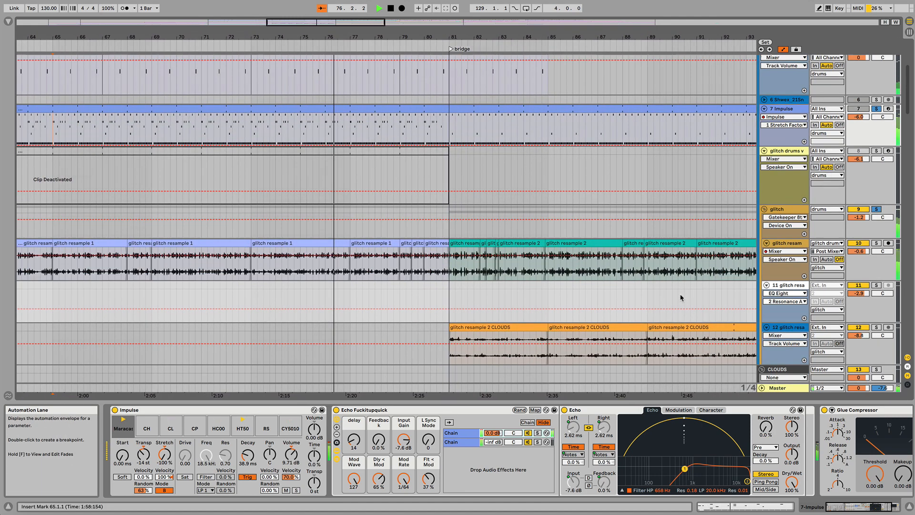
pyautogui.scroll(-2, 681, 297)
pyautogui.scroll(-1, 680, 295)
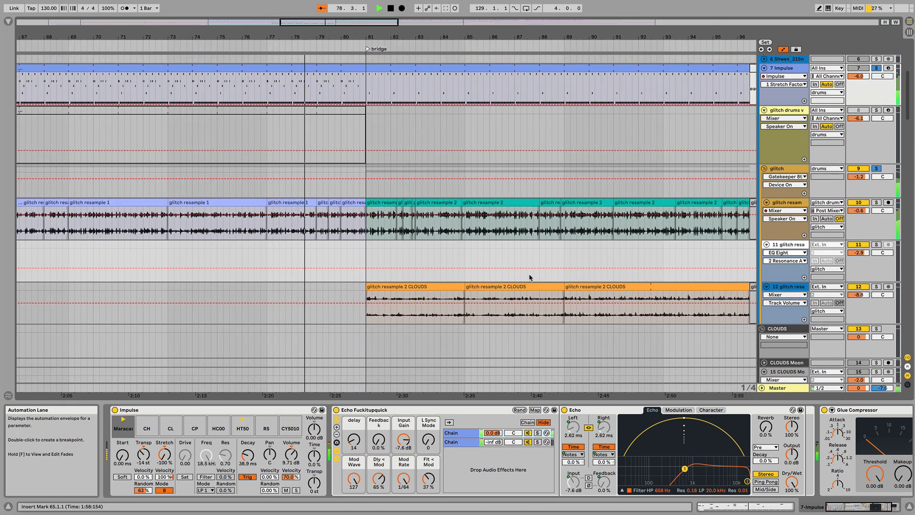
# Clear the track solos, play the full mix into the bridge, and examine the ob6 techno group's tracks
pyautogui.scroll(-3, 449, 260)
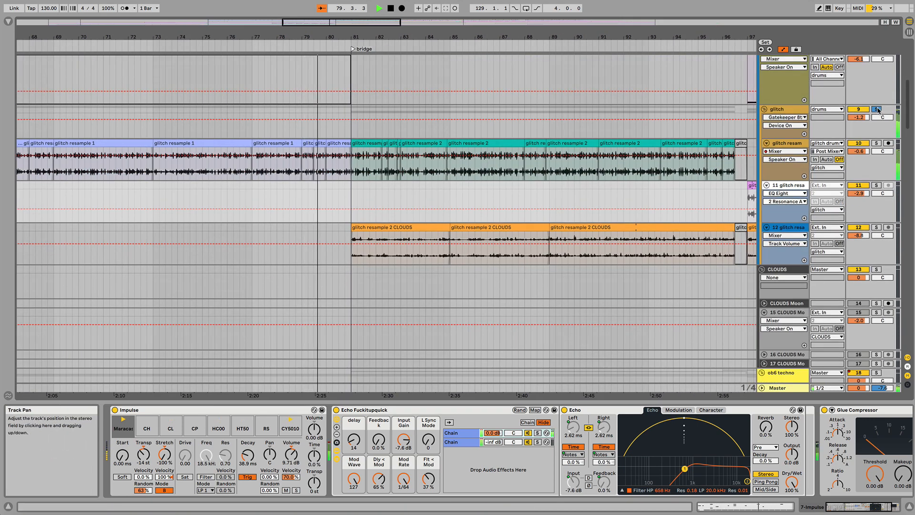
pyautogui.scroll(-5, 622, 249)
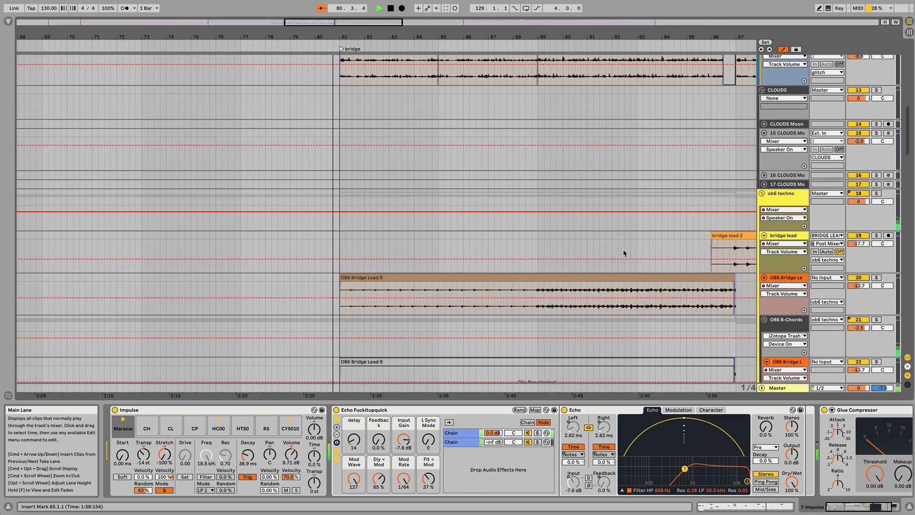
pyautogui.scroll(-5, 623, 251)
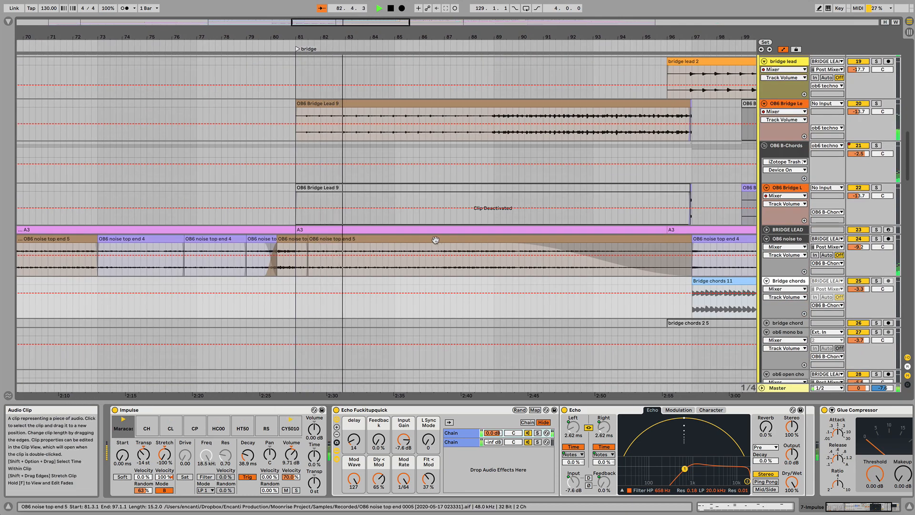
pyautogui.press('space')
pyautogui.scroll(2, 402, 237)
pyautogui.scroll(-1, 402, 237)
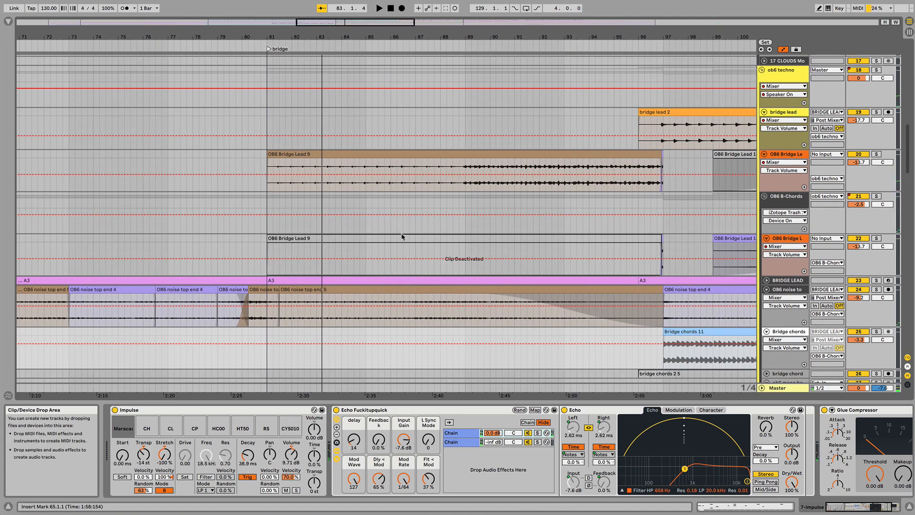
# Solo the OB6 Bridge Lead track 20 and play its OB6 Bridge Lead 9 clip from 81.1.1
pyautogui.click(266, 164)
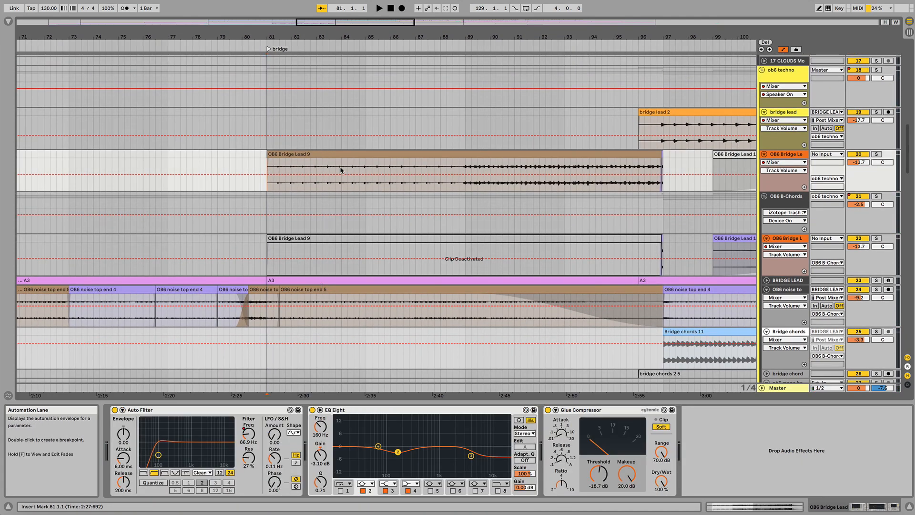
pyautogui.hscroll(2, 285, 167)
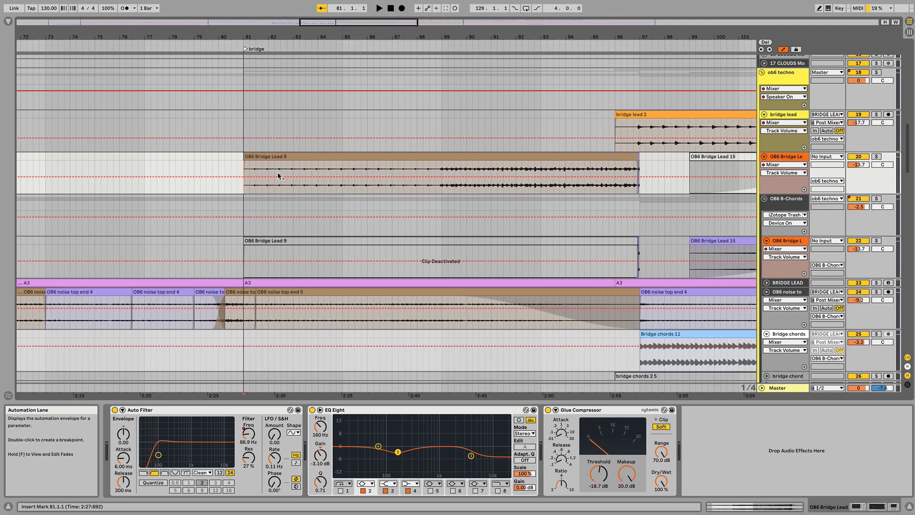
pyautogui.click(875, 157)
pyautogui.press('space')
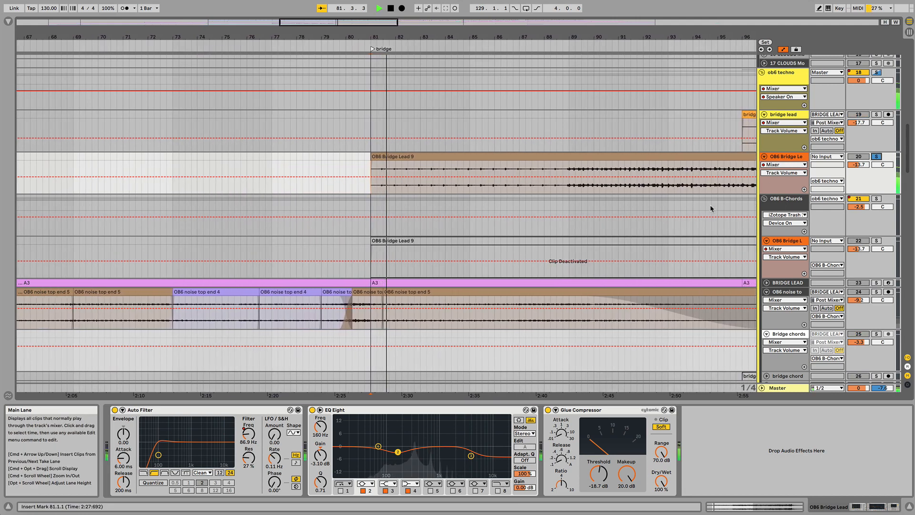
pyautogui.hscroll(5, 507, 209)
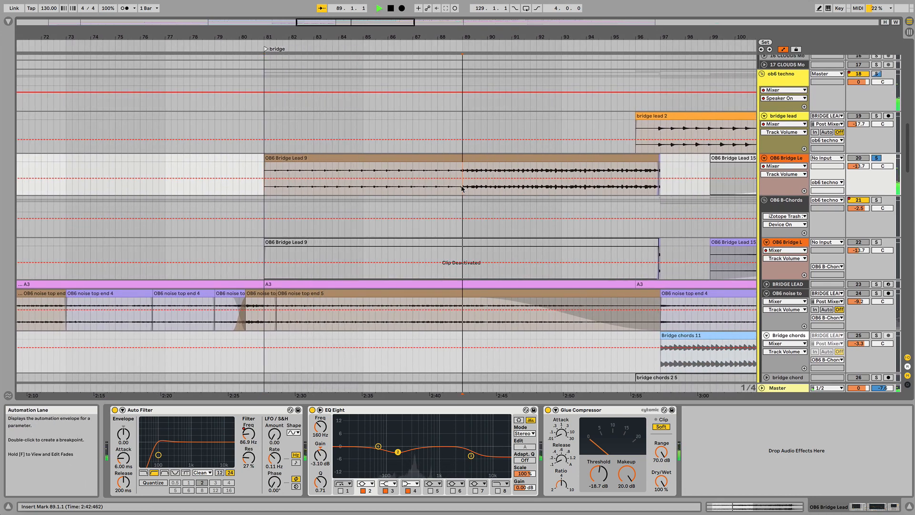
pyautogui.press('space')
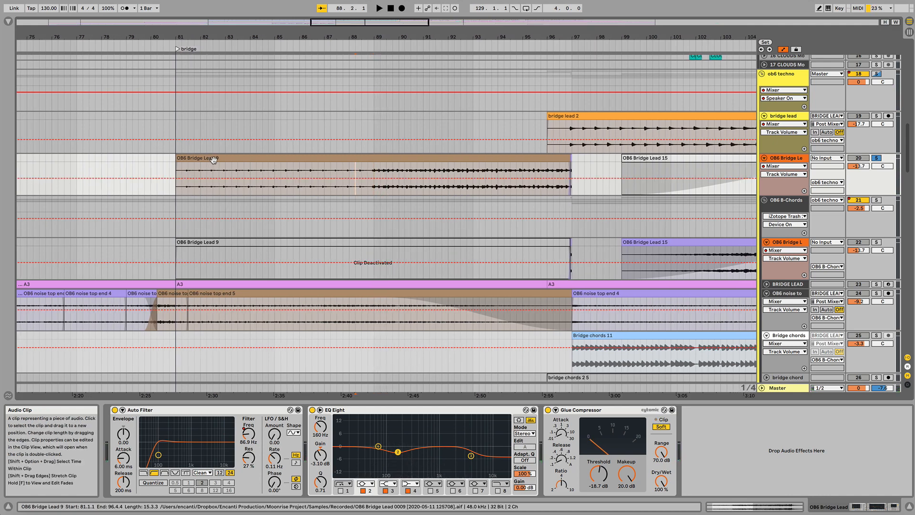
# Play the soloed OB6 Bridge Lead 9 clip in short passages from 88.2.1 to about bar 92
pyautogui.press('space')
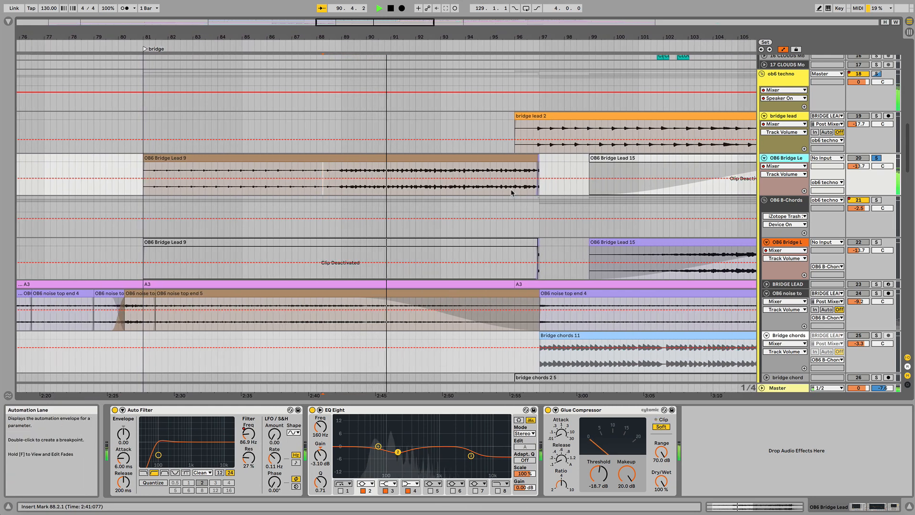
pyautogui.press('space')
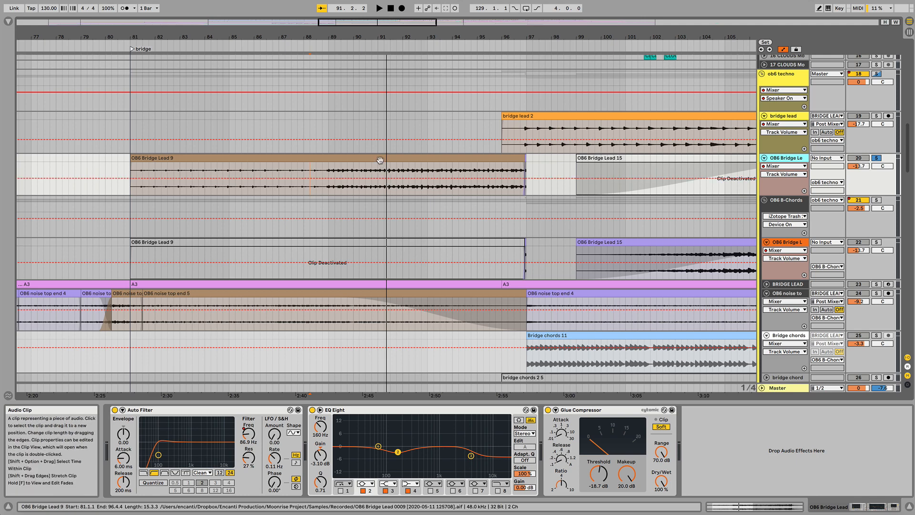
pyautogui.press('space')
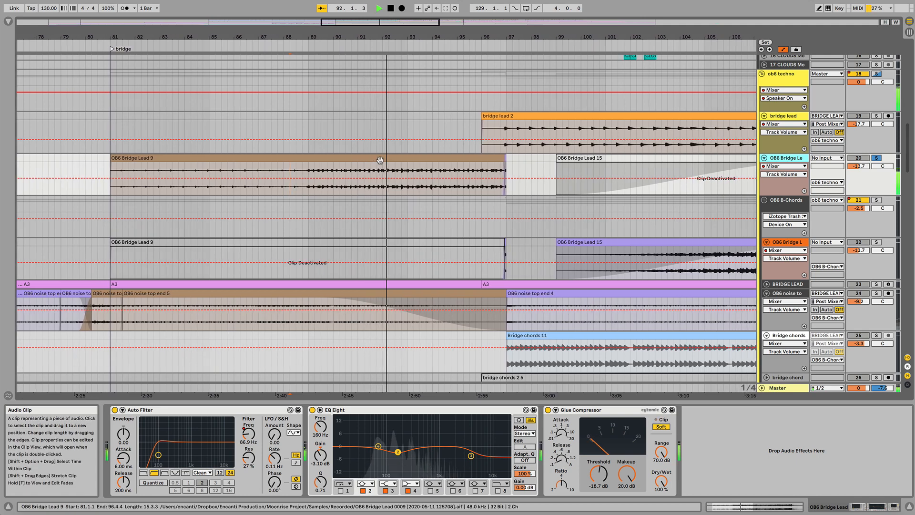
pyautogui.press('space')
pyautogui.hscroll(2, 377, 161)
pyautogui.scroll(-1, 378, 161)
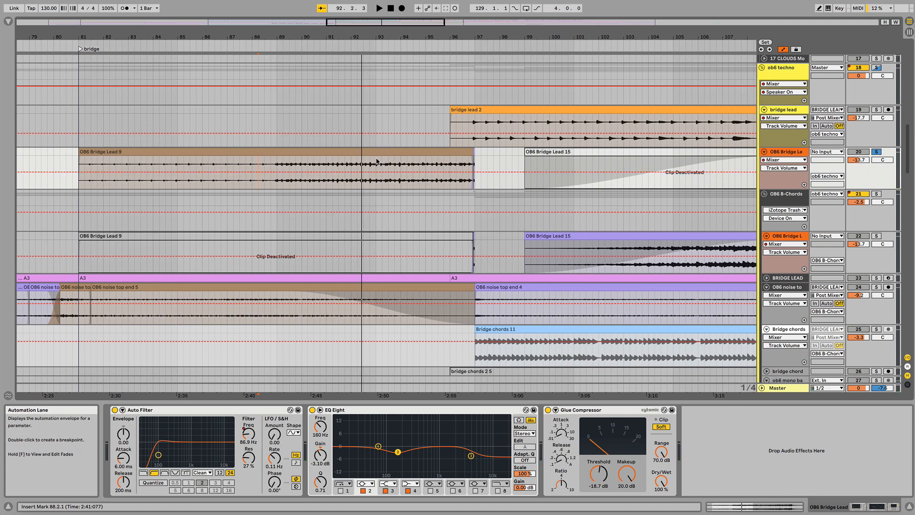
# Continue the OB6 Bridge Lead playback towards bar 96, clearing its solo where the bridge lead 2 clip enters
pyautogui.press('space')
pyautogui.scroll(-2, 391, 184)
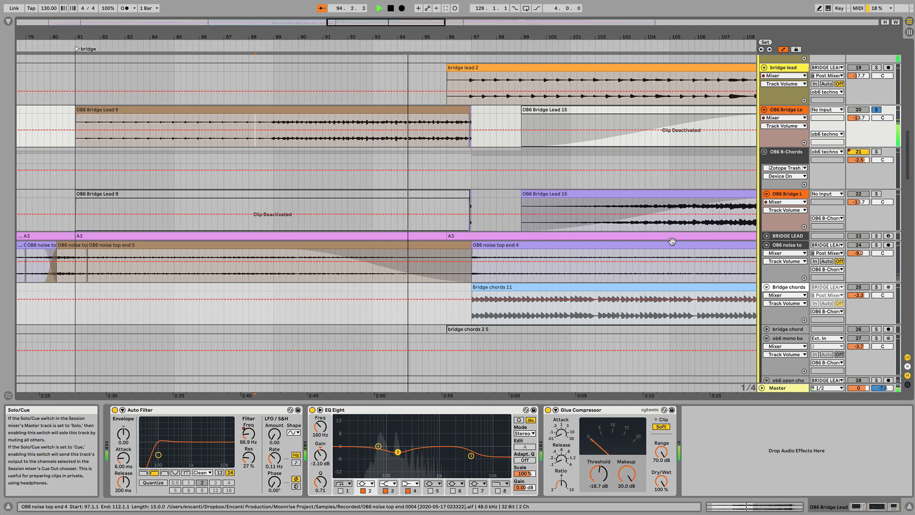
pyautogui.hscroll(5, 672, 241)
pyautogui.scroll(1, 672, 241)
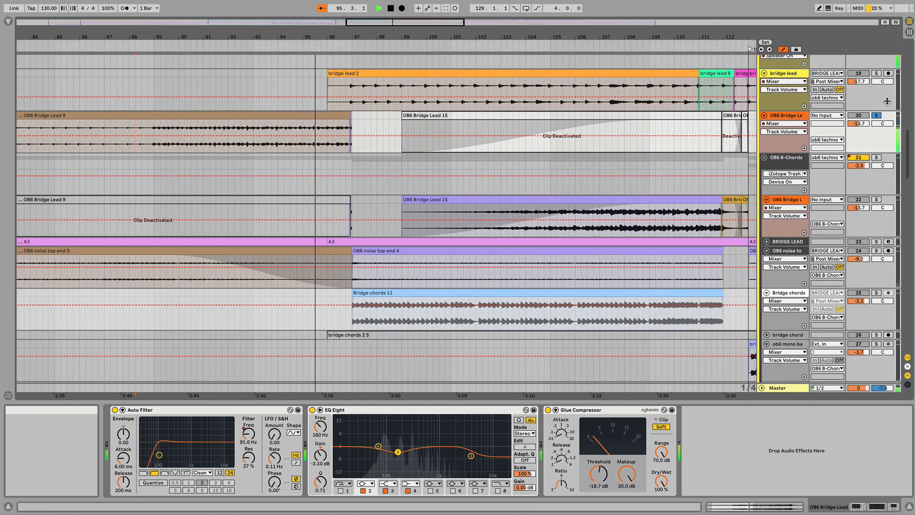
pyautogui.click(876, 116)
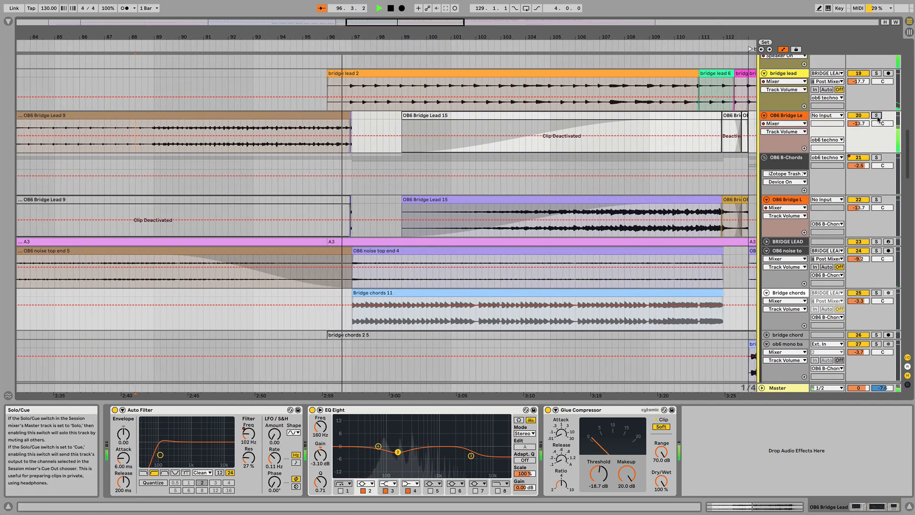
pyautogui.press('space')
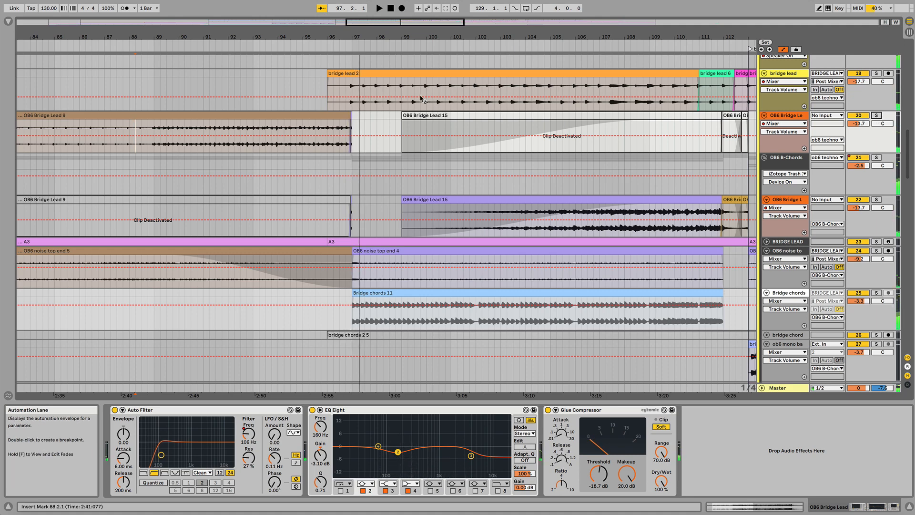
# Solo the OB6 Bridge Lead track again up to bar 96 and hand the solo over to the bridge lead track
pyautogui.click(320, 90)
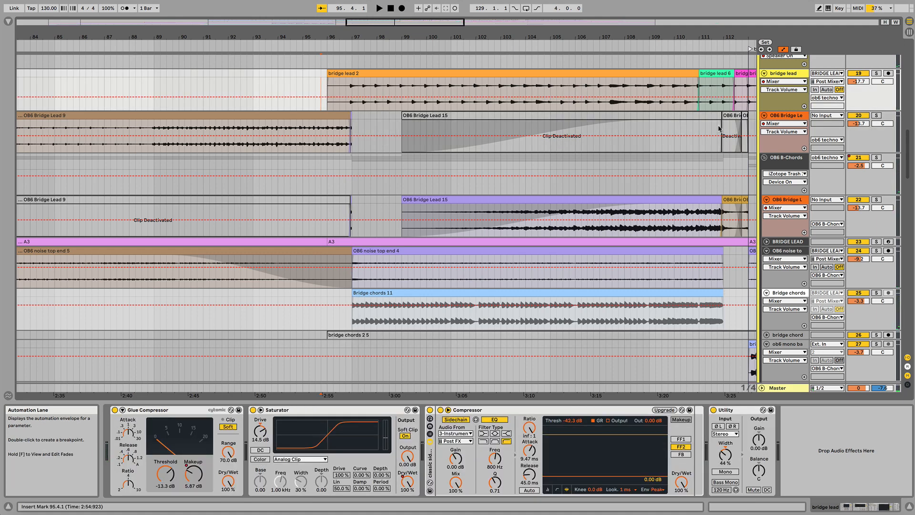
pyautogui.click(877, 115)
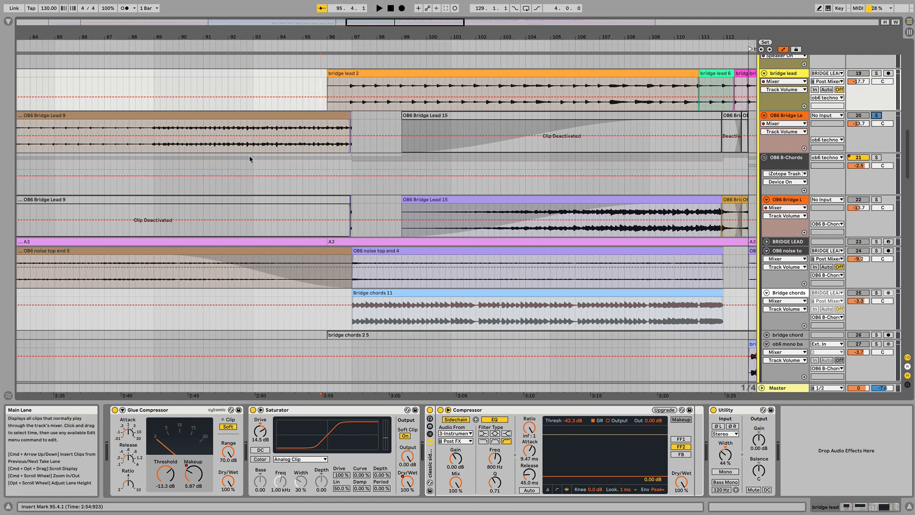
pyautogui.click(183, 152)
pyautogui.press('space')
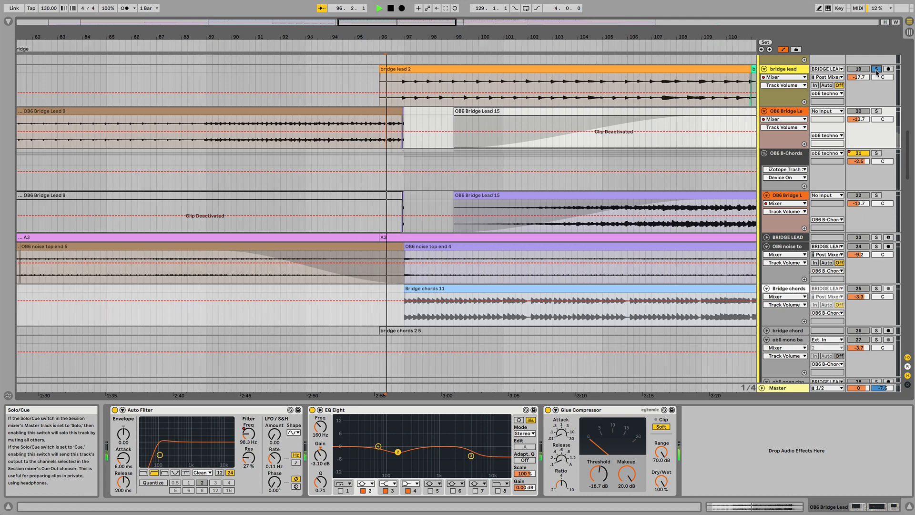
# Play the bridge lead track alone from about bar 96, adding the Bridge chords track to the solo
pyautogui.press('space')
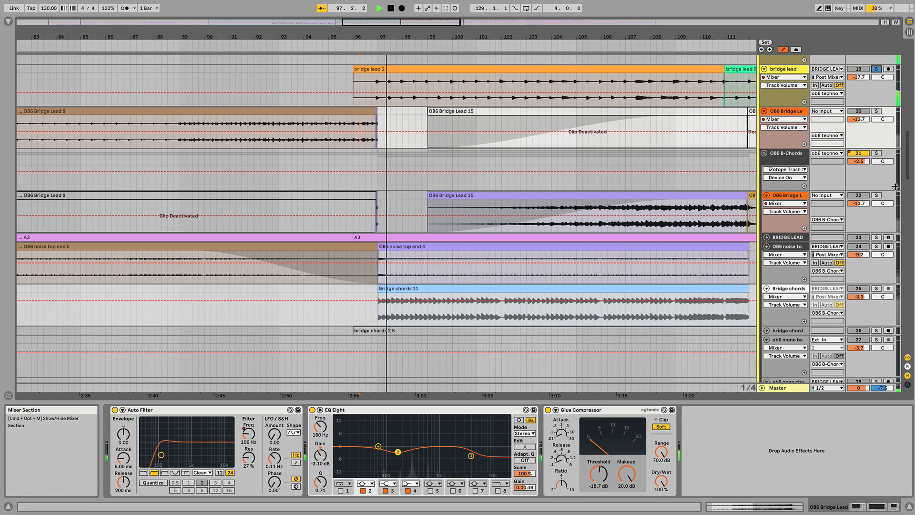
pyautogui.press('space')
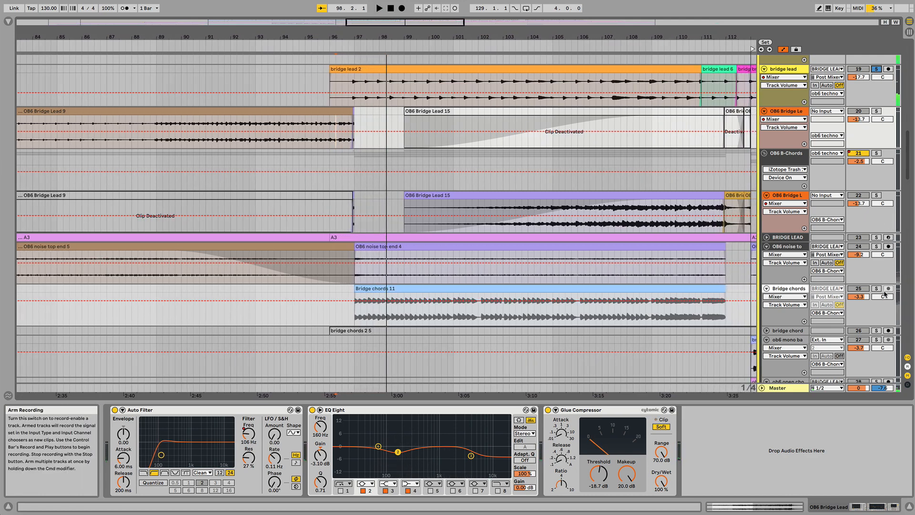
pyautogui.press('space')
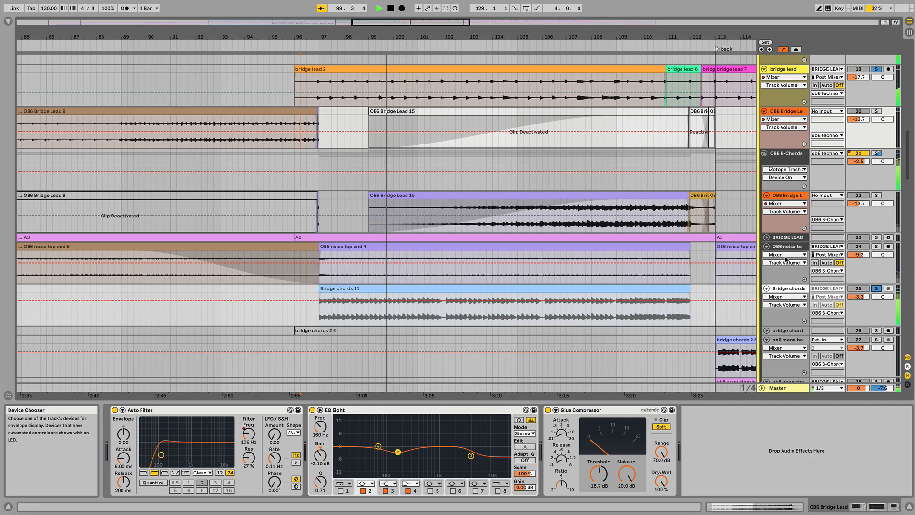
pyautogui.scroll(10, 778, 290)
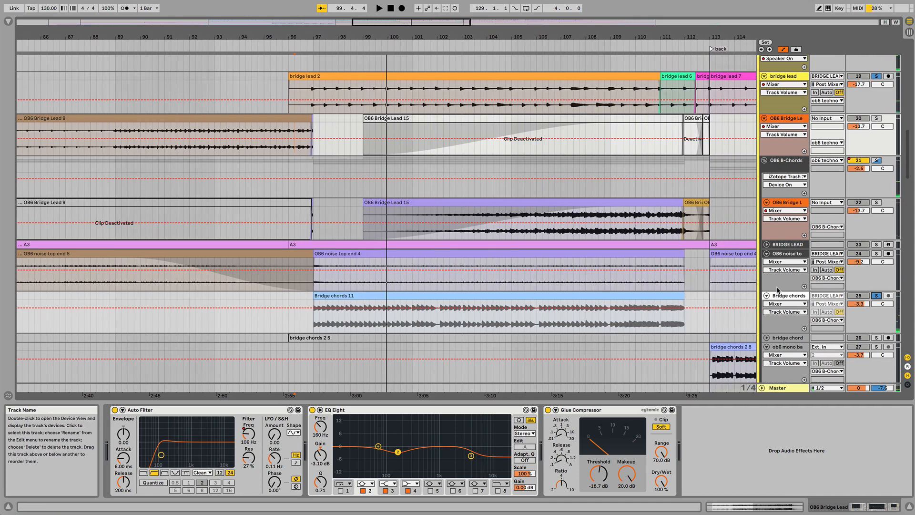
# Solo the whole drums group and play it from 96.2.1
pyautogui.scroll(12, 777, 289)
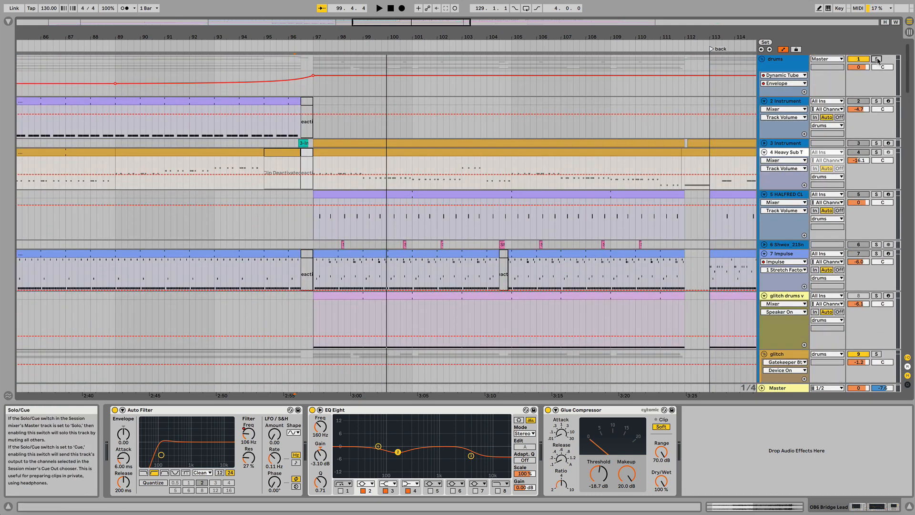
pyautogui.press('space')
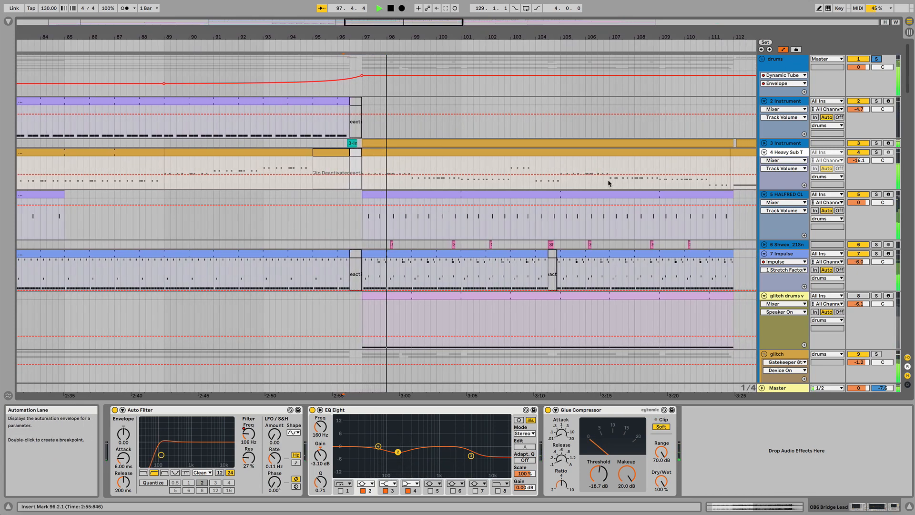
pyautogui.scroll(-1, 607, 179)
pyautogui.scroll(1, 608, 180)
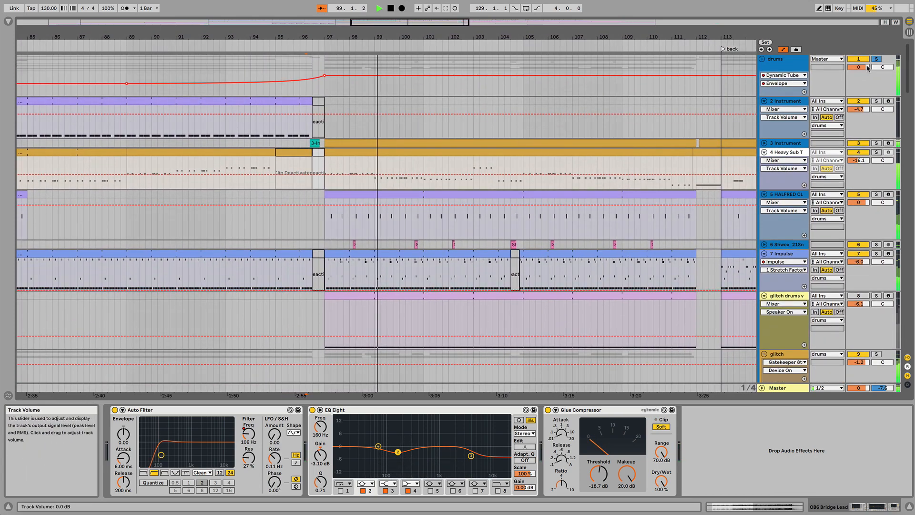
# Clear the drums solo during playback and examine the glitch resample, CLOUDS and bridge lead tracks
pyautogui.scroll(-3, 613, 154)
pyautogui.hscroll(2, 613, 153)
pyautogui.scroll(-10, 614, 156)
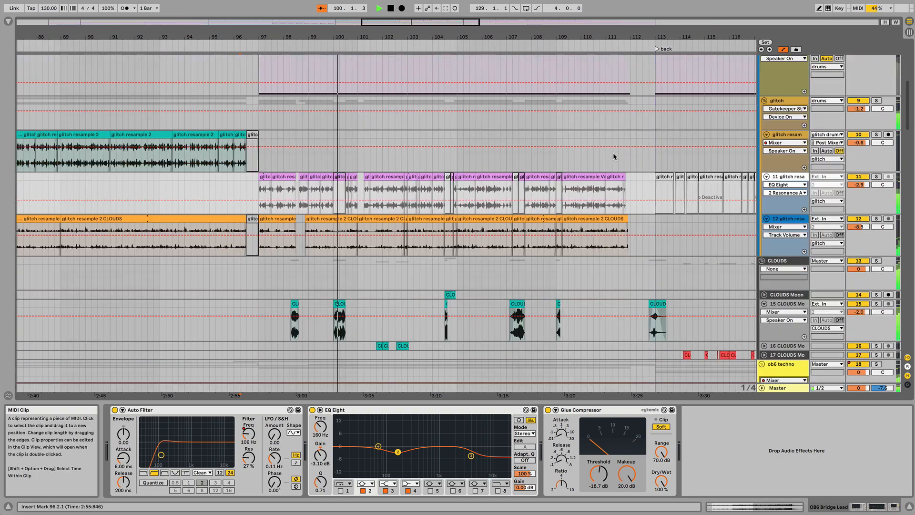
pyautogui.scroll(-1, 615, 156)
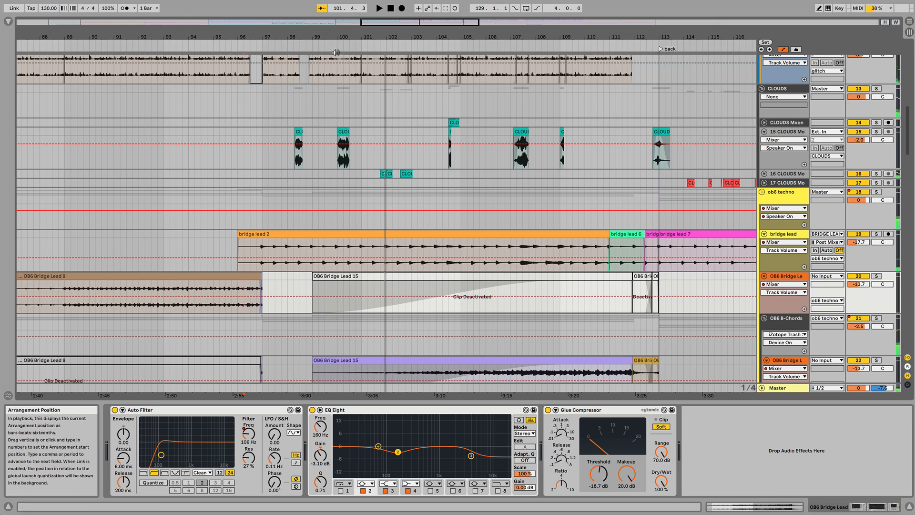
# Solo the CLOUDS track 15 and play its short CLOUDS Moonrise FULL MIX clips around 98.2.1 and 100.1.1
pyautogui.moveTo(321, 36); pyautogui.dragTo(320, 114)
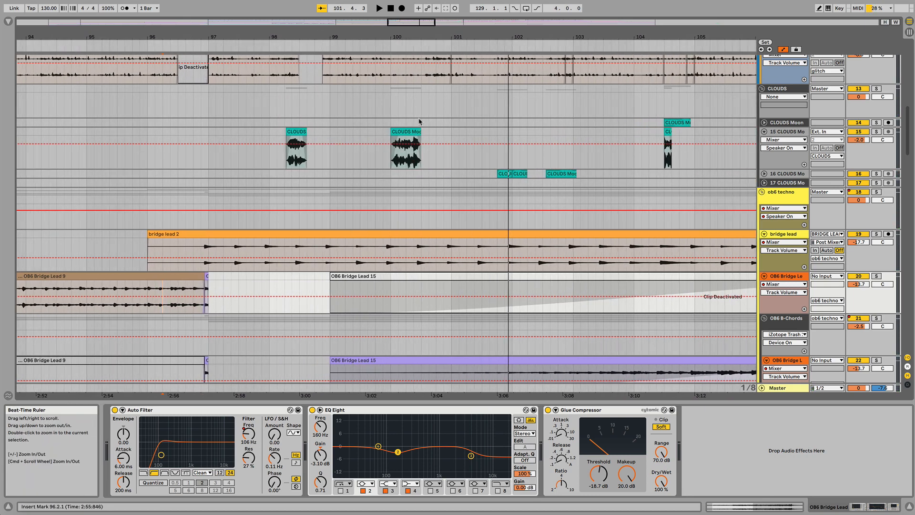
pyautogui.click(284, 159)
pyautogui.scroll(5, 286, 143)
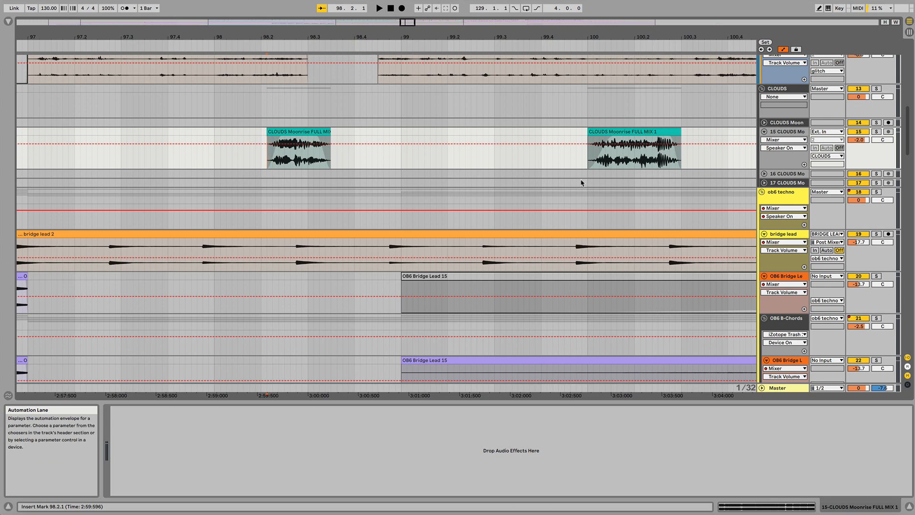
pyautogui.click(876, 132)
pyautogui.press('space')
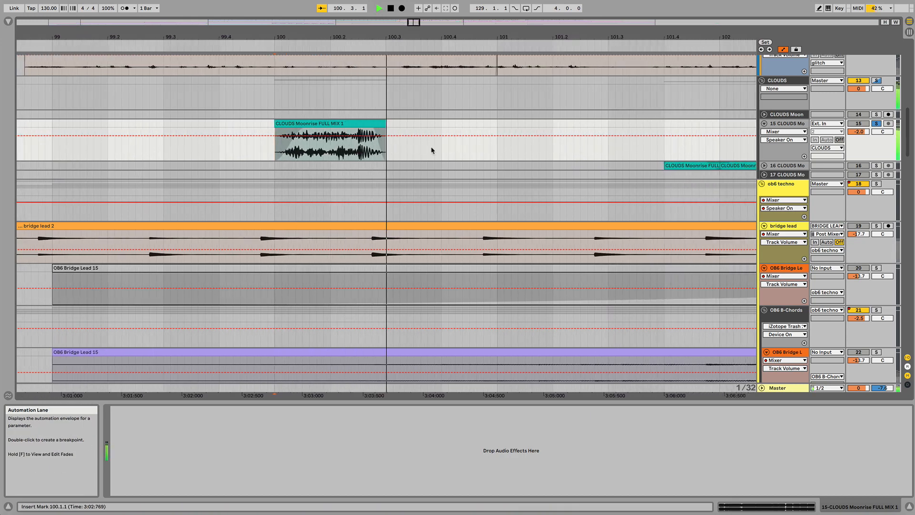
# In the Session View, select the sixth CLOUDS Moonrise clip and move the solo from track 15 to track 14
pyautogui.click(314, 123)
pyautogui.click(285, 123)
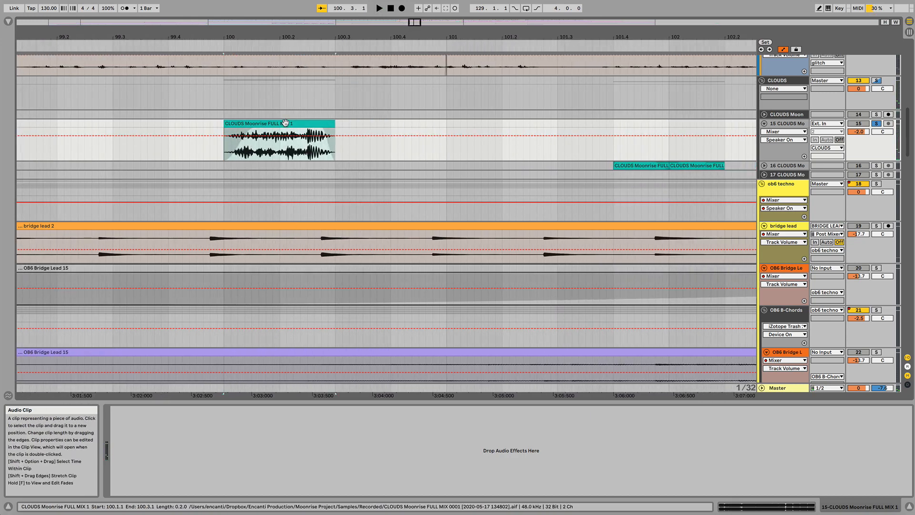
pyautogui.press('Tab')
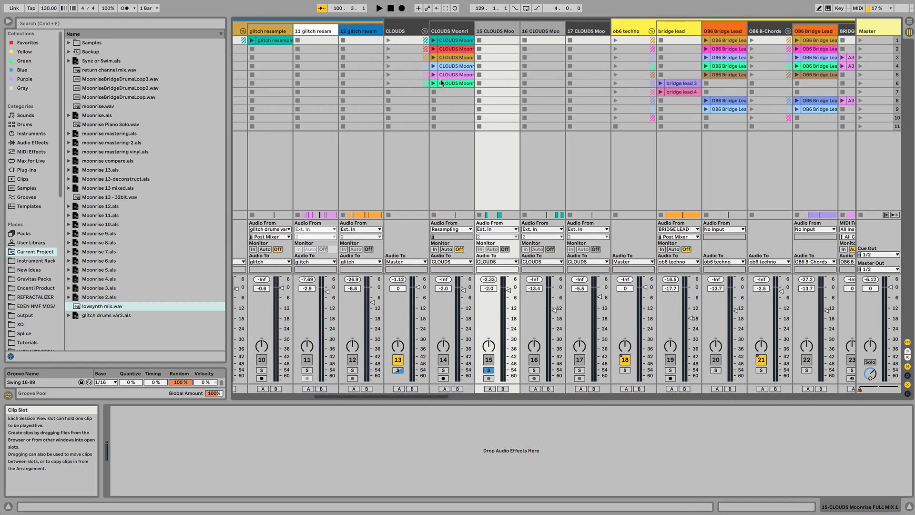
pyautogui.click(462, 84)
pyautogui.click(443, 370)
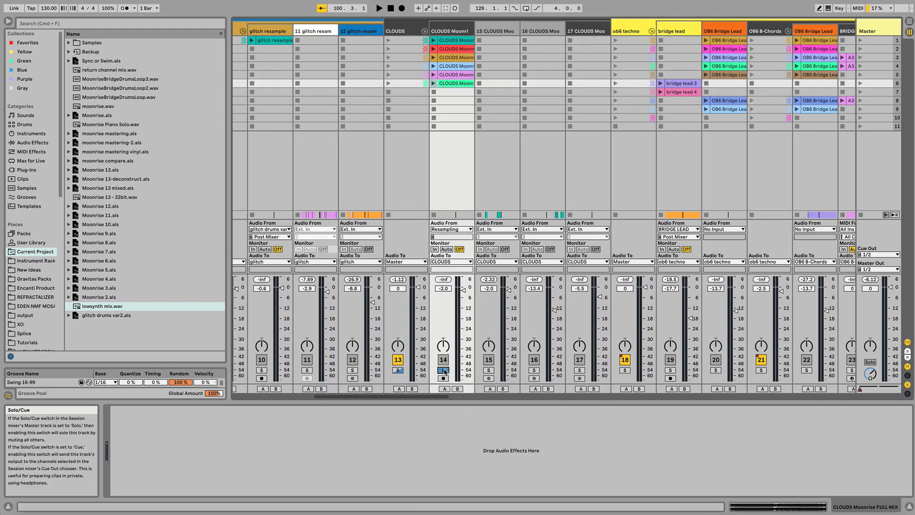
# Open the sixth CLOUDS Moonrise clip's waveform and audition the sixth, fifth and fourth clips on track 14
pyautogui.hotkey('shift', 'Tab')
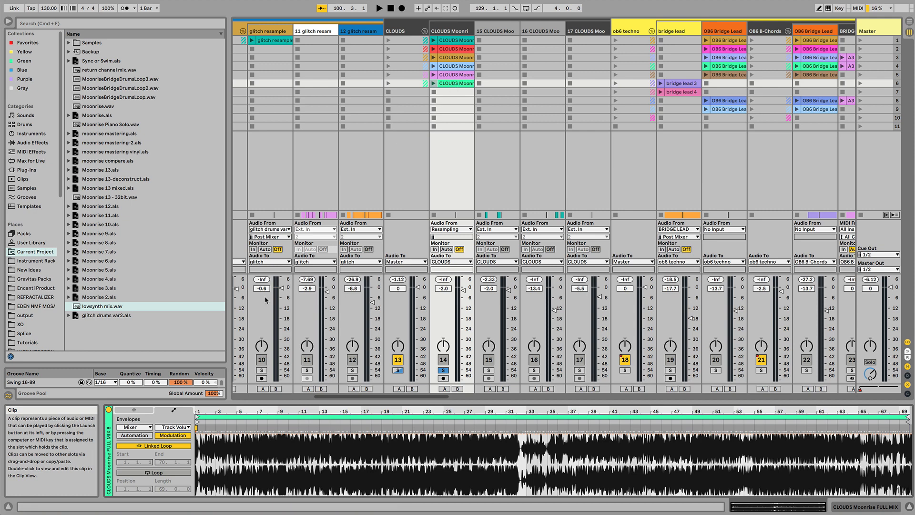
pyautogui.click(434, 84)
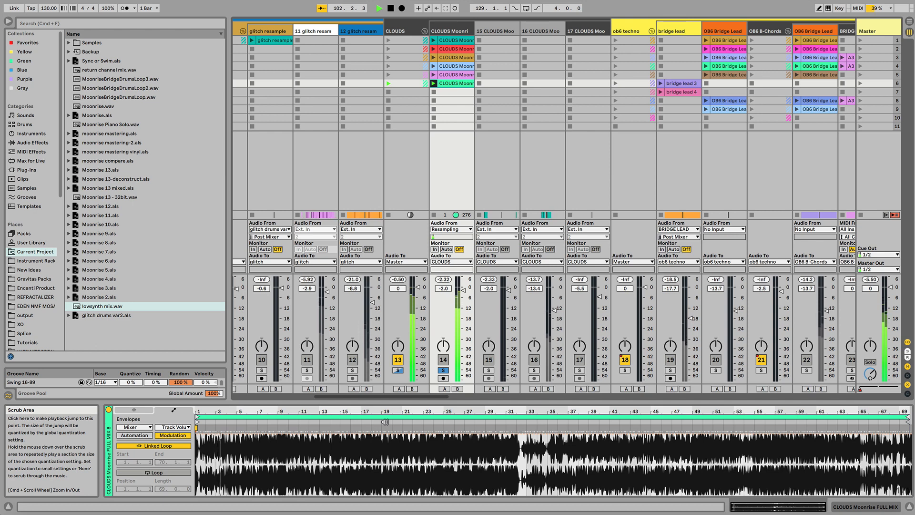
pyautogui.click(385, 422)
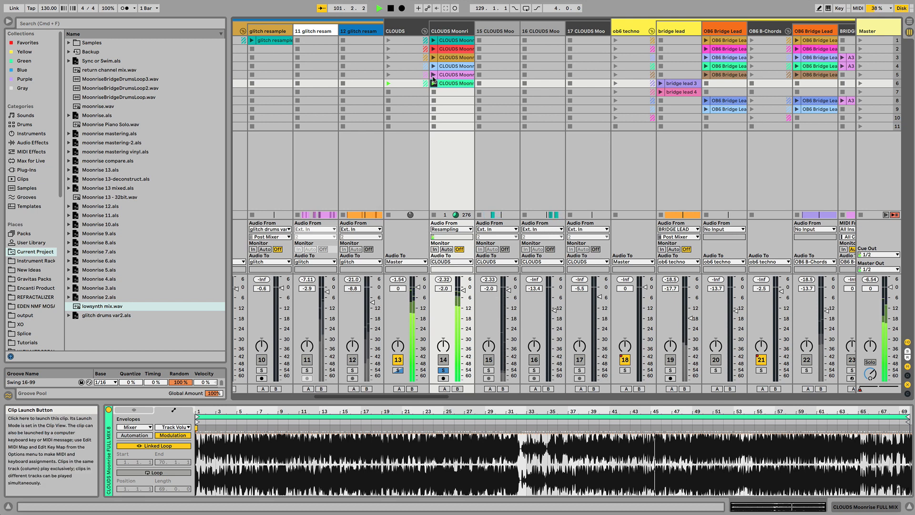
pyautogui.click(433, 76)
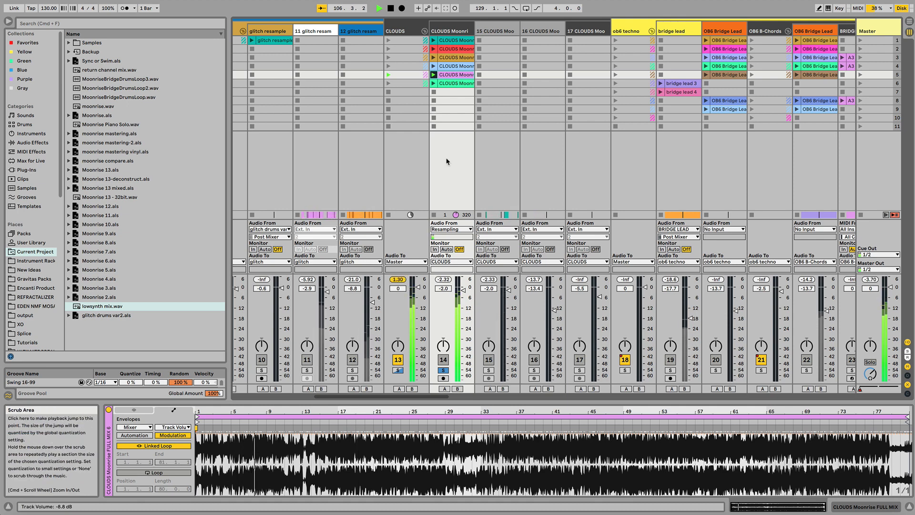
pyautogui.click(433, 66)
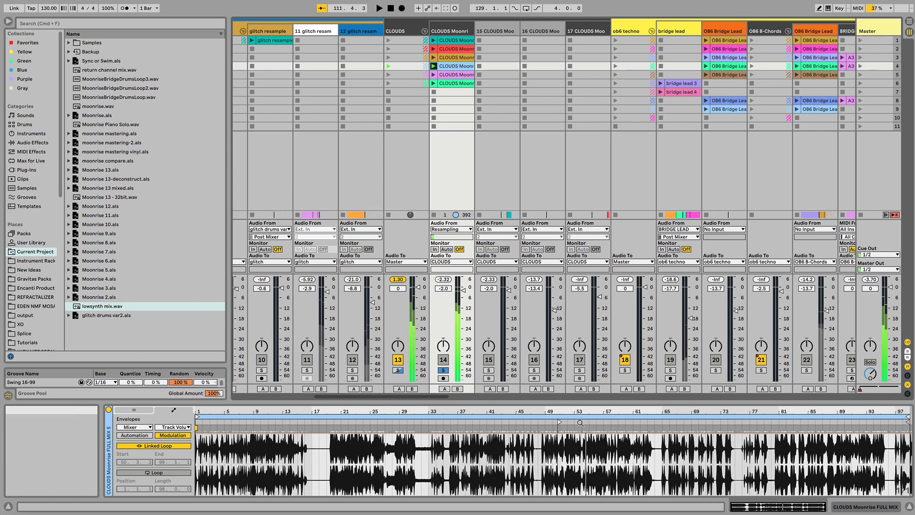
# Examine the fourth CLOUDS Moonrise clip's waveform closely around bar 53
pyautogui.click(583, 448)
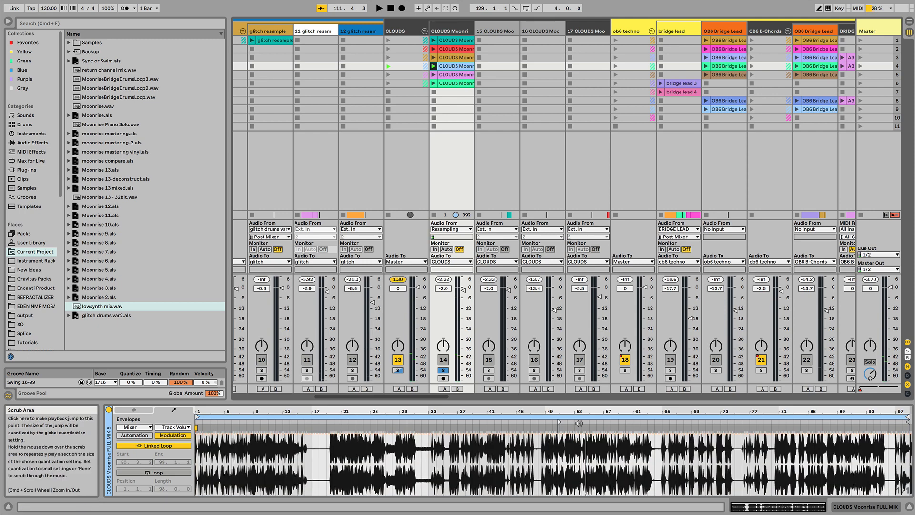
pyautogui.moveTo(581, 414); pyautogui.dragTo(437, 461)
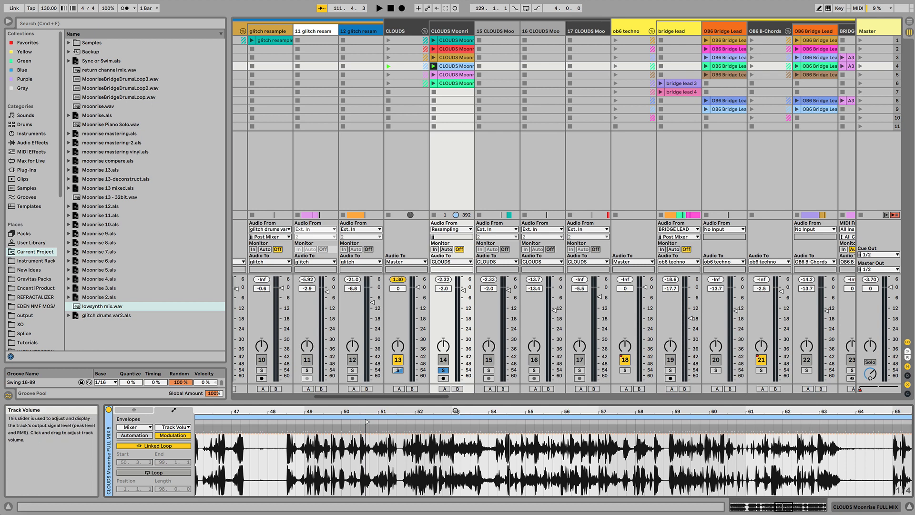
pyautogui.click(403, 451)
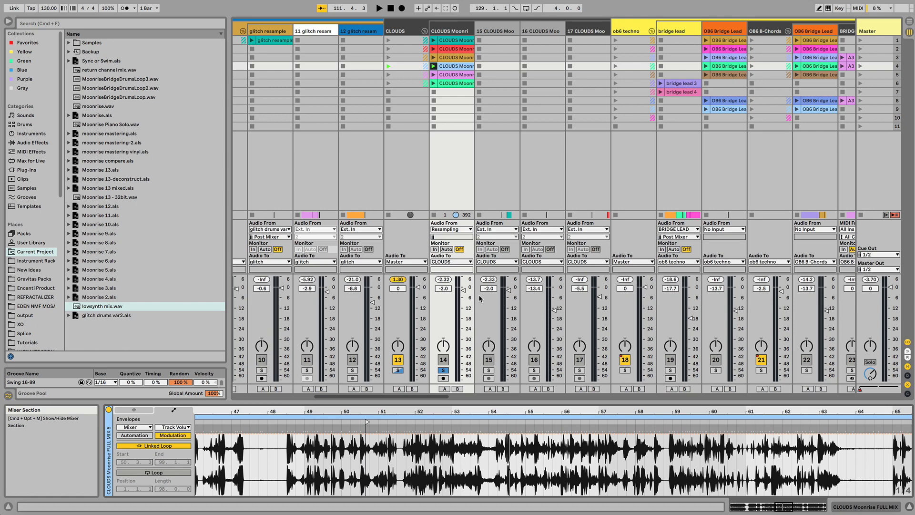
# Return to the Arrangement, restore its playback, and play the CLOUDS clip at 100.1.1 with only track 15 soloed
pyautogui.press('Tab')
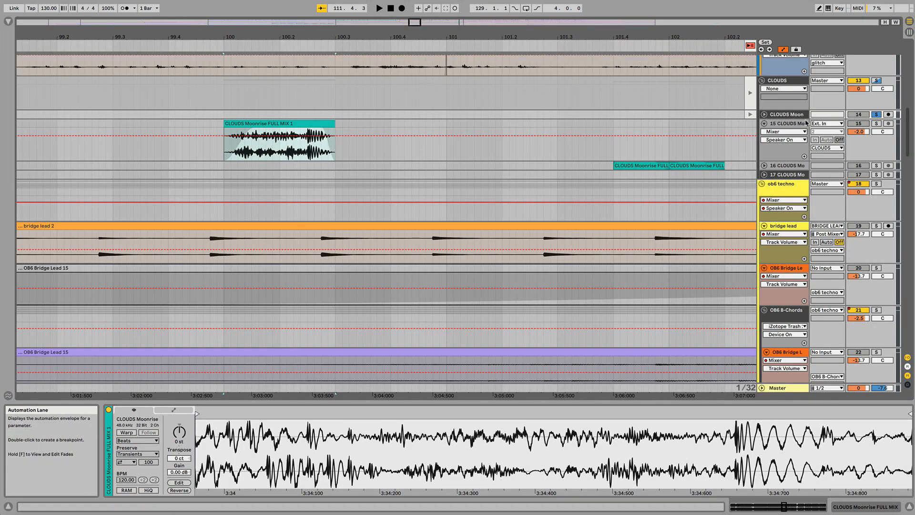
pyautogui.click(750, 45)
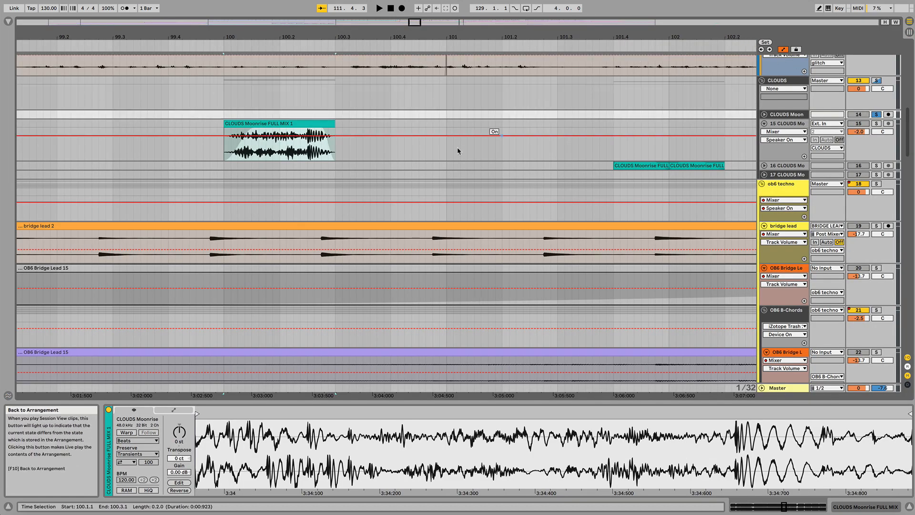
pyautogui.click(877, 124)
pyautogui.press('space')
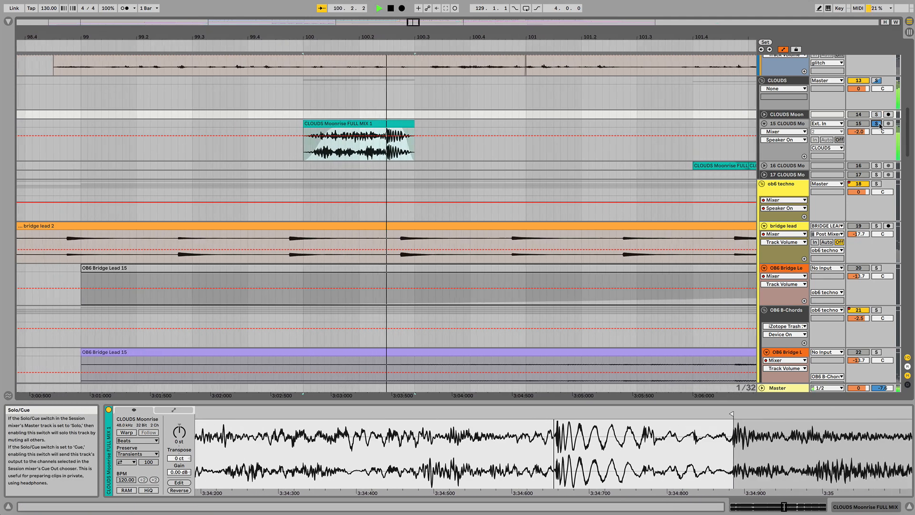
pyautogui.click(876, 124)
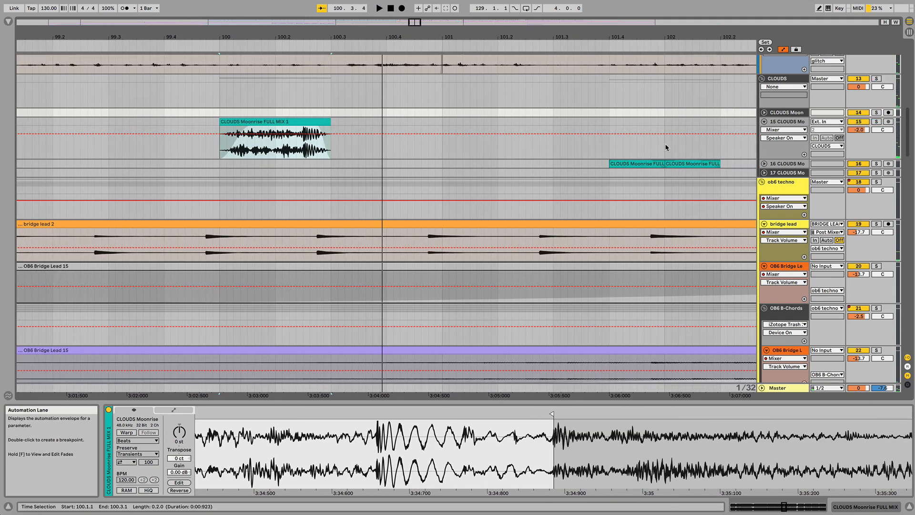
# Play the passage with all tracks and unfold track 16 to examine its CLOUDS Moonrise clips
pyautogui.press('space')
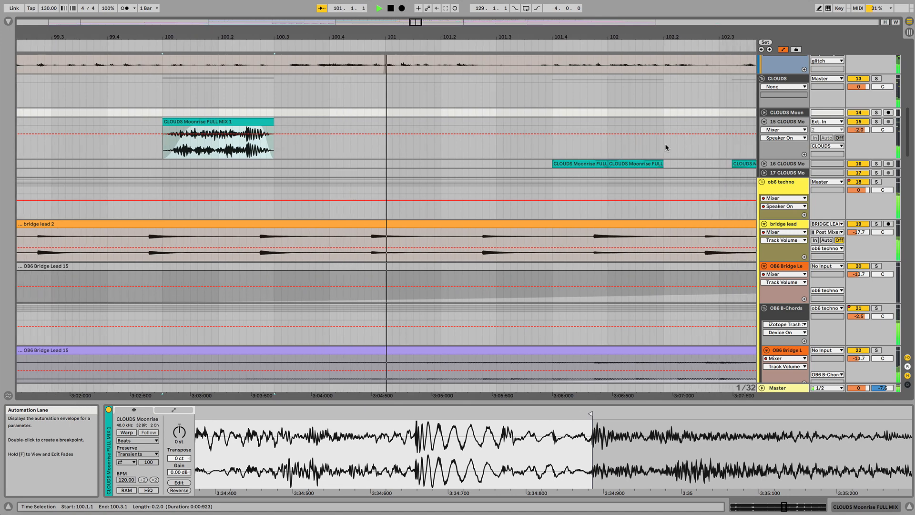
pyautogui.click(764, 163)
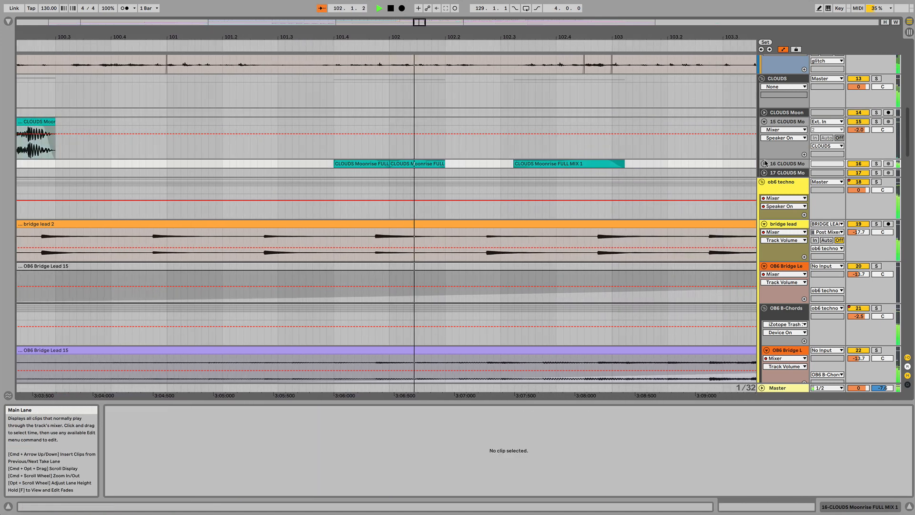
pyautogui.click(765, 164)
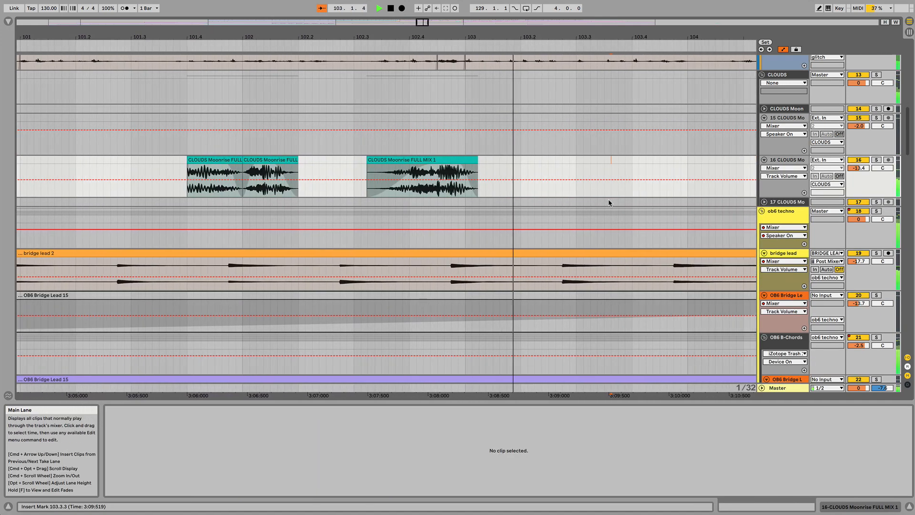
pyautogui.scroll(-5, 609, 202)
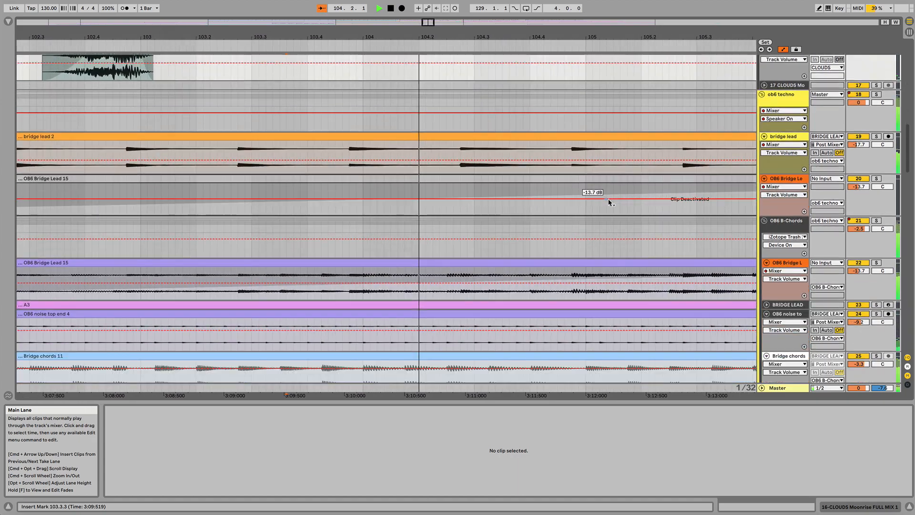
pyautogui.scroll(-5, 608, 203)
pyautogui.scroll(18, 609, 203)
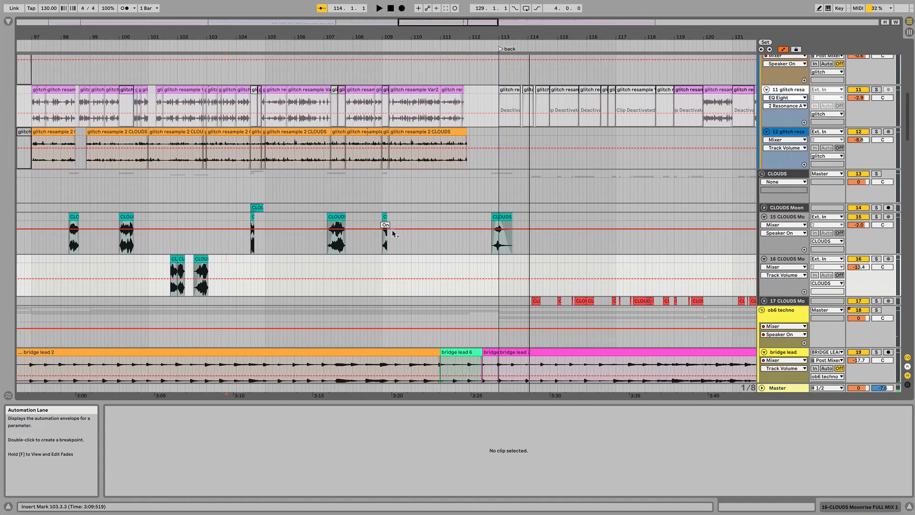
# Solo the Bridge chords track 25 and play the Bridge chords 11 clip from 97.1.1
pyautogui.scroll(-15, 392, 230)
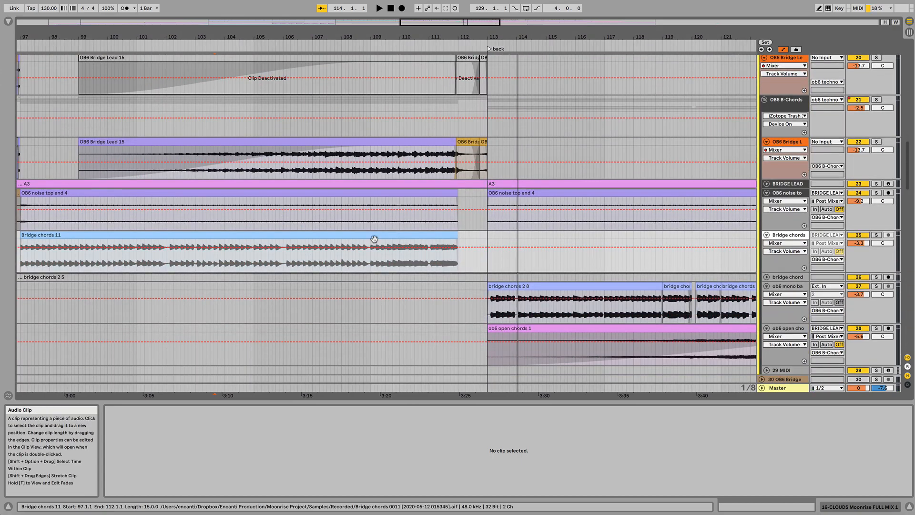
pyautogui.scroll(-2, 374, 254)
pyautogui.hscroll(-4, 375, 254)
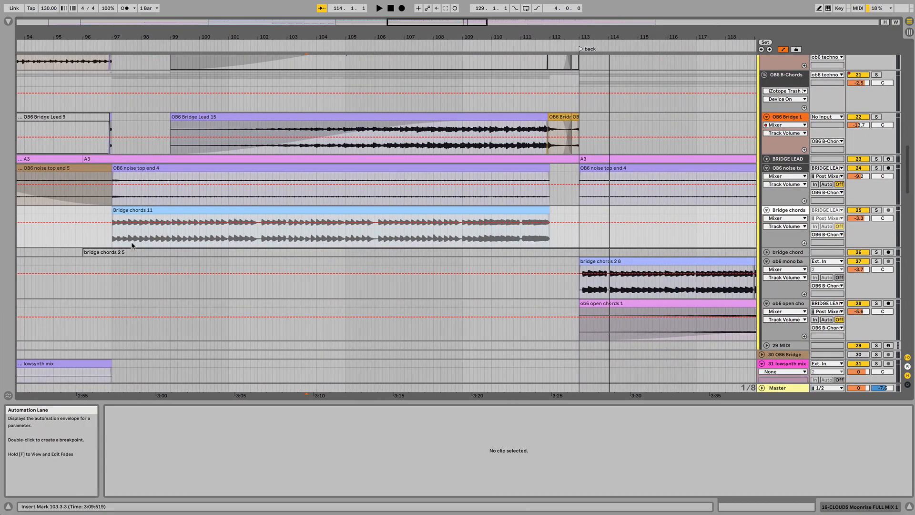
pyautogui.click(113, 242)
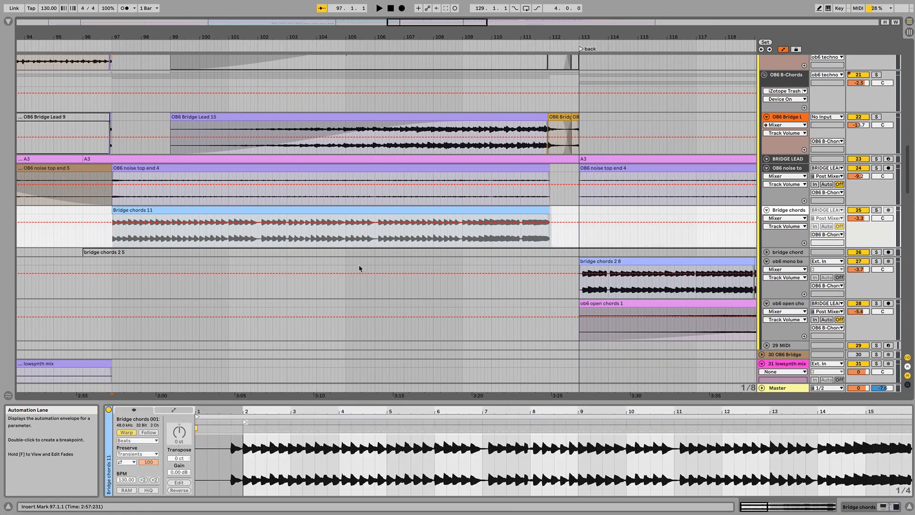
pyautogui.click(876, 210)
pyautogui.press('space')
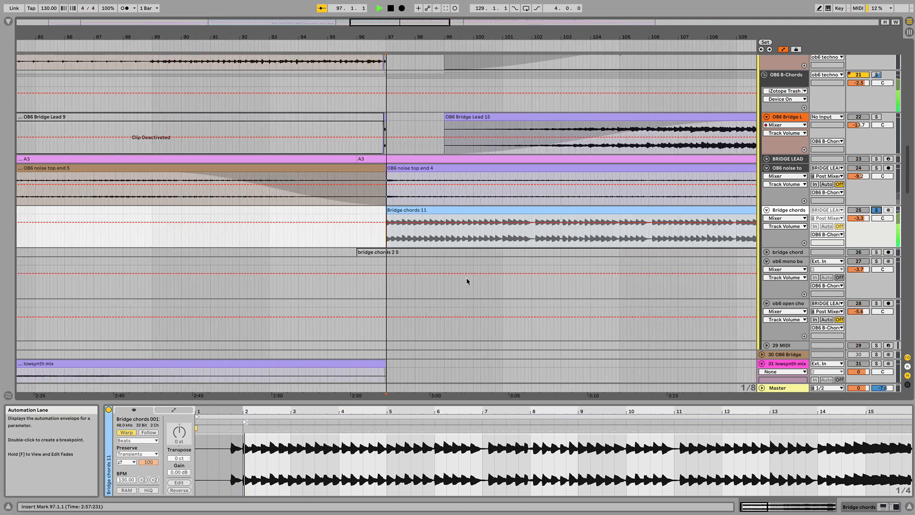
pyautogui.hscroll(8, 580, 270)
pyautogui.scroll(-1, 580, 270)
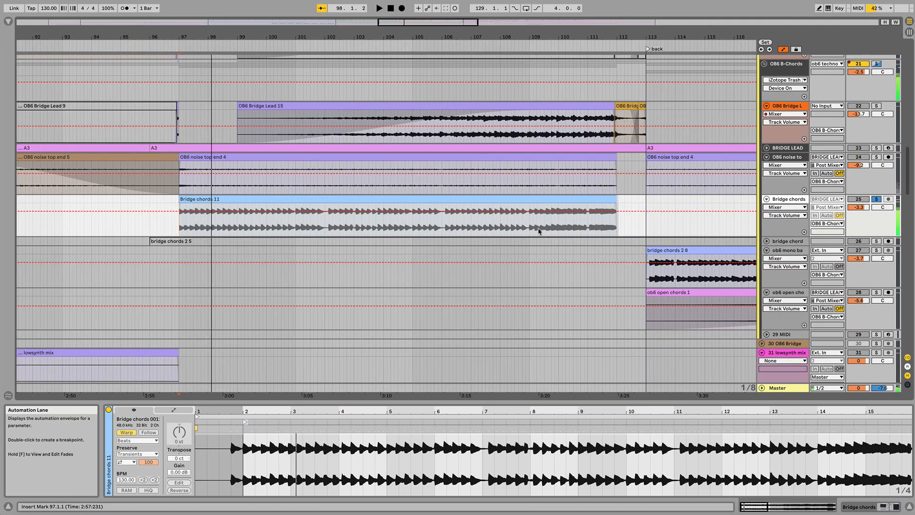
# Audition the bridge ending from 109.2.1, with the solo moved to the OB6 Bridge Lead track 22
pyautogui.click(537, 229)
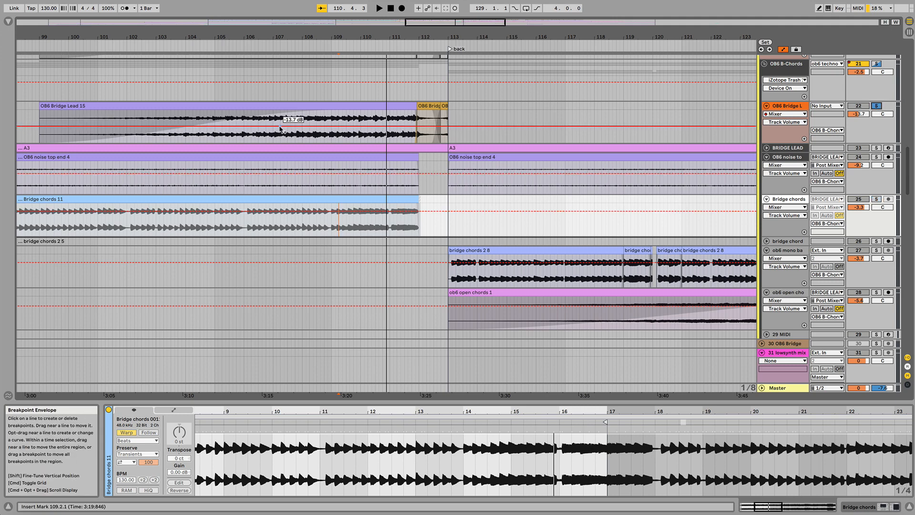
pyautogui.press('space')
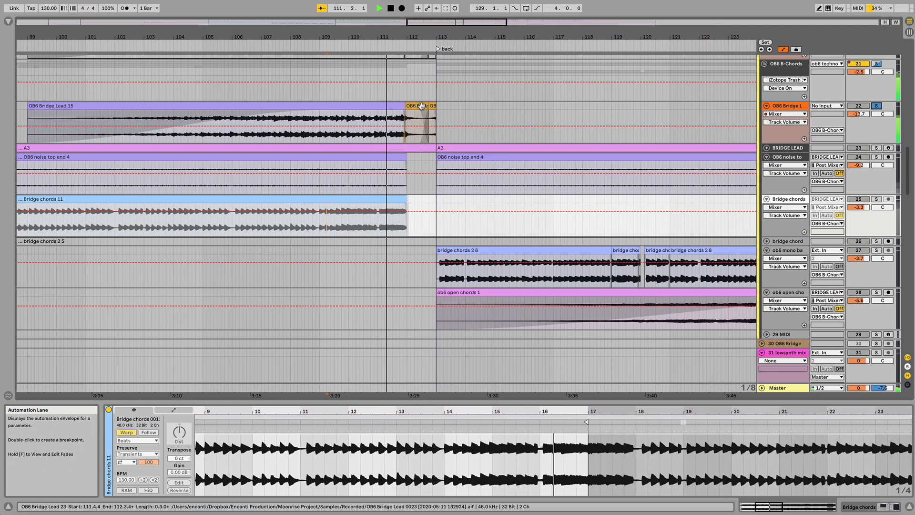
pyautogui.press('space')
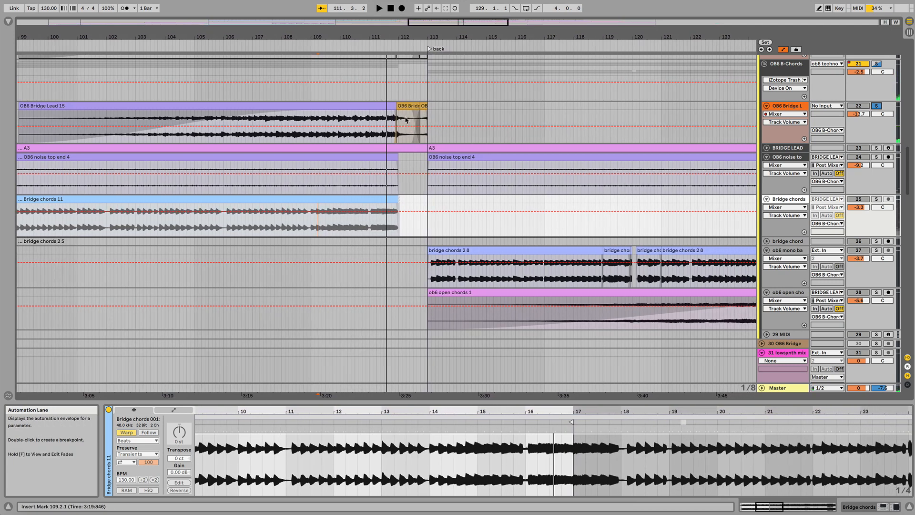
pyautogui.press('space')
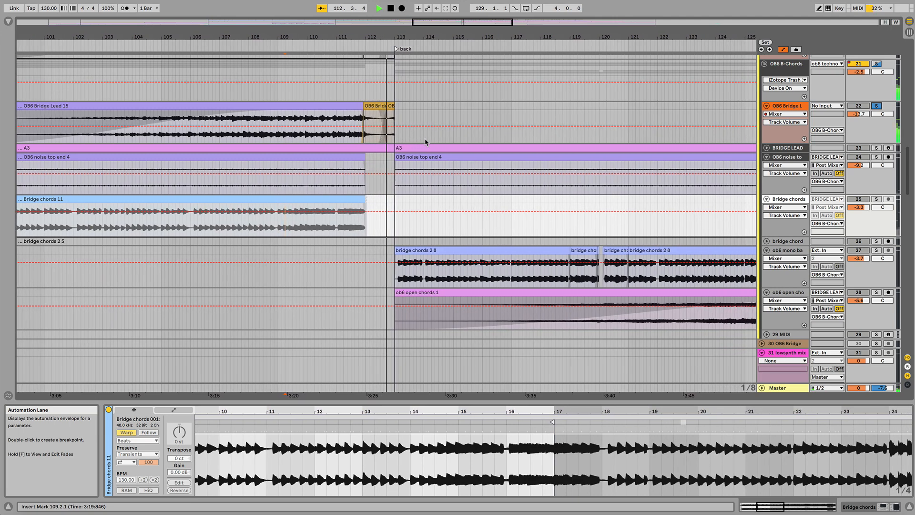
pyautogui.press('space')
# Add the bridge lead track 19 to the solo and play from 111.4.3 past the back marker
pyautogui.scroll(5, 382, 103)
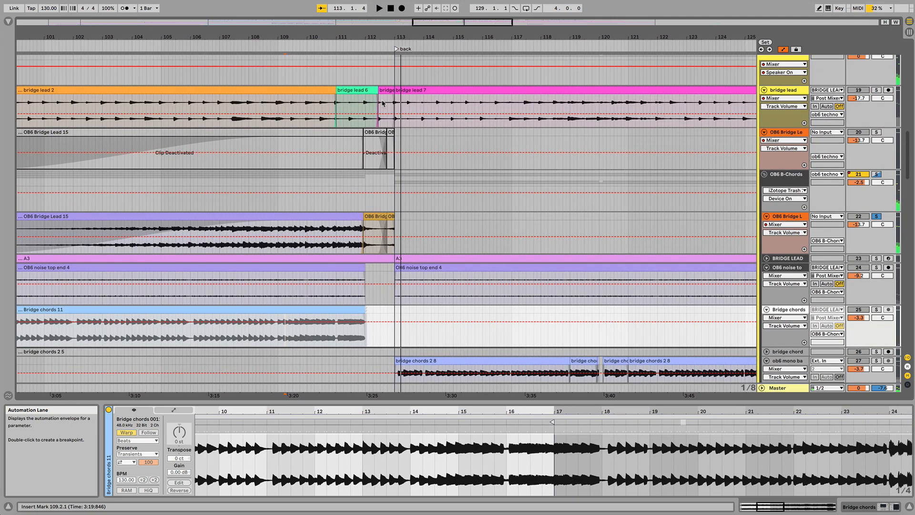
pyautogui.click(362, 155)
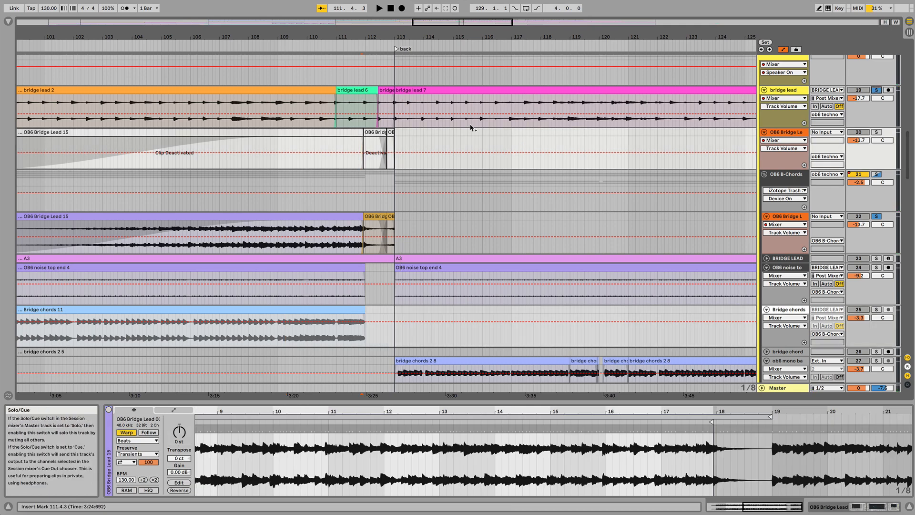
pyautogui.press('space')
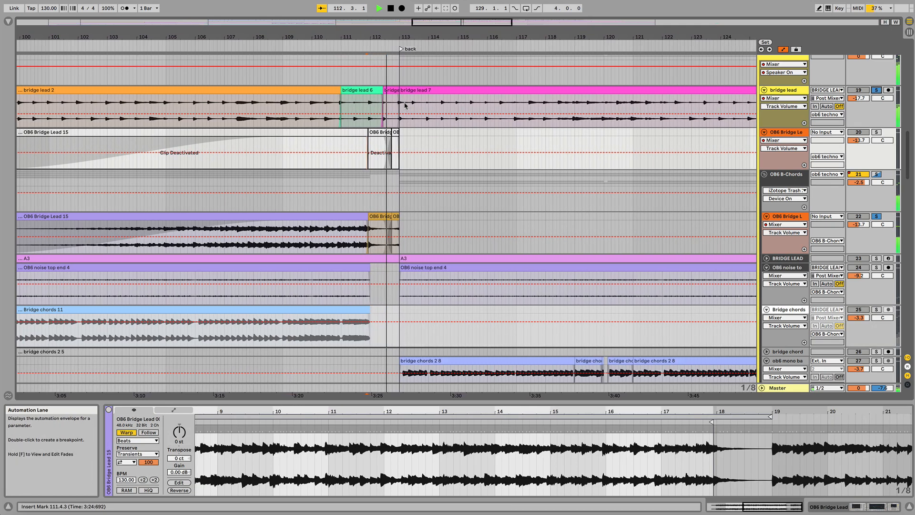
pyautogui.press('space')
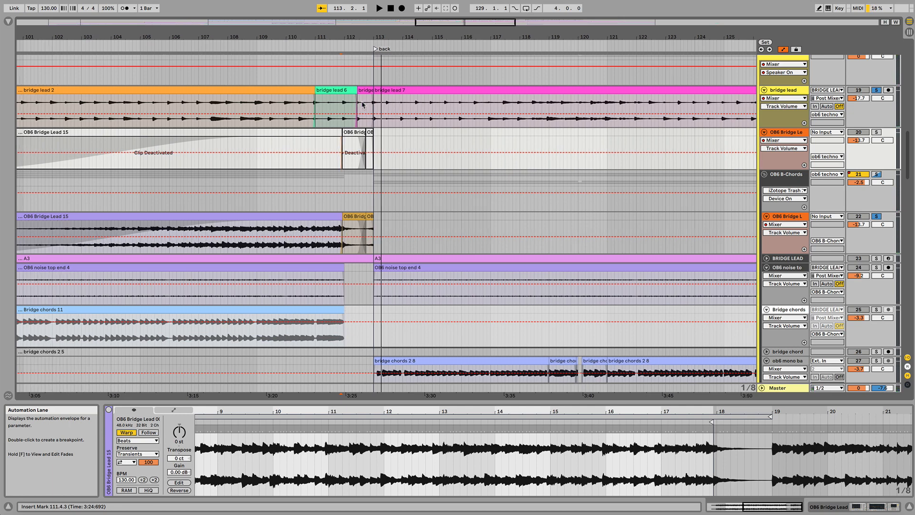
# Select the bridge lead section from 111.4.3 to 113.1.1 on track 19
pyautogui.hscroll(1, 363, 104)
pyautogui.scroll(-1, 362, 104)
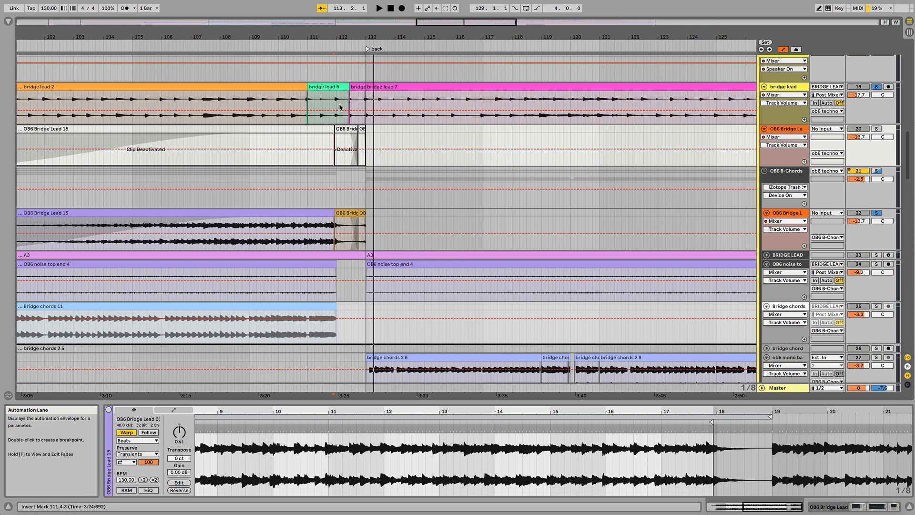
pyautogui.moveTo(333, 103); pyautogui.dragTo(366, 105)
pyautogui.hscroll(2, 355, 103)
pyautogui.scroll(1, 355, 102)
pyautogui.hscroll(1, 355, 102)
pyautogui.scroll(-1, 355, 102)
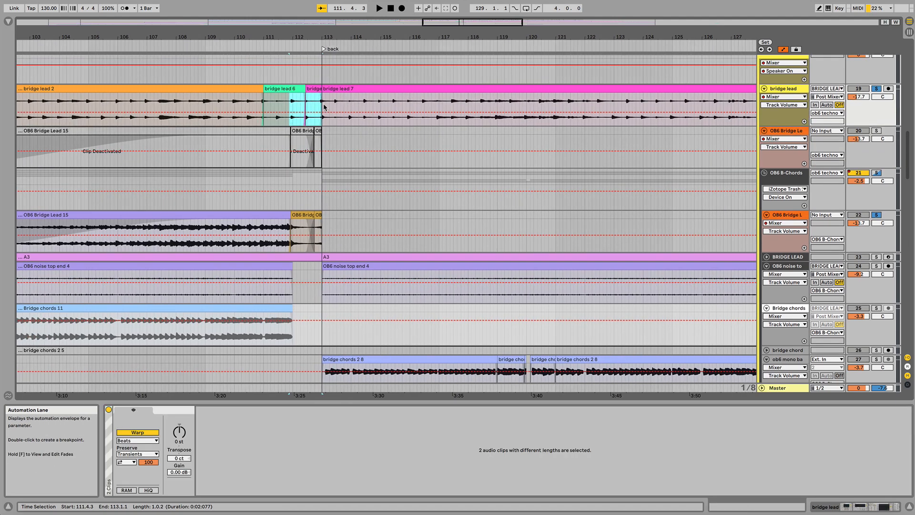
# Set the insert mark at 113.1.1, clear the solos, and examine the tracks following the back marker
pyautogui.click(324, 107)
pyautogui.hscroll(4, 324, 107)
pyautogui.scroll(-1, 324, 108)
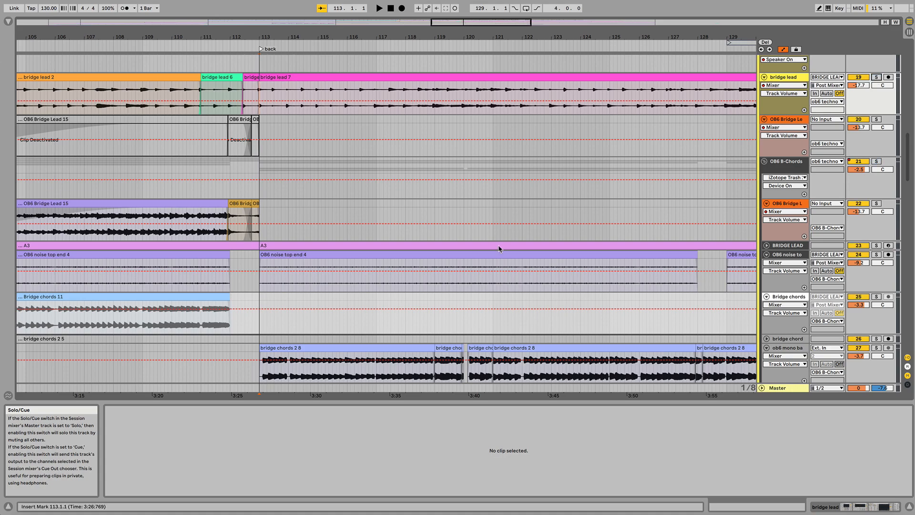
pyautogui.scroll(-3, 366, 253)
pyautogui.hscroll(1, 367, 253)
pyautogui.scroll(-6, 366, 253)
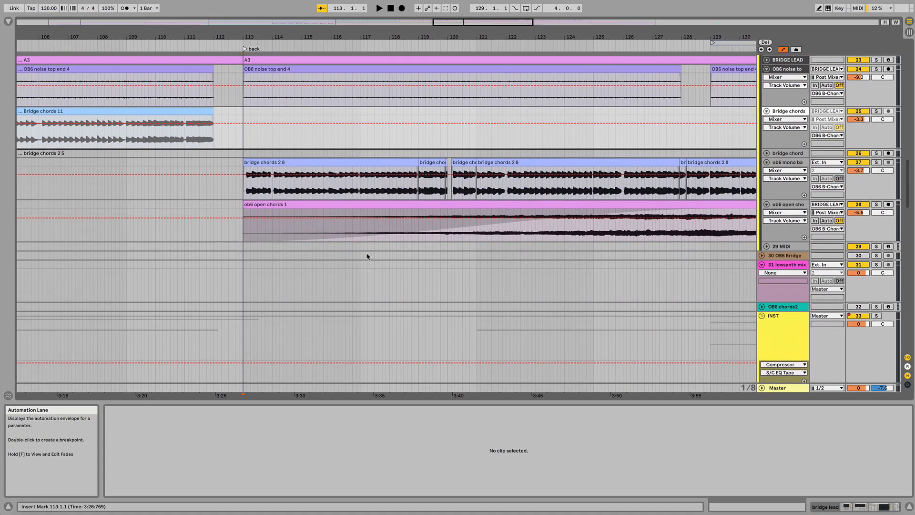
pyautogui.hscroll(1, 367, 256)
pyautogui.scroll(8, 367, 257)
pyautogui.hscroll(-1, 367, 257)
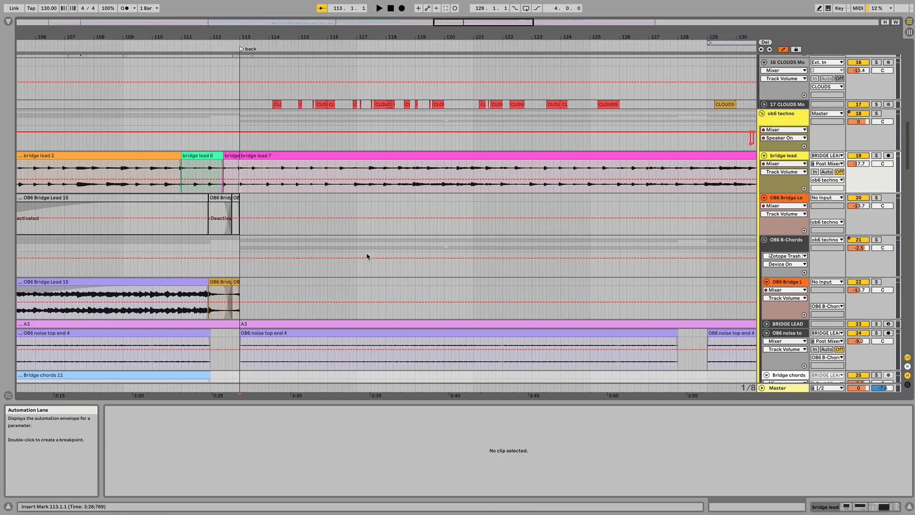
# Unfold CLOUDS track 17 and play the arrangement from 114.1.1 at its first fills following the back marker
pyautogui.scroll(2, 367, 257)
pyautogui.hscroll(-1, 367, 257)
pyautogui.click(764, 154)
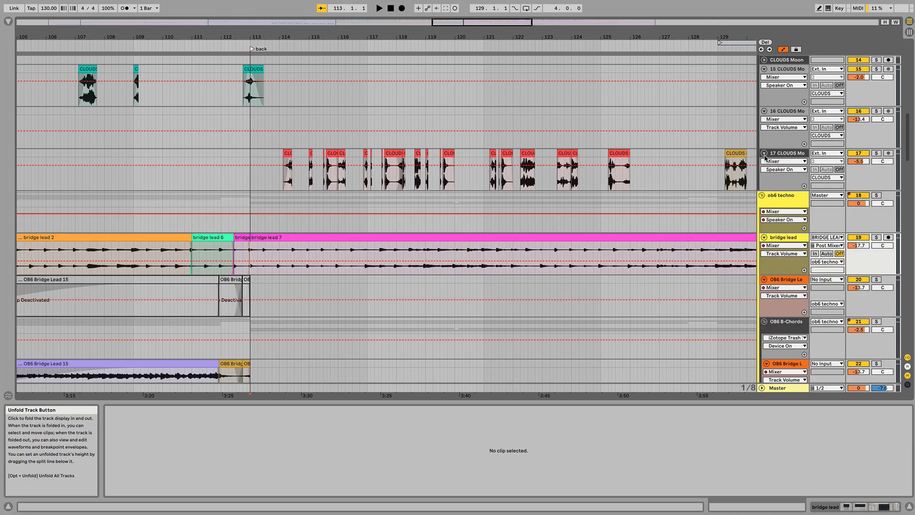
pyautogui.click(279, 176)
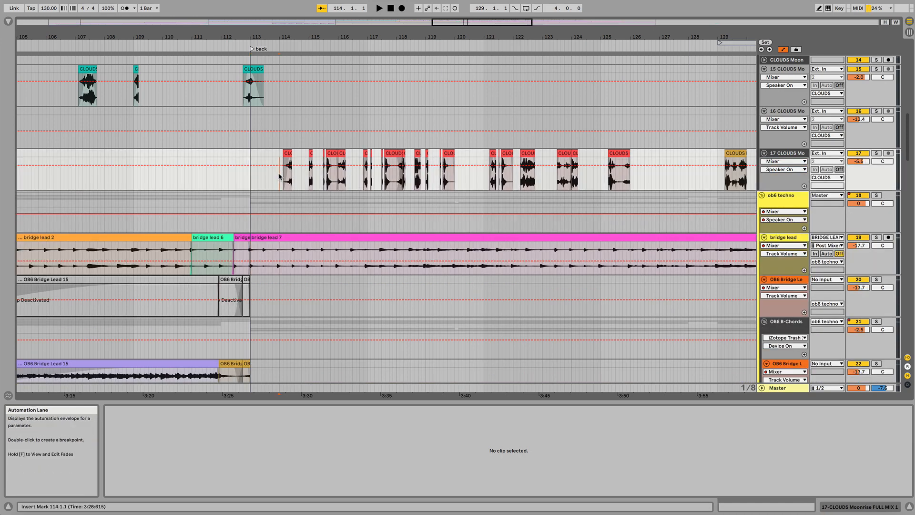
pyautogui.press('space')
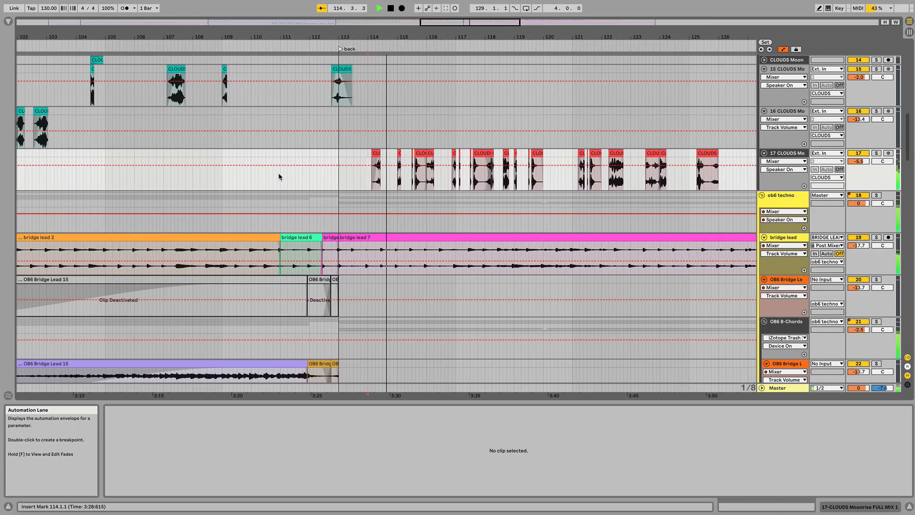
pyautogui.scroll(-1, 333, 185)
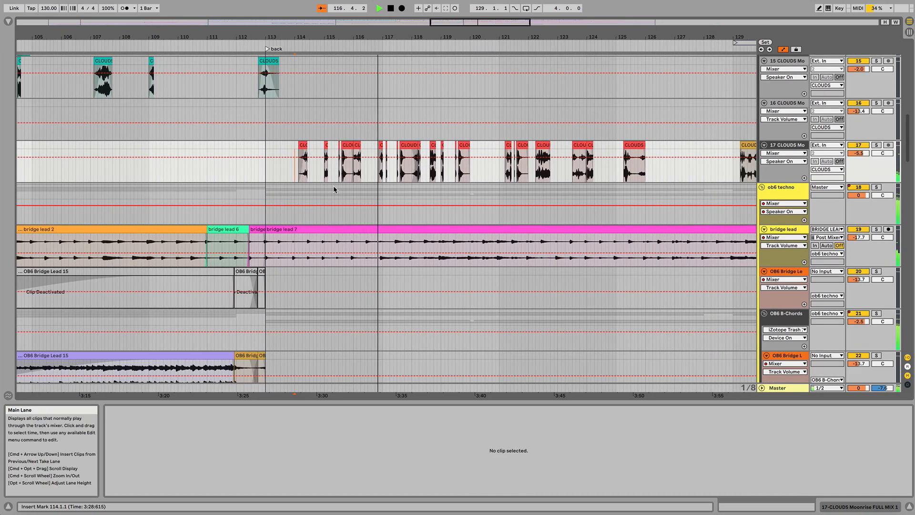
pyautogui.scroll(-2, 334, 189)
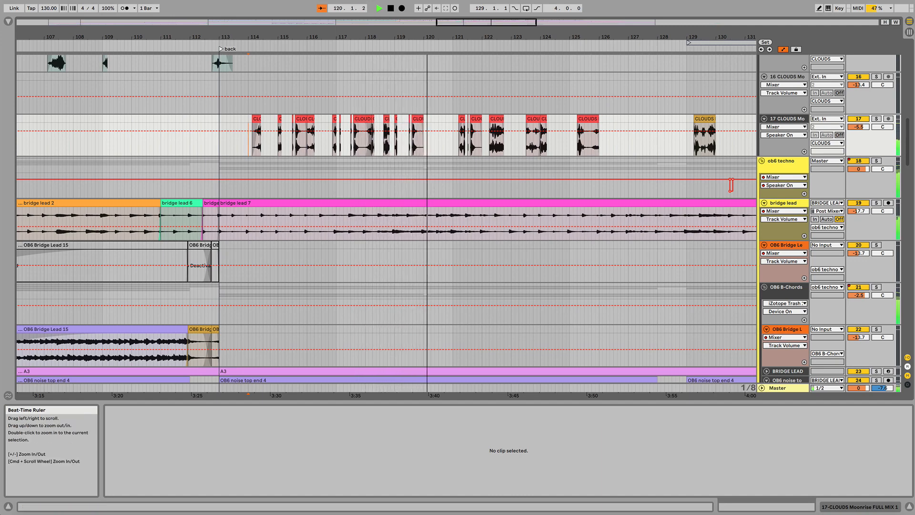
# Solo CLOUDS track 17 and audition its fills from the clip at 116.4.3
pyautogui.moveTo(356, 36); pyautogui.dragTo(322, 116)
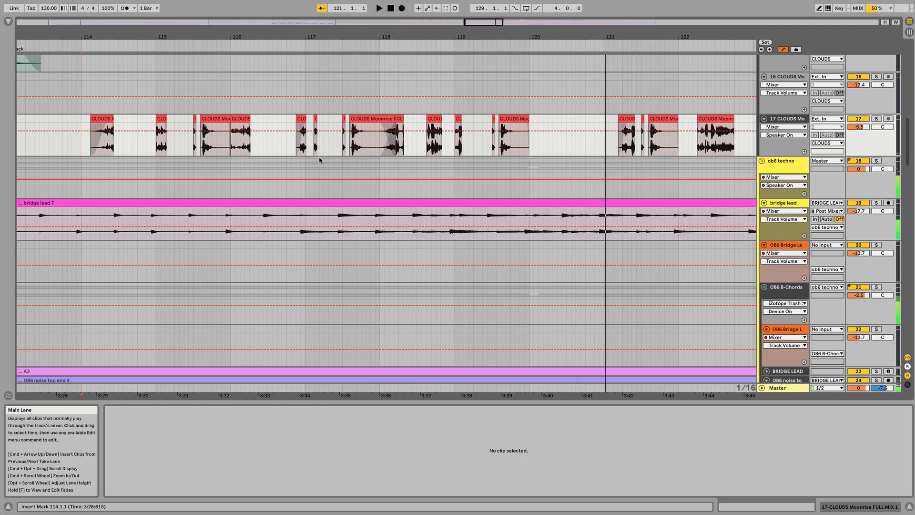
pyautogui.click(299, 146)
pyautogui.press('space')
pyautogui.click(876, 118)
pyautogui.press('space')
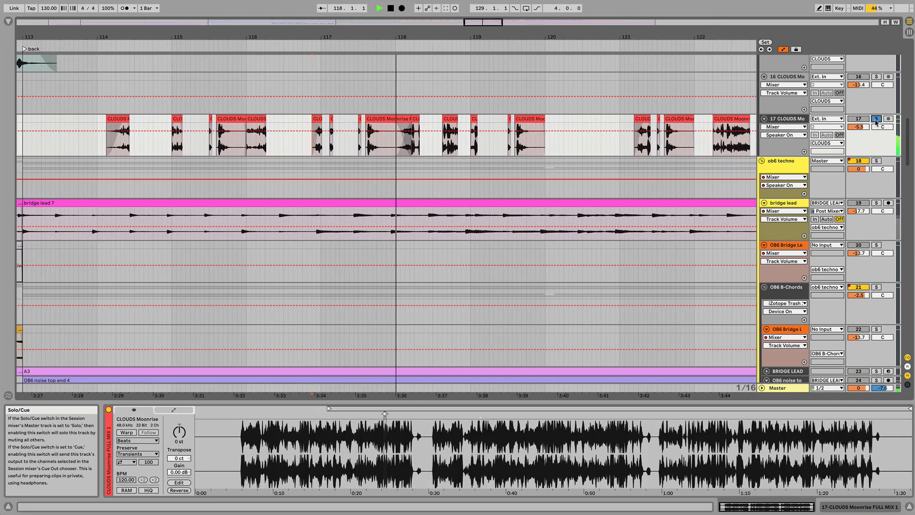
pyautogui.scroll(3, 533, 221)
pyautogui.press('space')
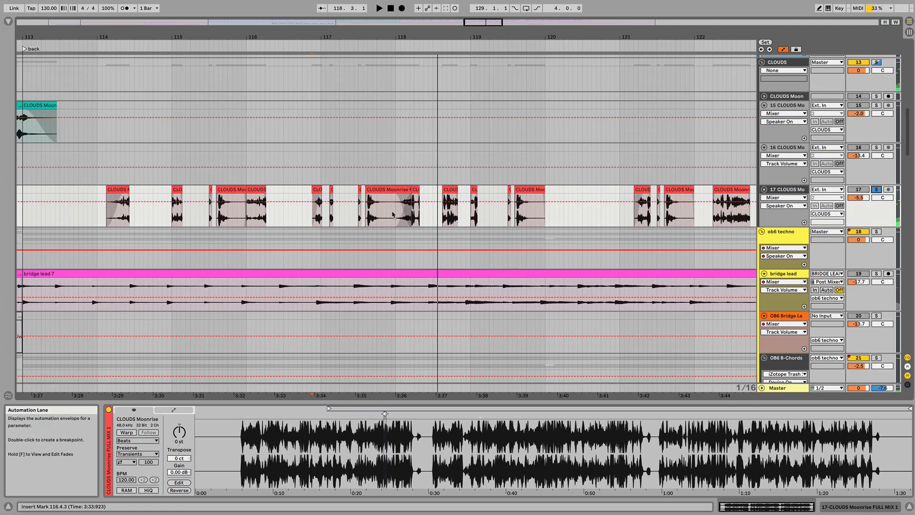
# Add the drums group to the CLOUDS solo and play both together from 117.1.1
pyautogui.click(392, 214)
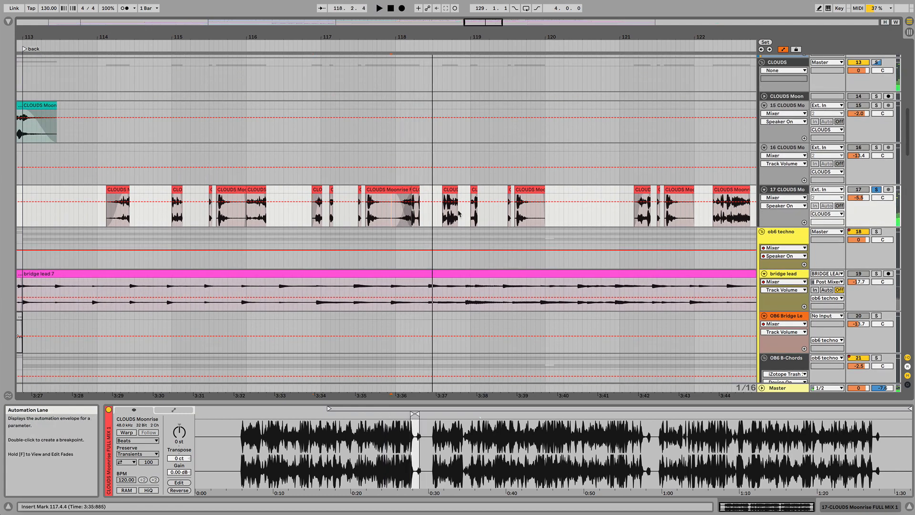
pyautogui.scroll(2, 458, 214)
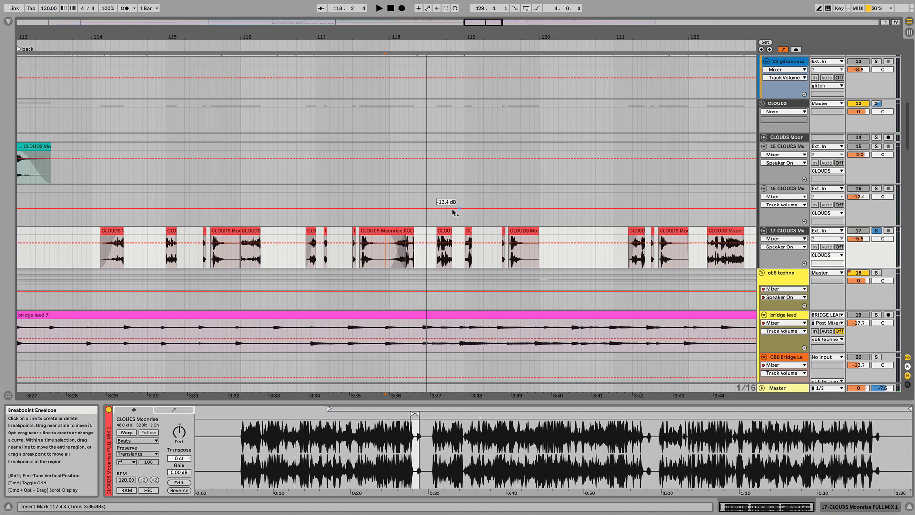
pyautogui.scroll(10, 412, 198)
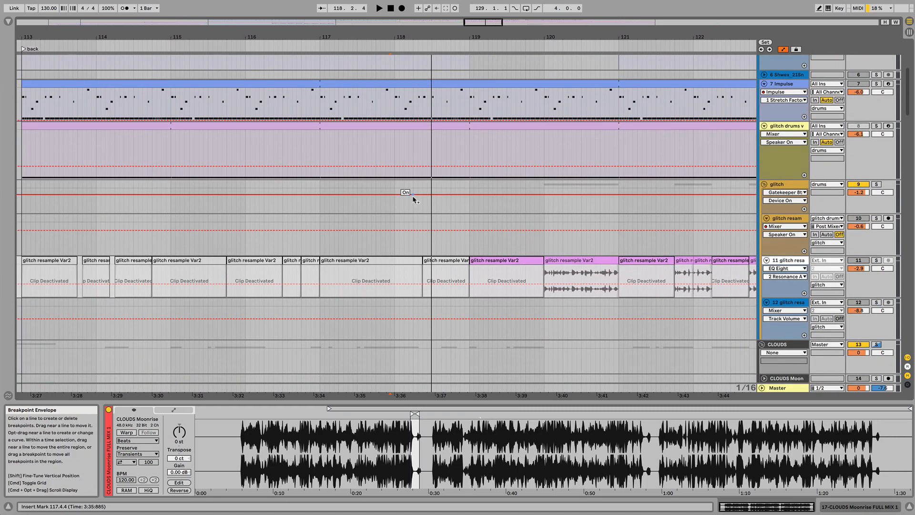
pyautogui.scroll(5, 412, 199)
pyautogui.scroll(3, 413, 197)
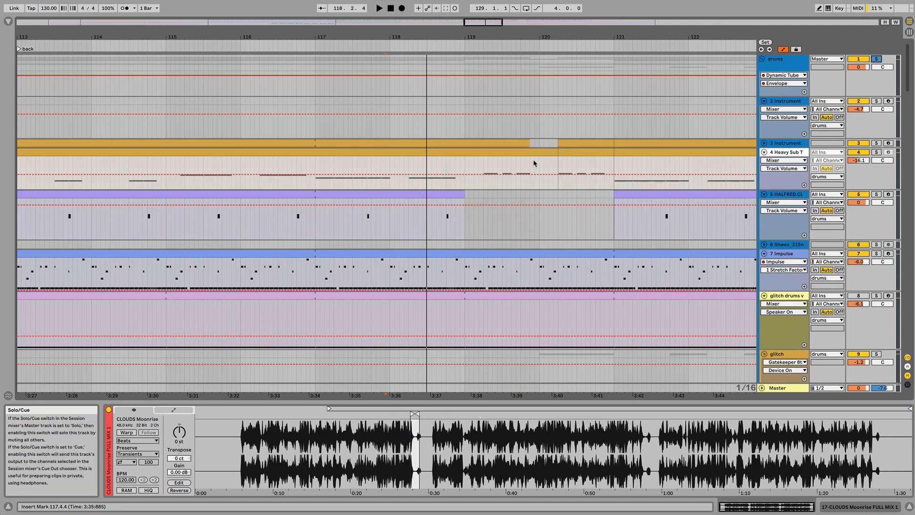
pyautogui.click(315, 128)
pyautogui.press('space')
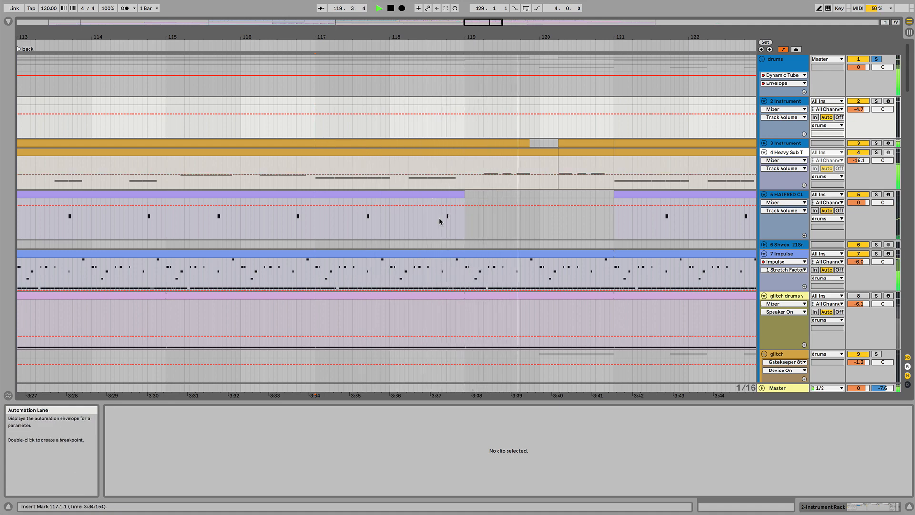
pyautogui.hscroll(1, 440, 222)
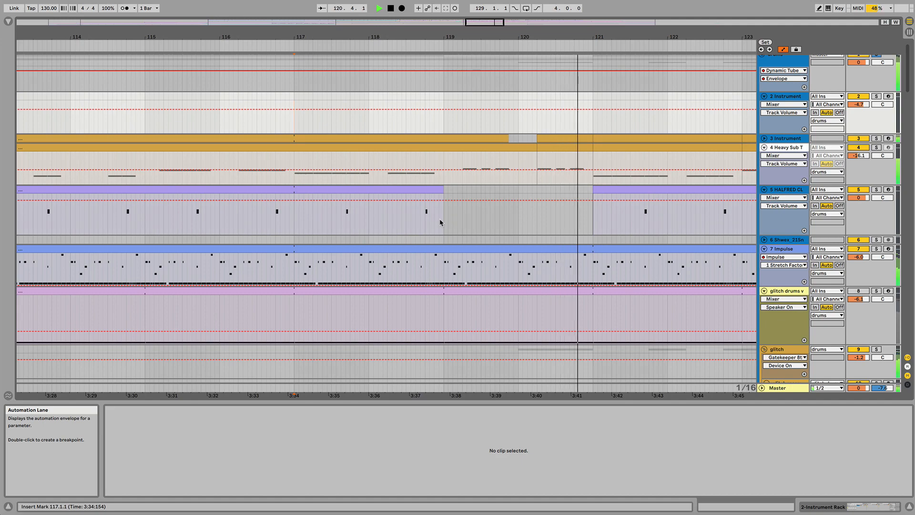
# Inspect the glitch resample clips on track 11, set the insert mark at 119.3.2, and clear the solos
pyautogui.scroll(-10, 440, 226)
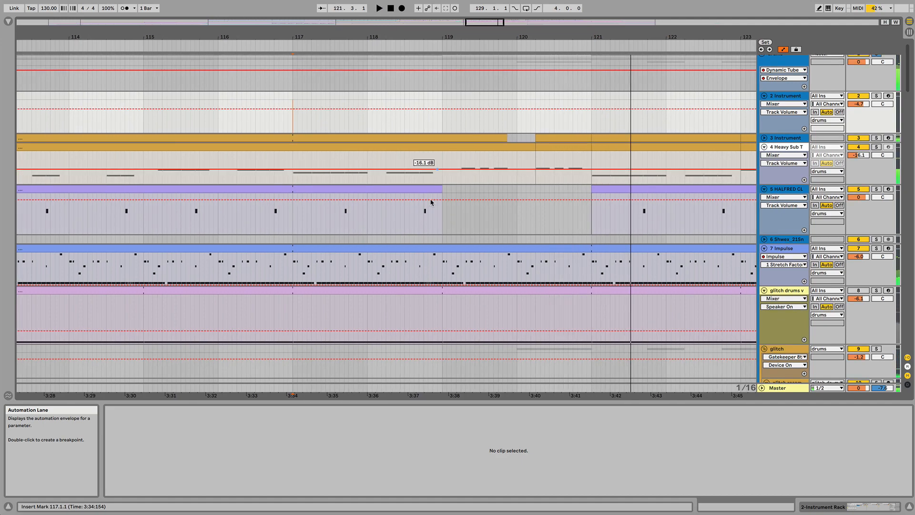
pyautogui.hscroll(3, 480, 222)
pyautogui.scroll(-4, 480, 222)
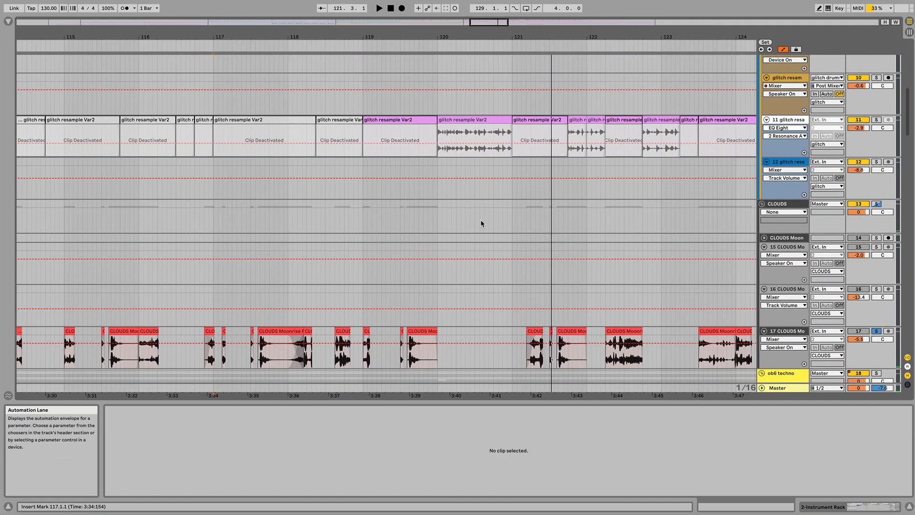
pyautogui.scroll(3, 480, 222)
pyautogui.scroll(-3, 480, 221)
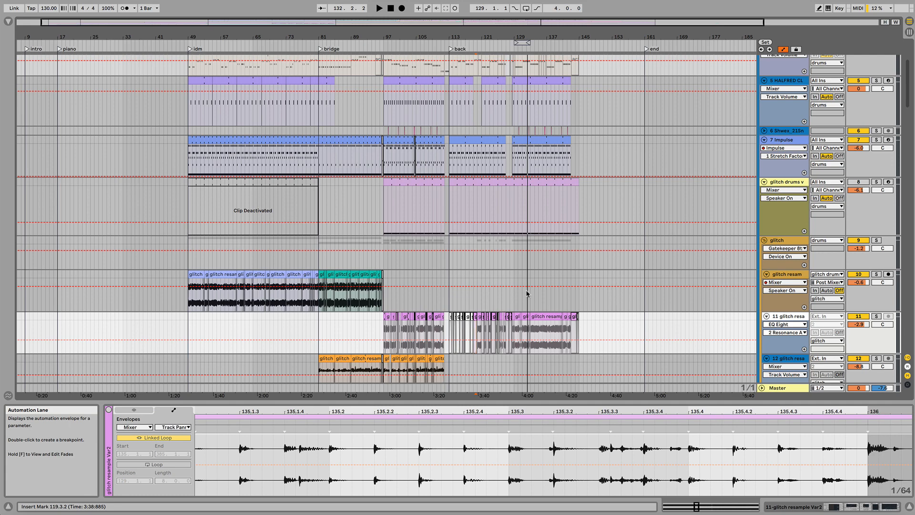
# Review the drum, glitch, CLOUDS, bridge and piano tracks across the full arrangement
pyautogui.scroll(3, 528, 286)
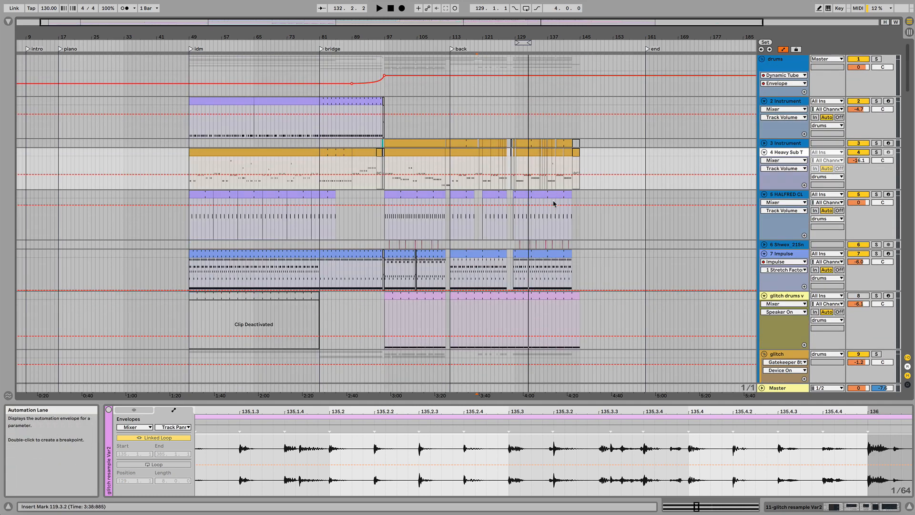
pyautogui.scroll(-20, 554, 204)
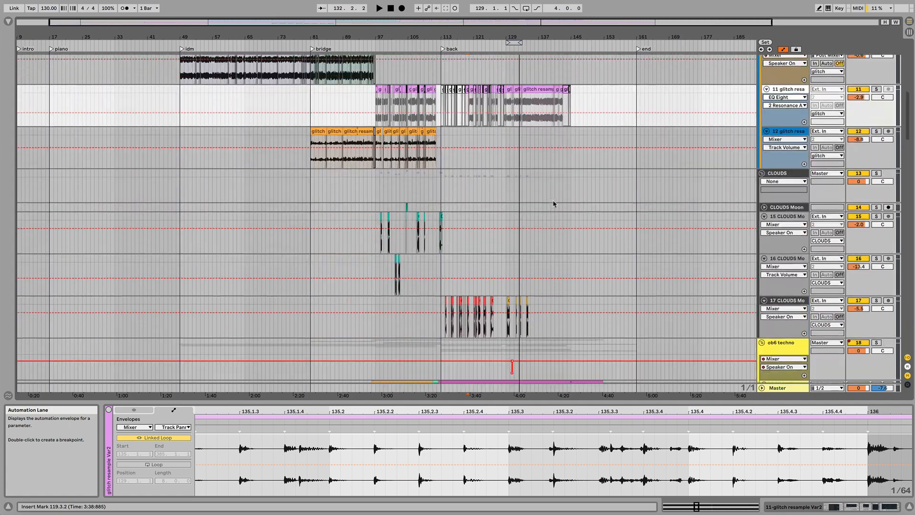
pyautogui.scroll(-10, 553, 203)
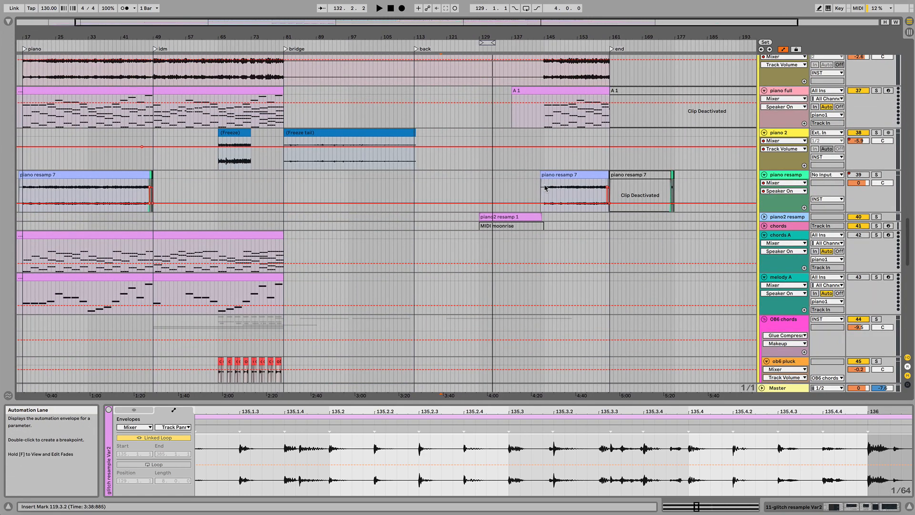
pyautogui.scroll(20, 545, 188)
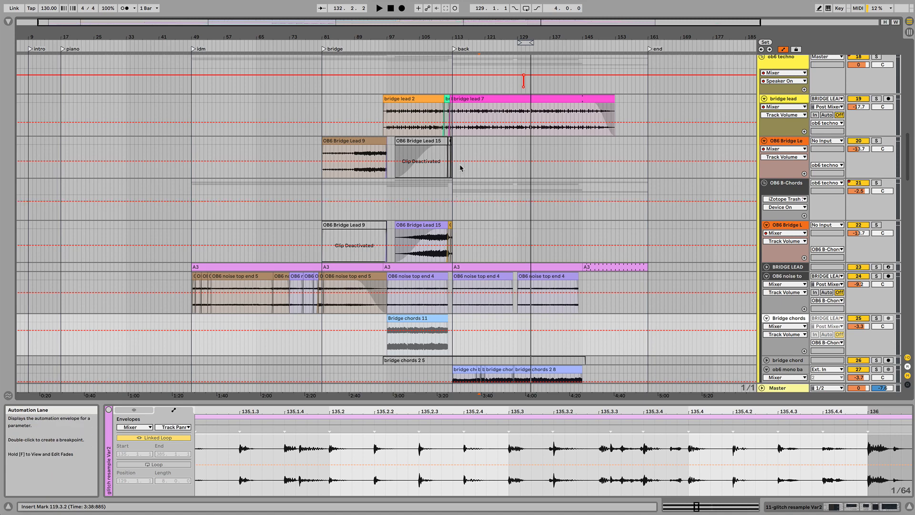
pyautogui.scroll(15, 460, 167)
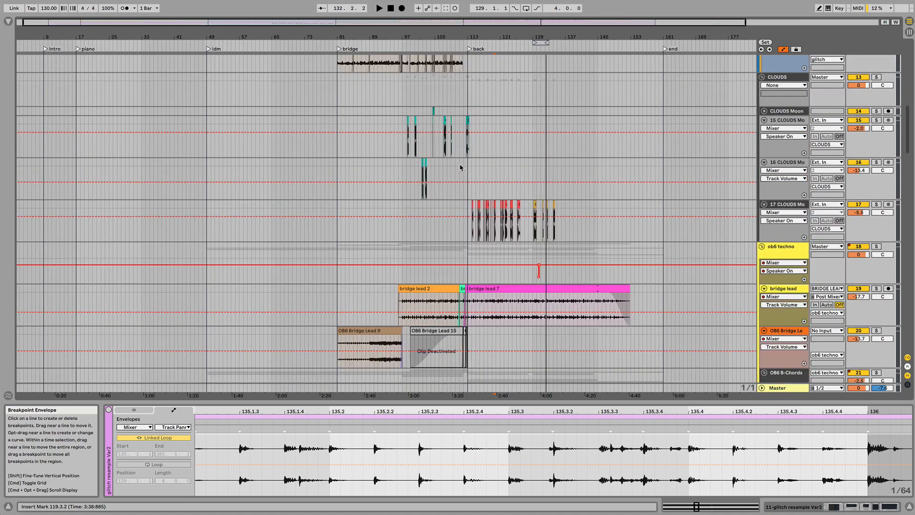
pyautogui.scroll(10, 460, 167)
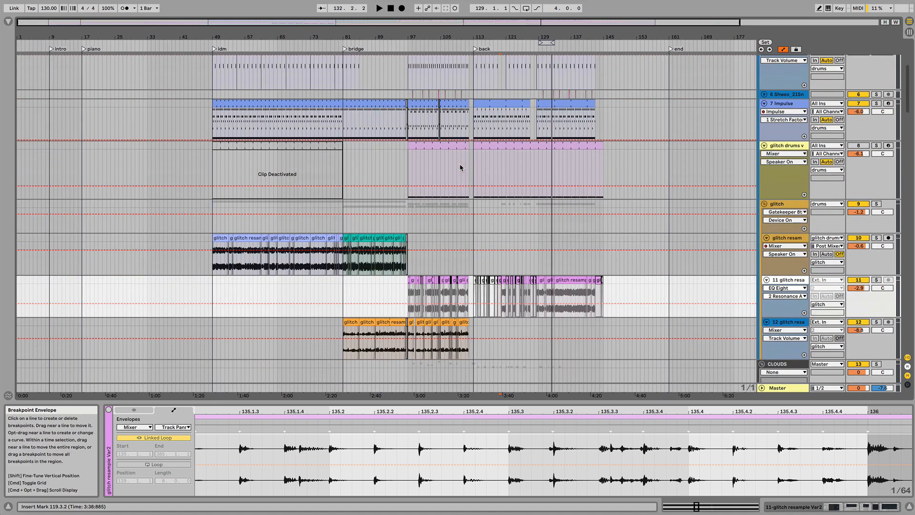
pyautogui.scroll(6, 460, 164)
# Set the insert mark at 113.1.1 on glitch drums track 8 and examine the track's device chain
pyautogui.click(473, 173)
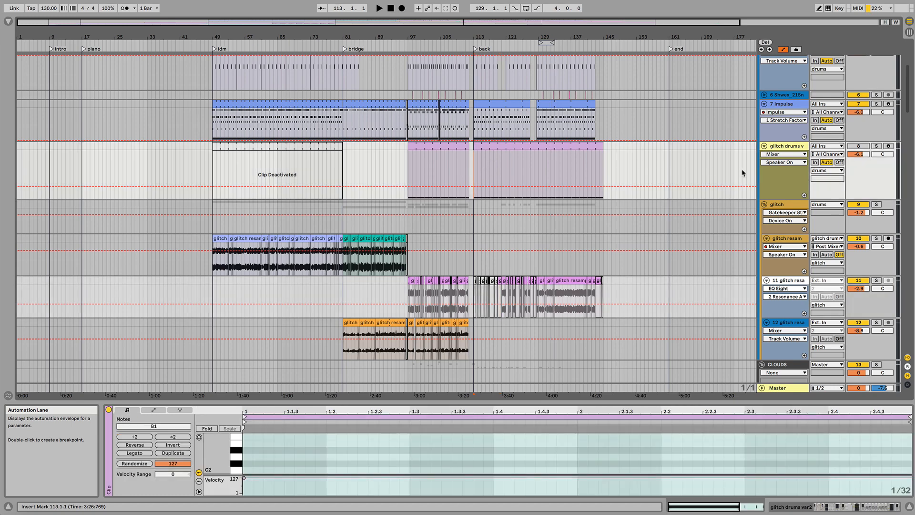
pyautogui.moveTo(483, 37); pyautogui.dragTo(482, 115)
pyautogui.scroll(-2, 288, 328)
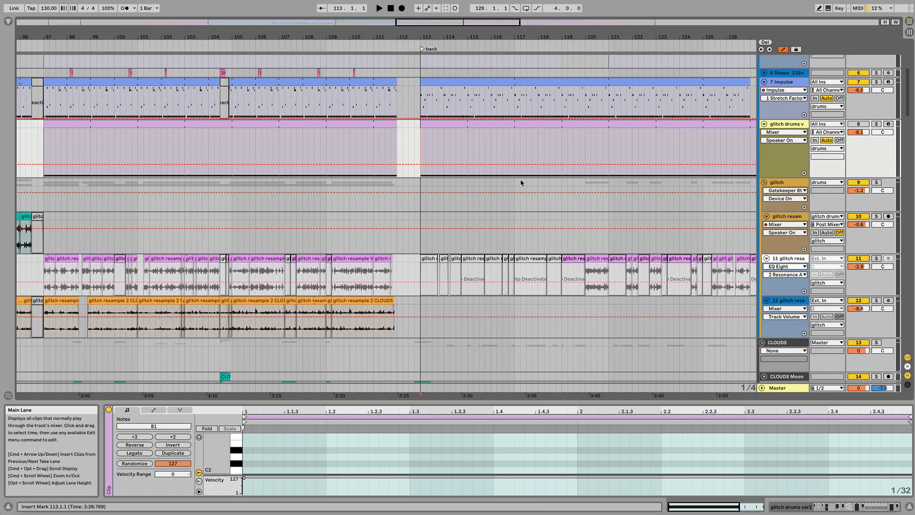
pyautogui.click(801, 125)
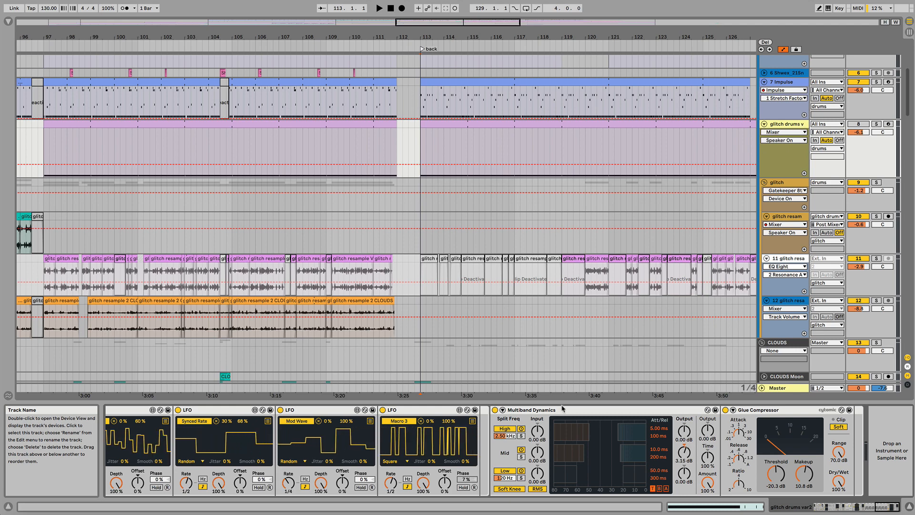
pyautogui.scroll(10, 521, 450)
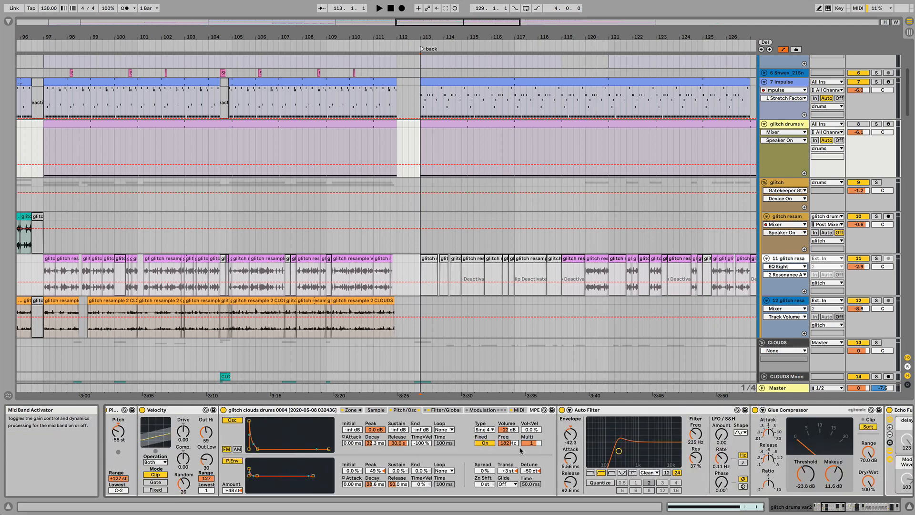
pyautogui.scroll(3, 521, 450)
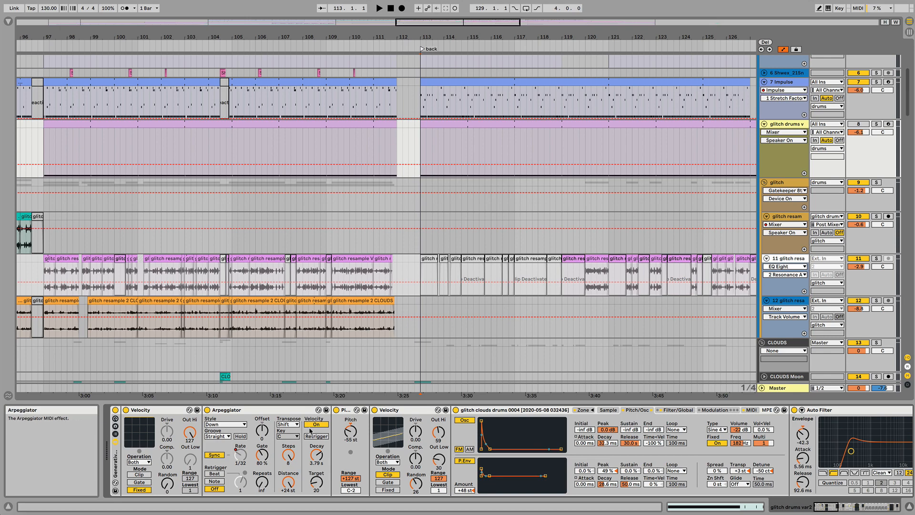
# Compare the glitch clips in the bridge and back sections, and solo glitch drums track 8 for playback from 113.1.1
pyautogui.scroll(-1, 374, 206)
pyautogui.hscroll(-10, 377, 203)
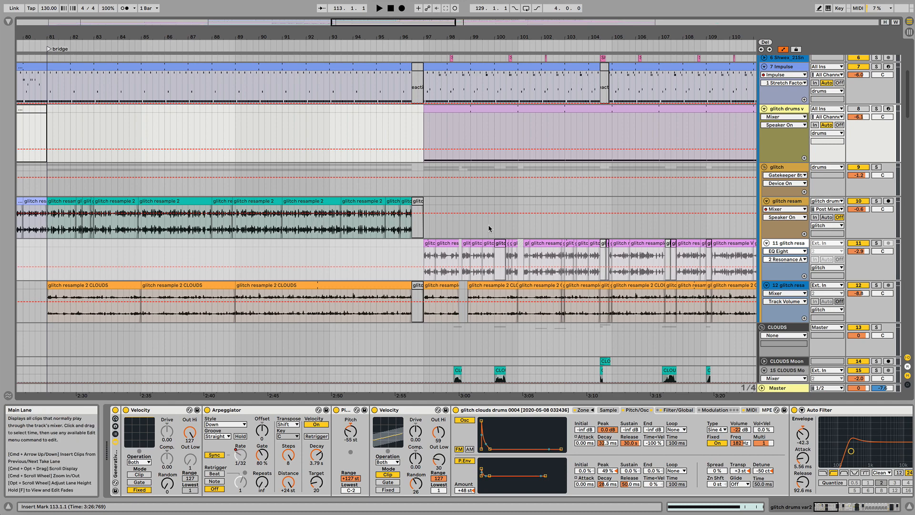
pyautogui.hscroll(11, 488, 225)
pyautogui.scroll(1, 488, 225)
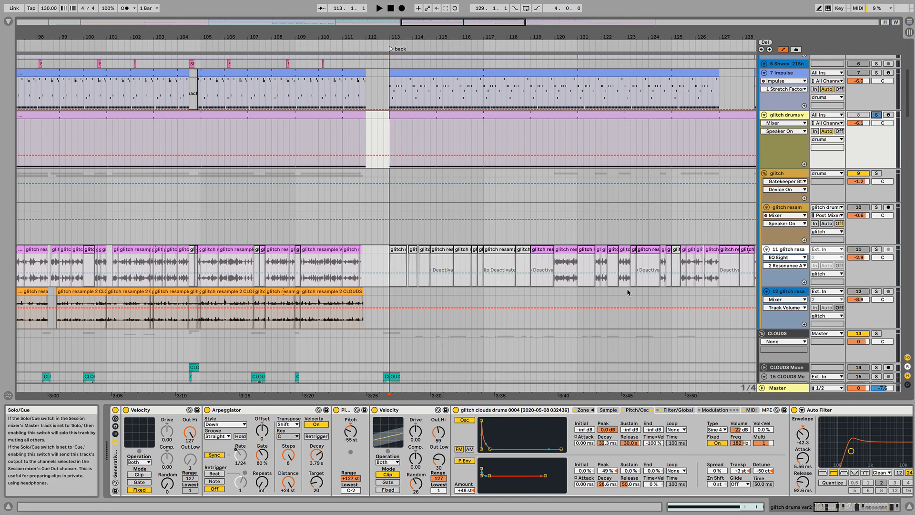
pyautogui.press('space')
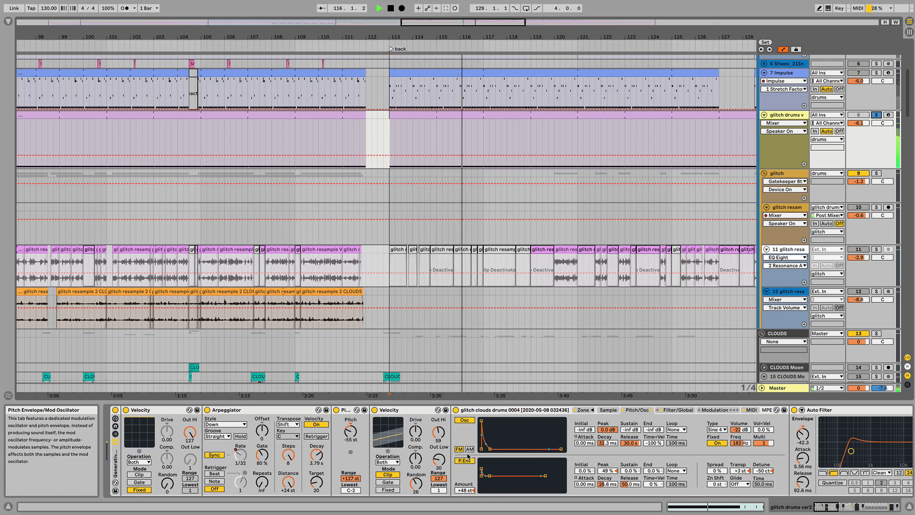
# Examine the glitch drums devices from the Arpeggiator and Sampler through the LFOs to Multiband Dynamics and Glue Compressor
pyautogui.hscroll(3, 468, 456)
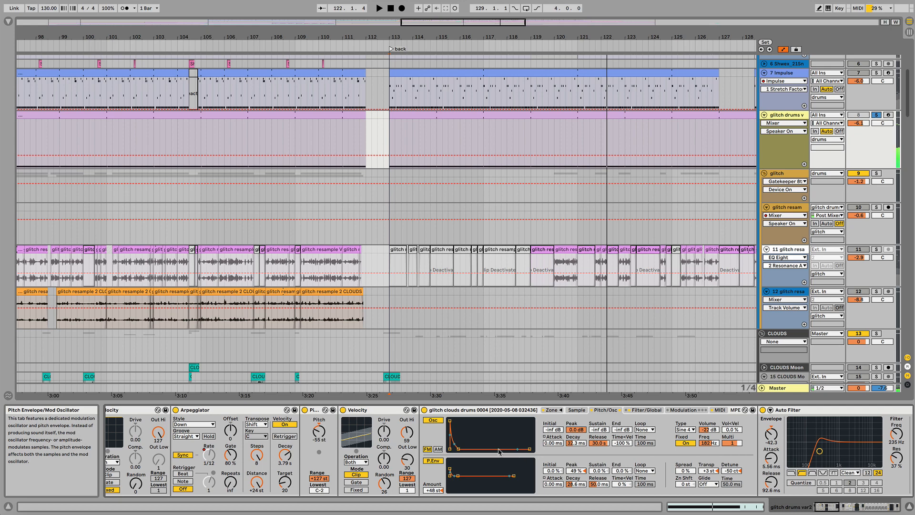
pyautogui.hscroll(-2, 499, 452)
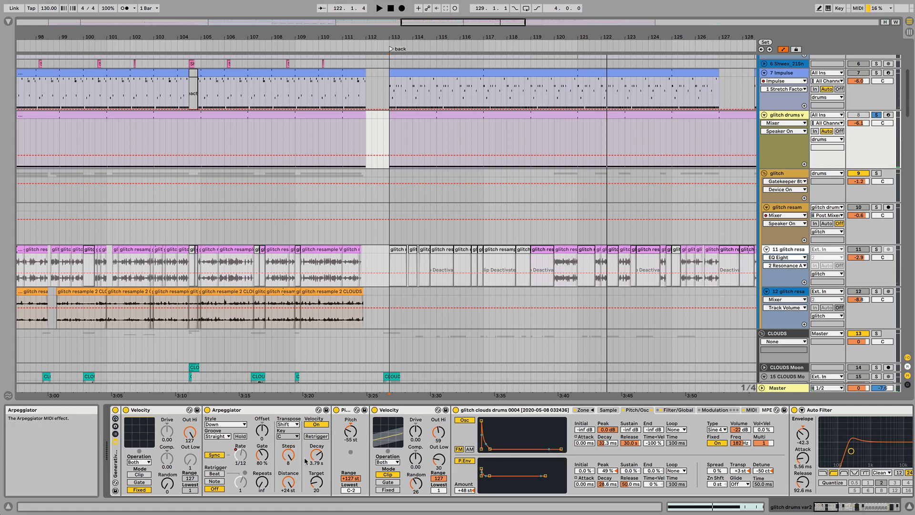
pyautogui.hscroll(10, 431, 459)
pyautogui.hscroll(12, 430, 459)
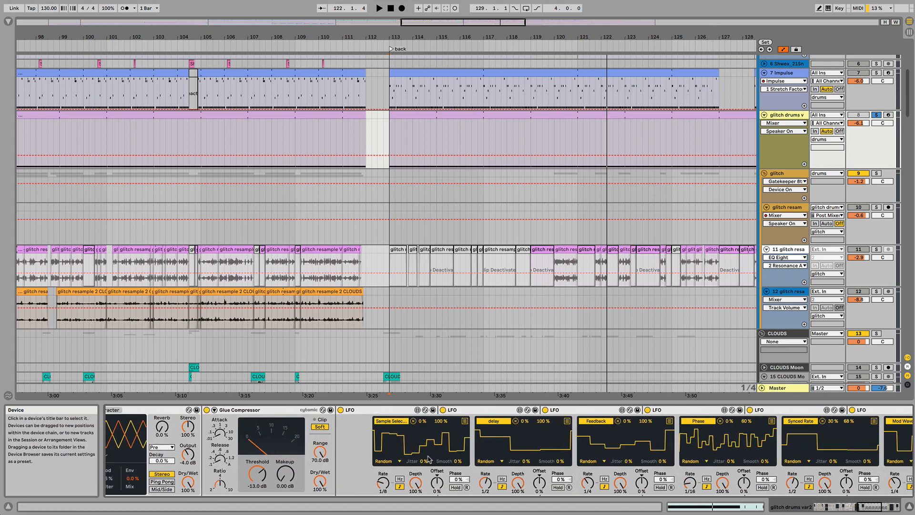
pyautogui.hscroll(-8, 428, 459)
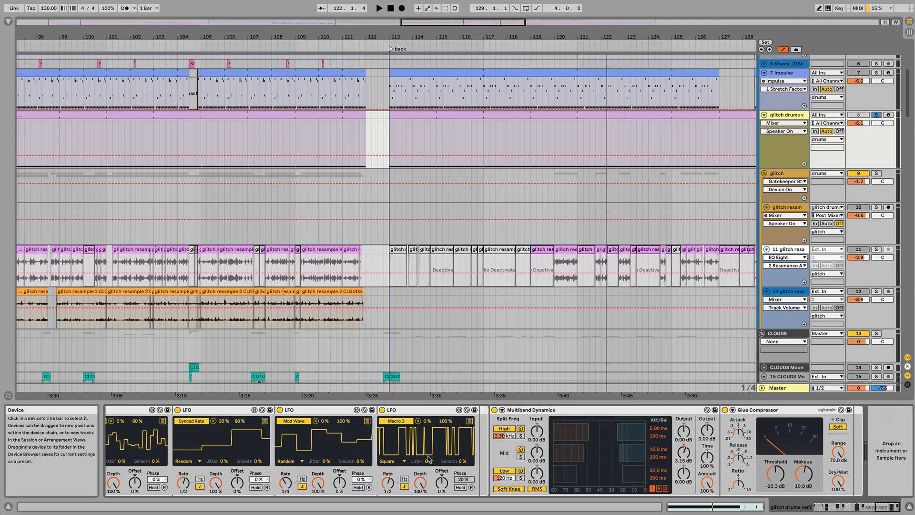
# Examine the first Velocity device and the MIDI note in the glitch drums clip starting at bar 113
pyautogui.hscroll(-12, 429, 459)
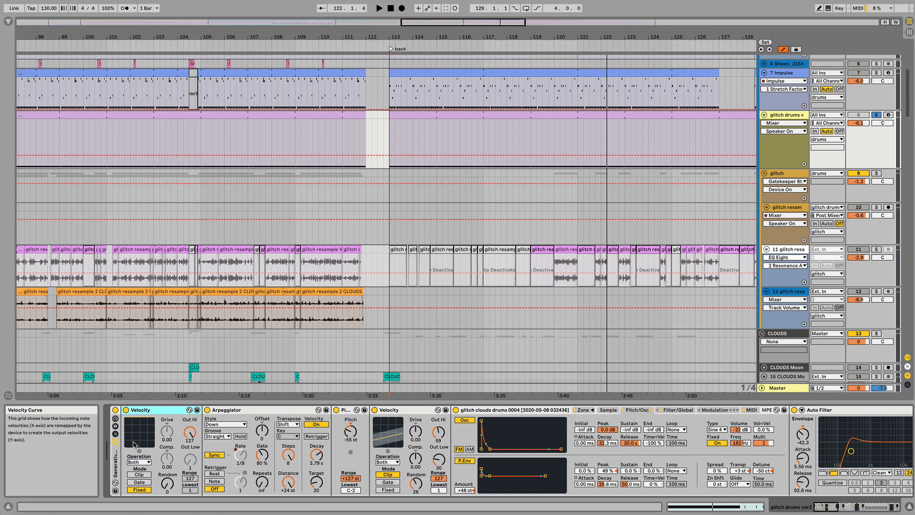
pyautogui.click(187, 420)
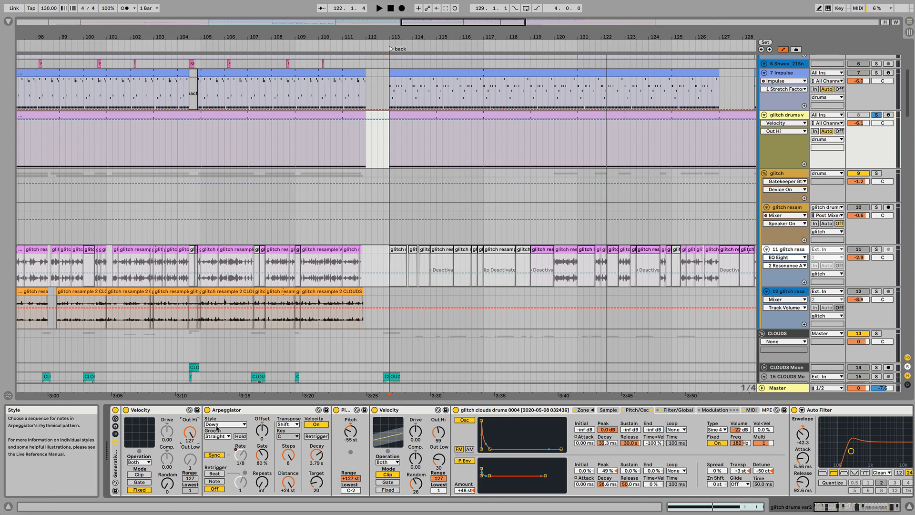
pyautogui.doubleClick(453, 139)
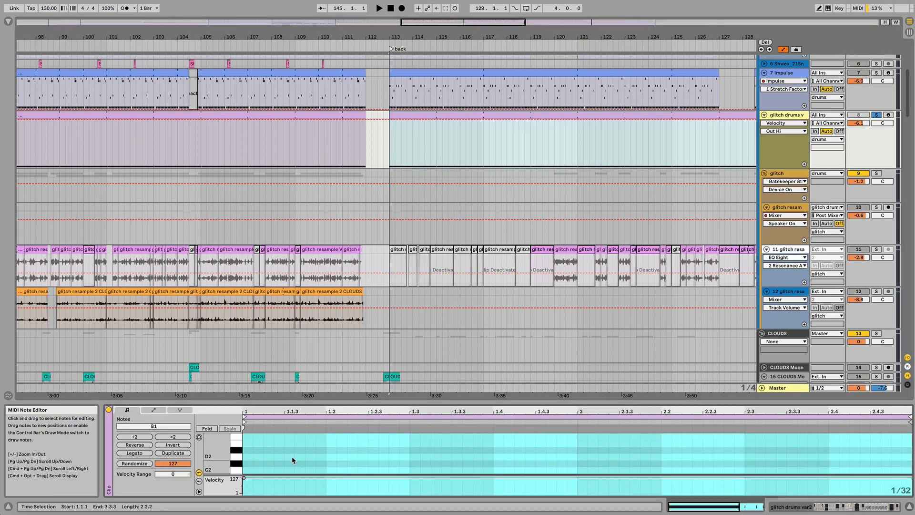
pyautogui.scroll(-3, 294, 460)
pyautogui.hscroll(-3, 294, 459)
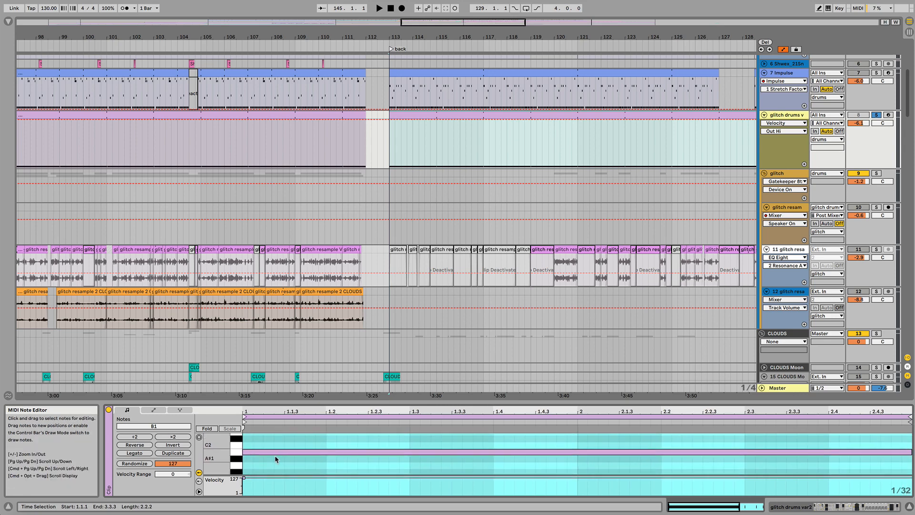
pyautogui.click(799, 117)
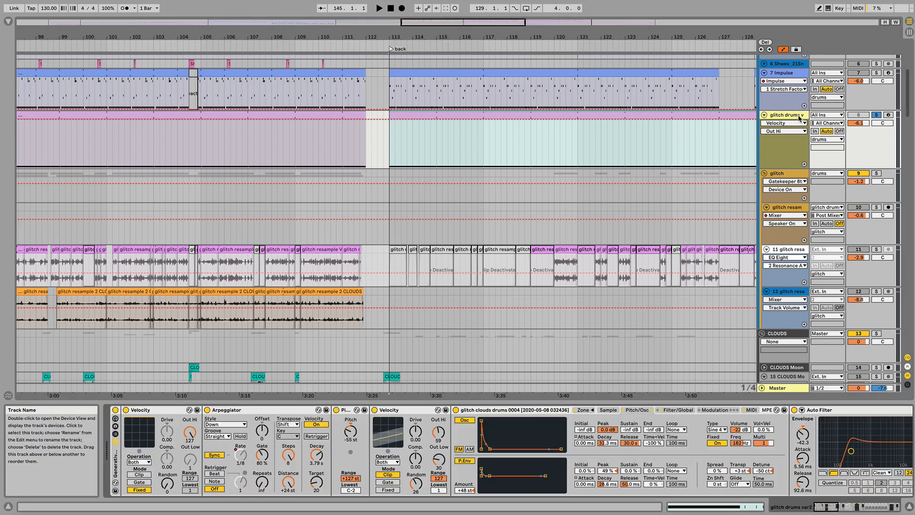
# Examine the Arpeggiator, and show Sampler's sample select zones in an enlarged zone editor
pyautogui.click(237, 410)
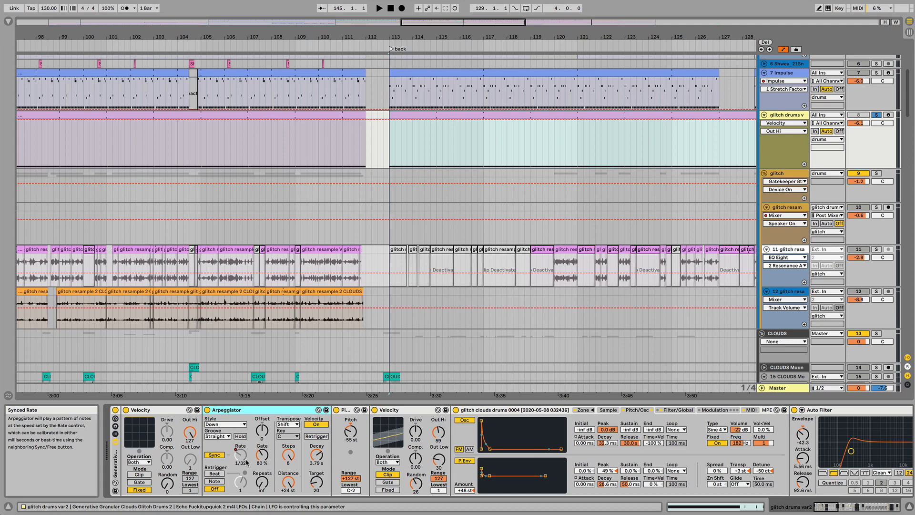
pyautogui.click(582, 410)
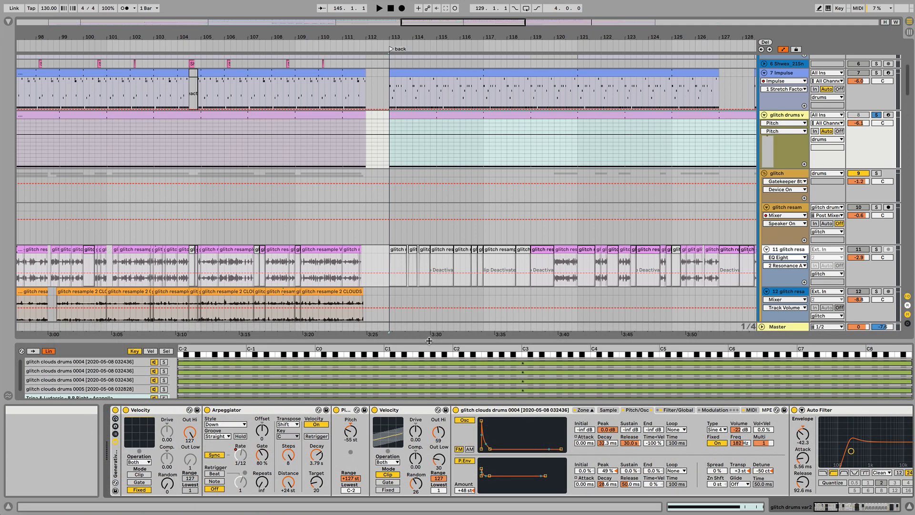
pyautogui.moveTo(429, 340); pyautogui.dragTo(418, 260)
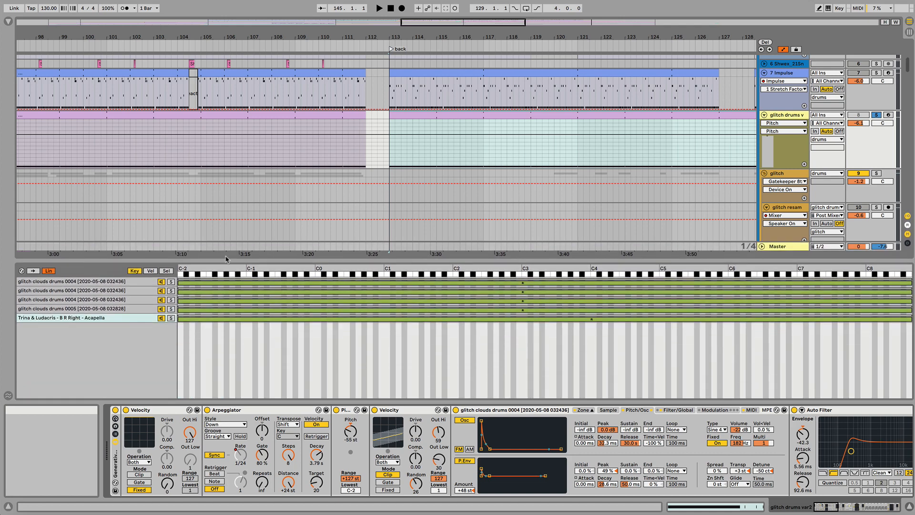
pyautogui.click(166, 270)
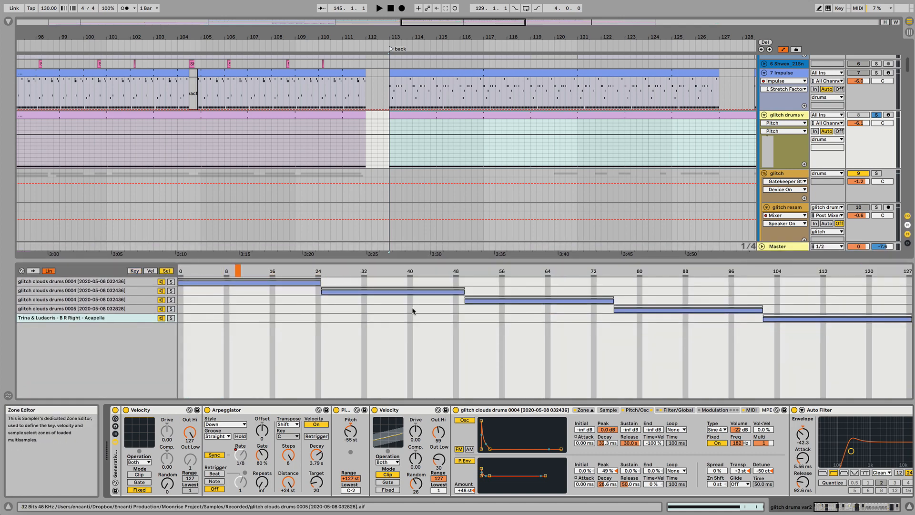
# Inspect the glitch clouds drums sample layers one by one and show their key zones
pyautogui.click(116, 309)
pyautogui.click(114, 300)
pyautogui.click(114, 290)
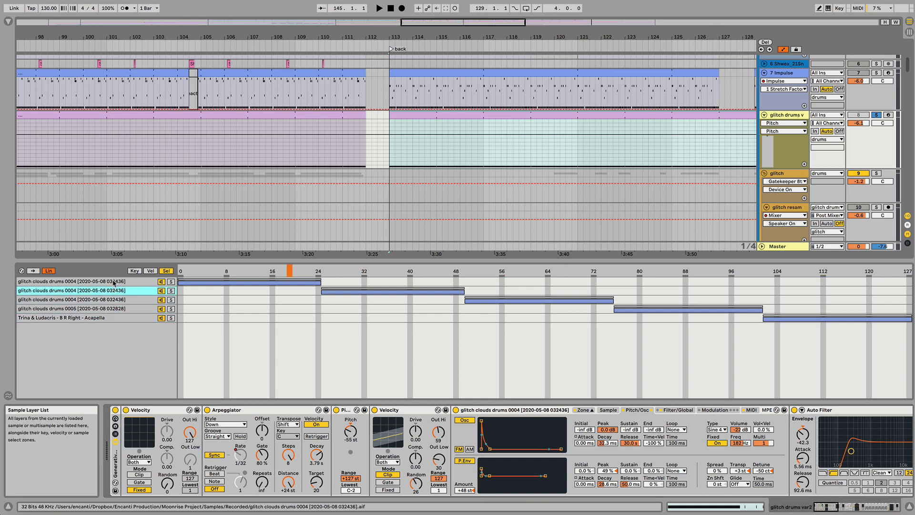
pyautogui.click(114, 282)
pyautogui.click(115, 290)
pyautogui.click(130, 271)
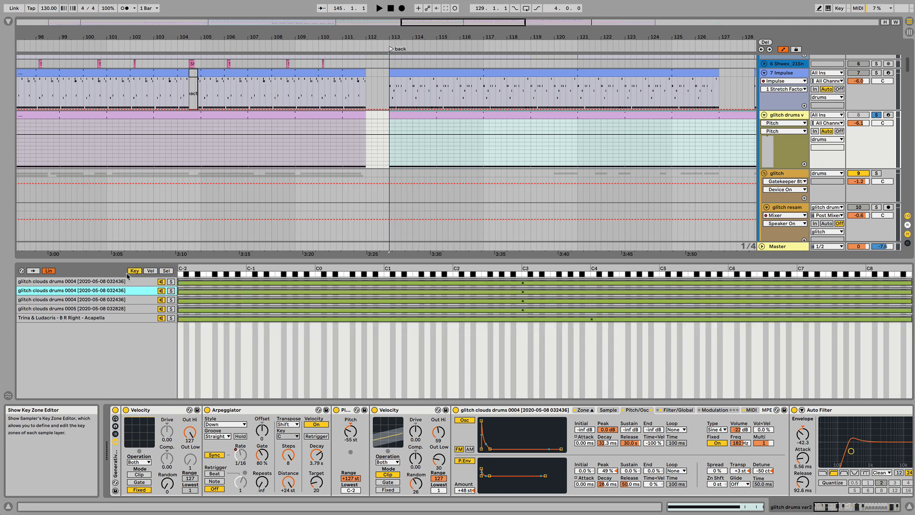
# Play the glitch drums from bar 113 and examine Sampler's Pitch/Osc and Filter/Global settings, including filter key tracking
pyautogui.press('space')
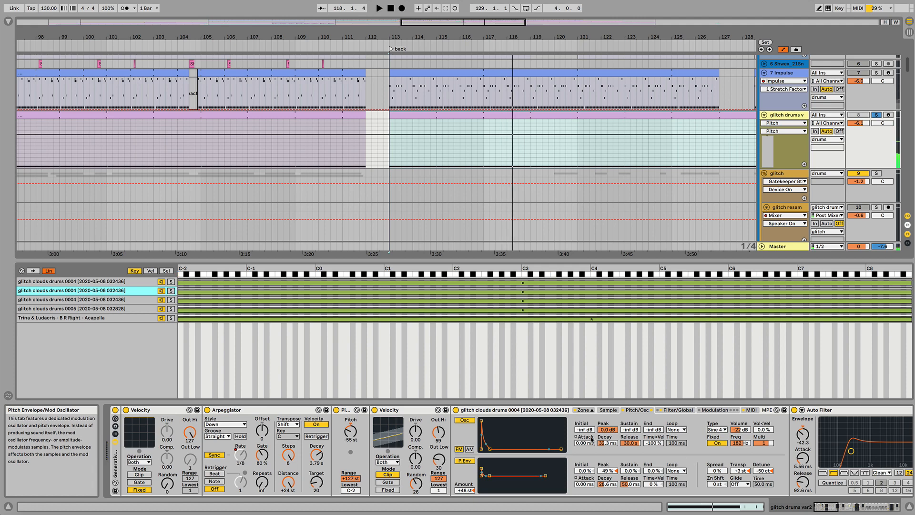
pyautogui.hscroll(2, 575, 451)
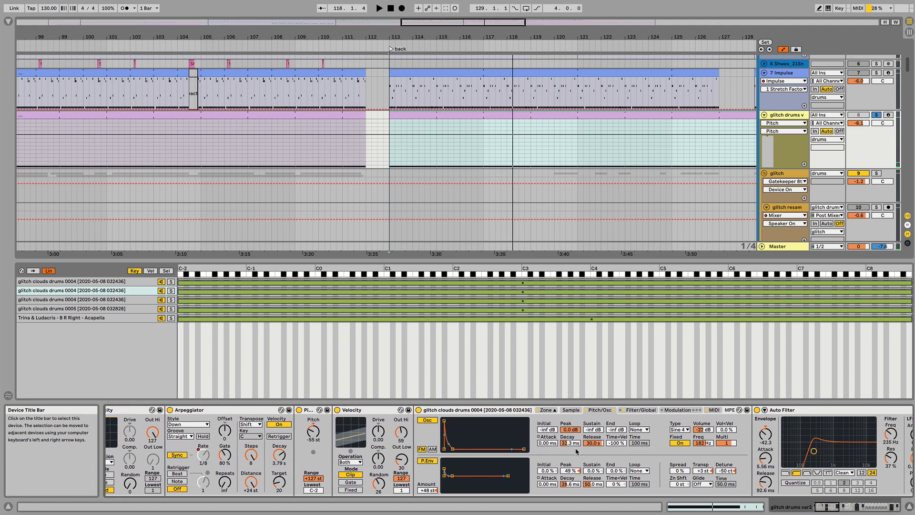
pyautogui.click(632, 410)
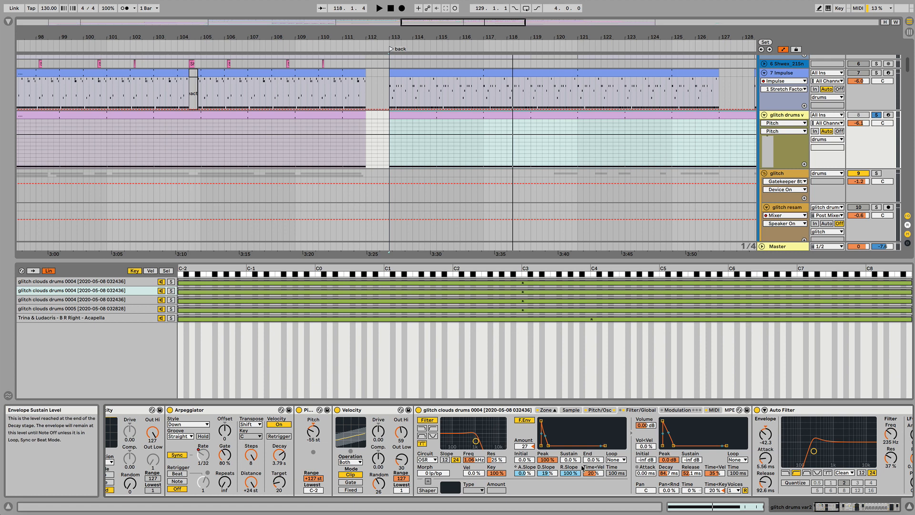
pyautogui.click(494, 475)
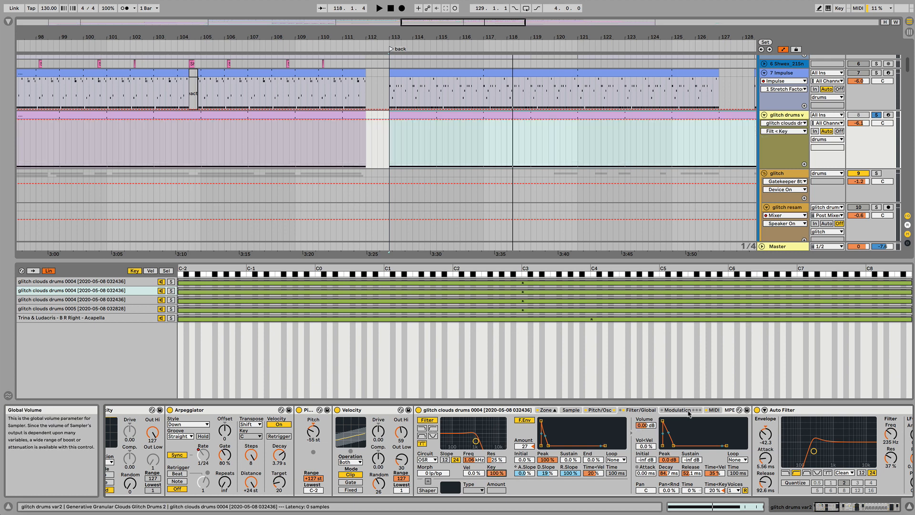
# Examine the second Velocity device's random settings and Sampler's MIDI modulation routings
pyautogui.hscroll(-2, 500, 480)
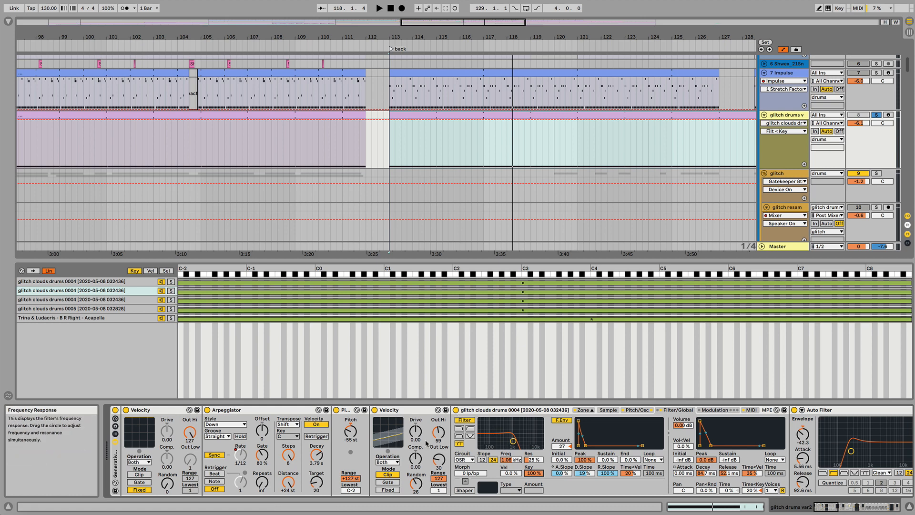
pyautogui.click(392, 432)
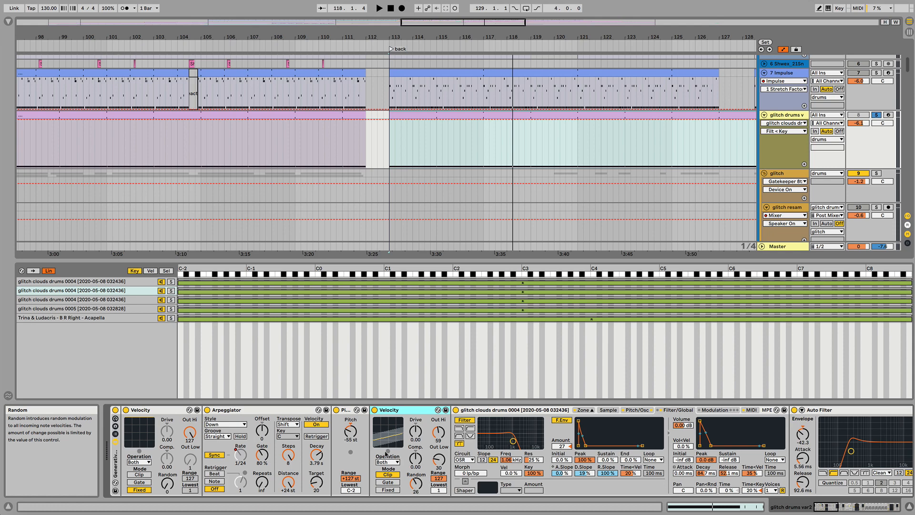
pyautogui.click(752, 410)
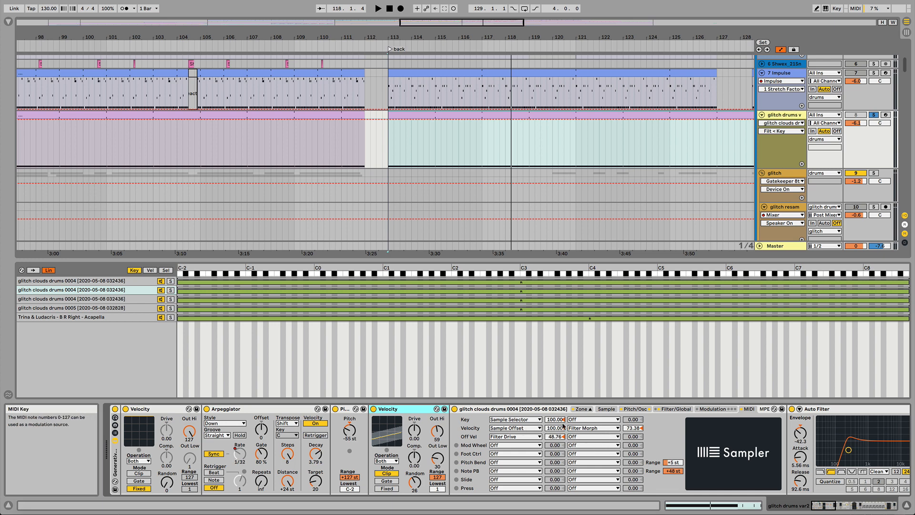
# Play the glitch drums from bar 113 while examining Sampler's sample waveform and the sample select zones
pyautogui.press('space')
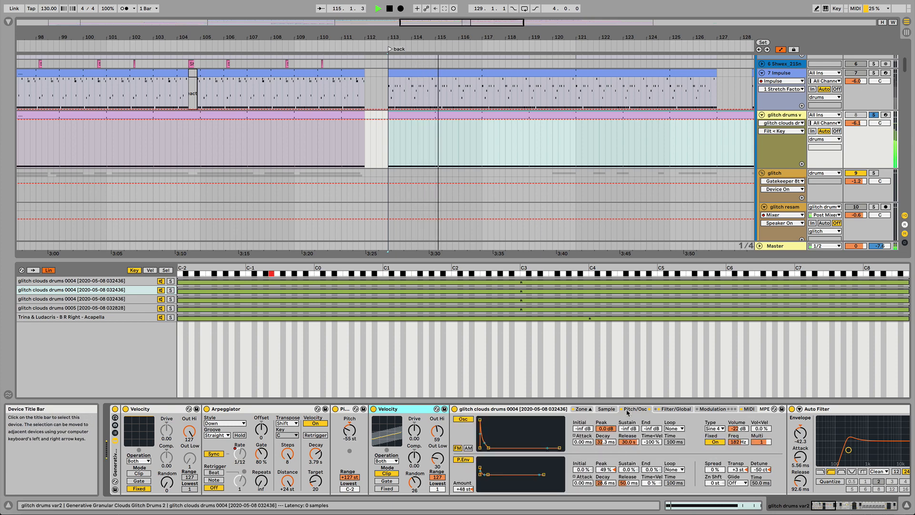
pyautogui.click(582, 409)
pyautogui.click(606, 409)
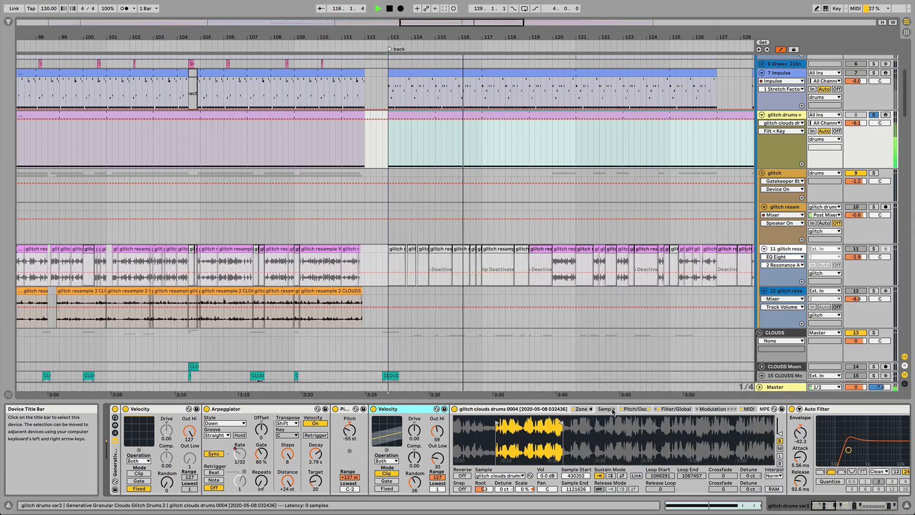
pyautogui.click(582, 409)
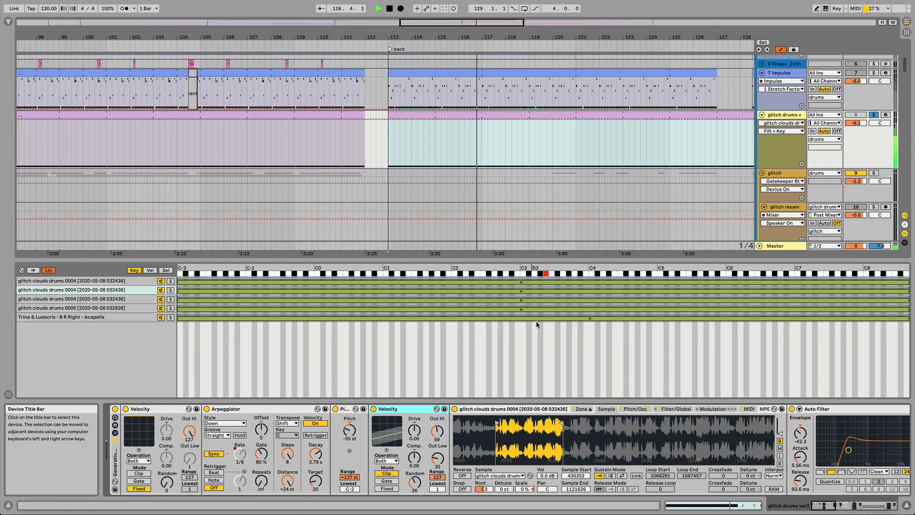
pyautogui.click(165, 270)
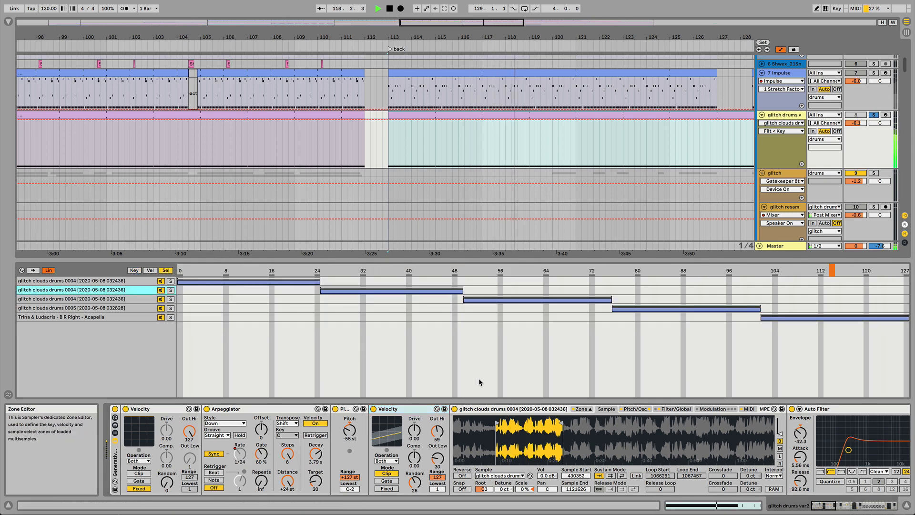
pyautogui.hscroll(8, 686, 443)
pyautogui.press('space')
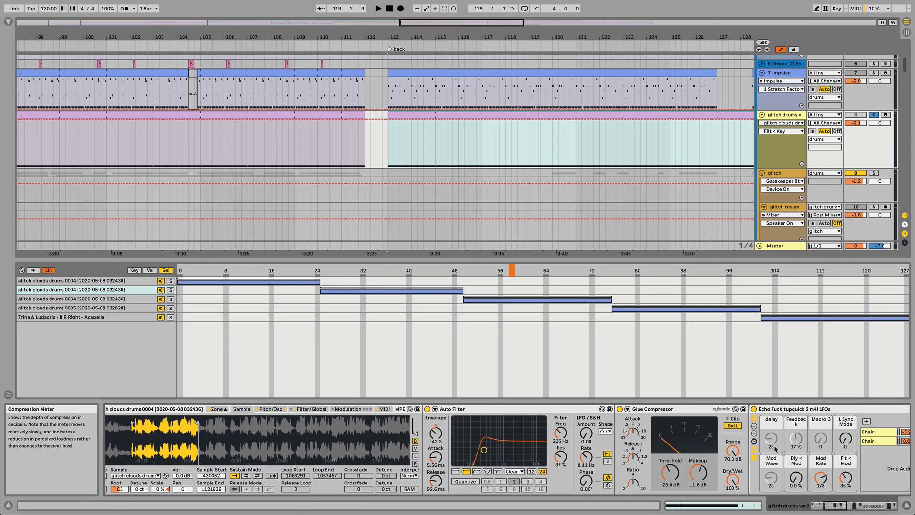
pyautogui.hscroll(-8, 775, 449)
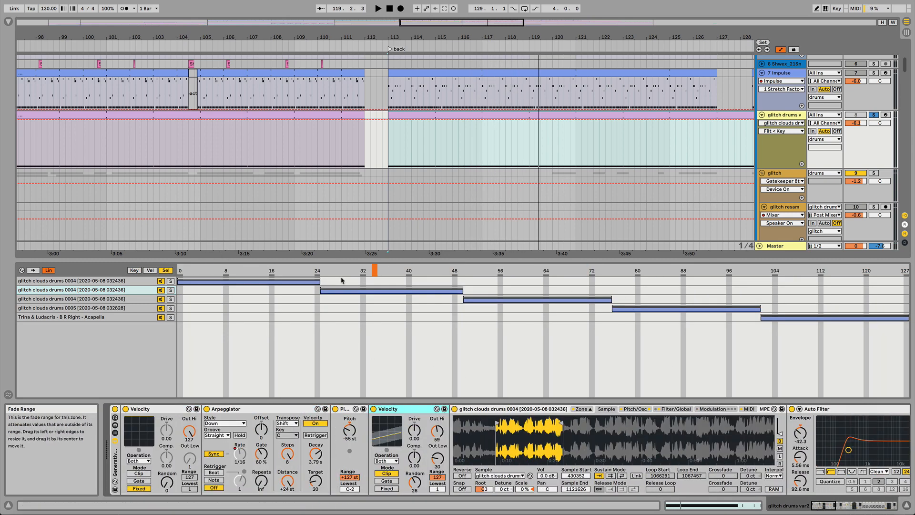
pyautogui.click(413, 278)
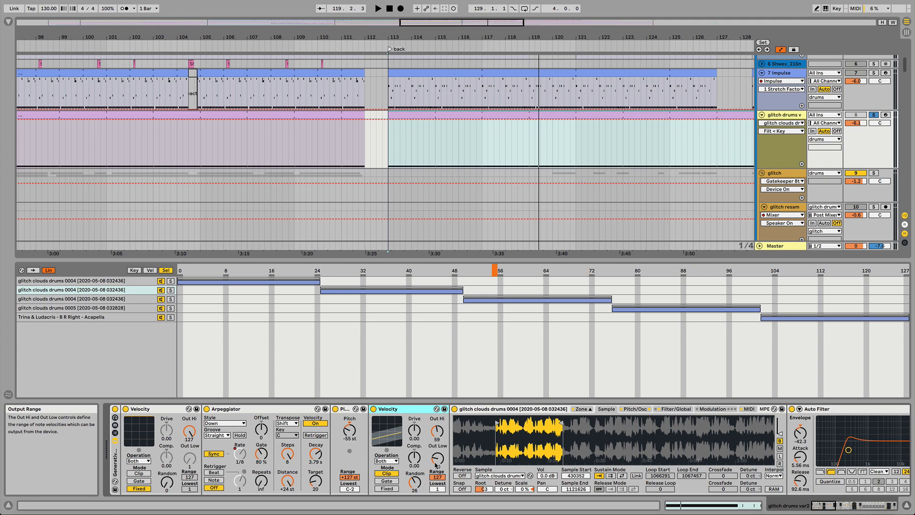
# Examine the effects after Sampler, from Auto Filter and Glue Compressor to the Echo rack's macros and Echo modulation
pyautogui.hscroll(10, 257, 412)
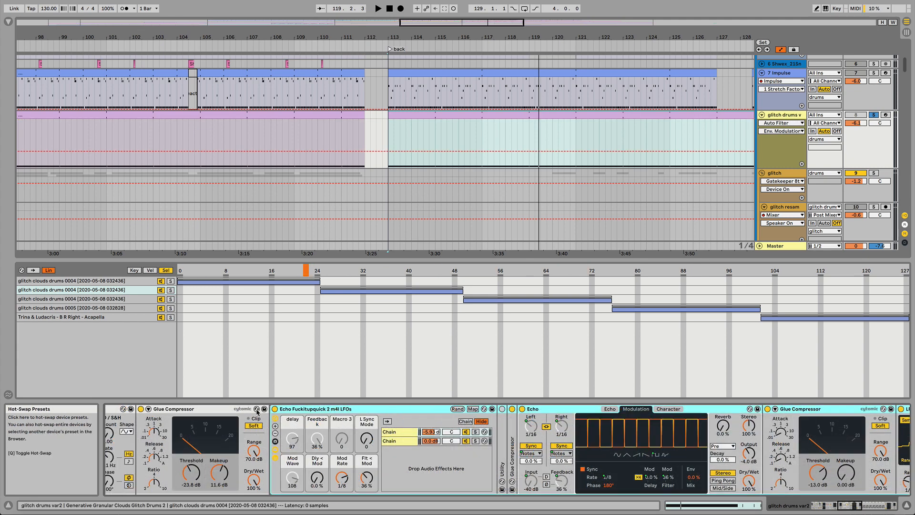
pyautogui.hscroll(-5, 256, 411)
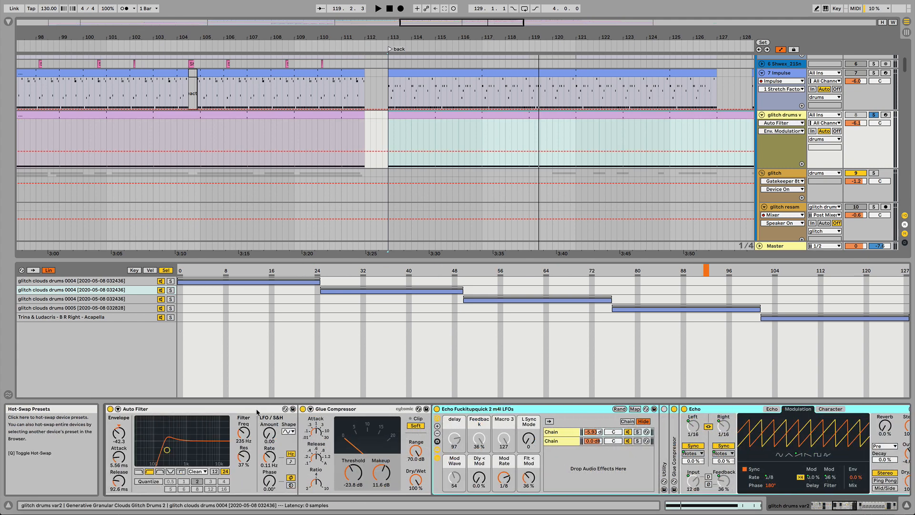
pyautogui.hscroll(4, 258, 411)
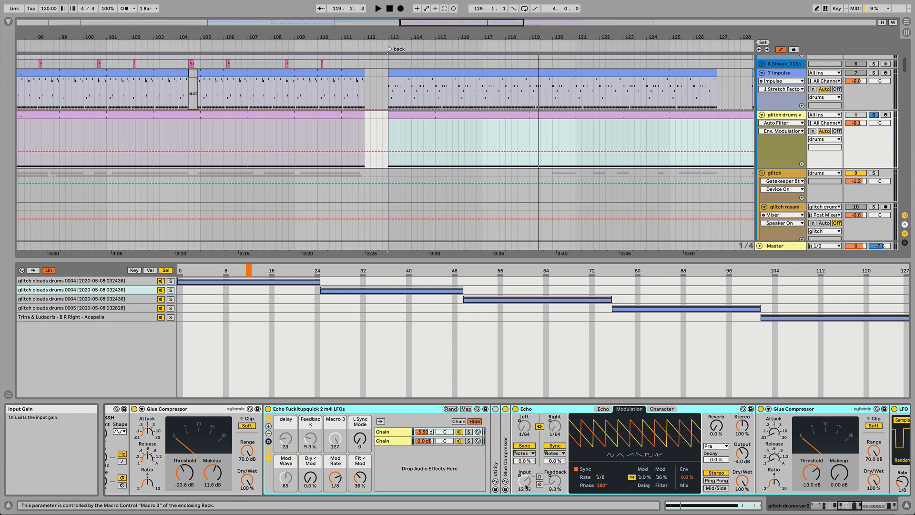
pyautogui.hscroll(1, 525, 485)
pyautogui.hscroll(3, 525, 485)
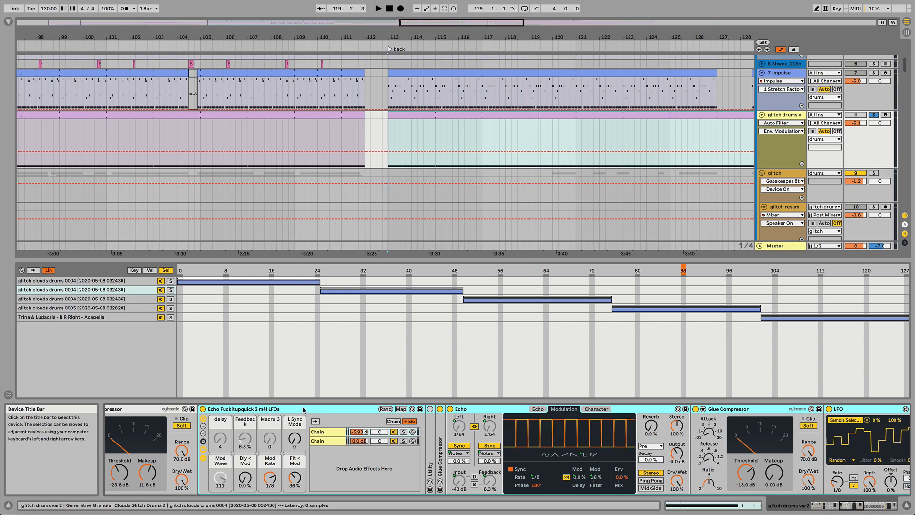
pyautogui.hscroll(3, 562, 438)
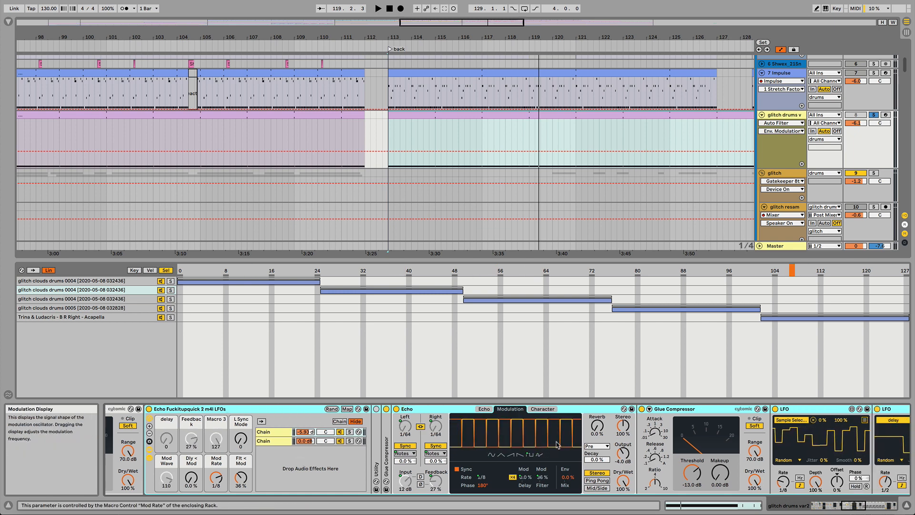
# Audition the Echo rack's first chain in solo from bar 113, stop playback and unsolo the chain
pyautogui.hscroll(-4, 524, 448)
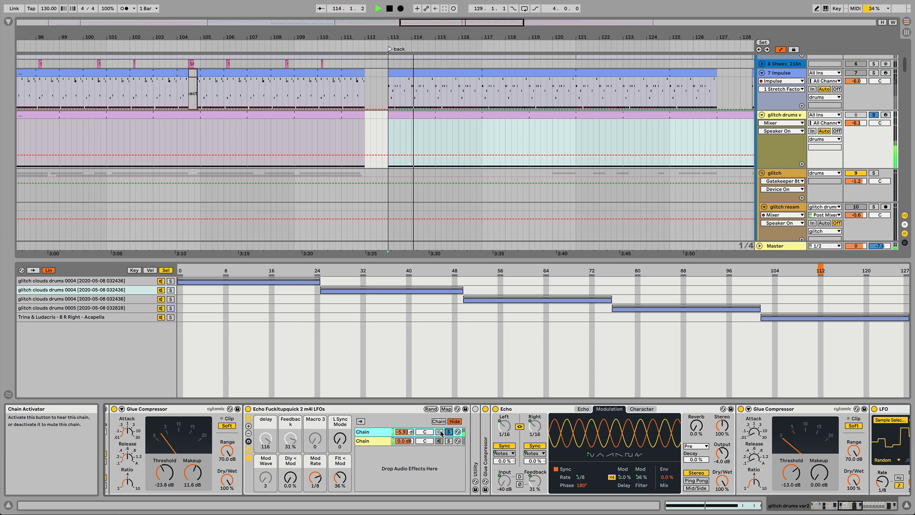
pyautogui.click(440, 433)
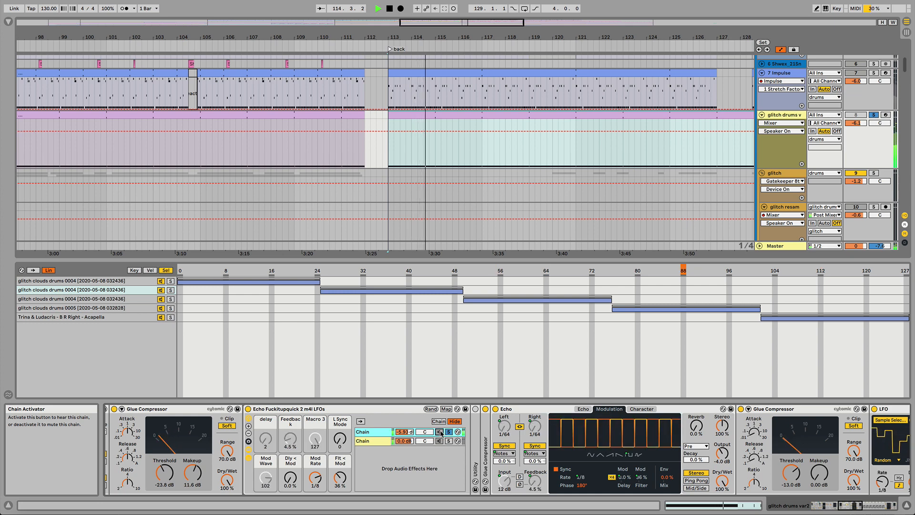
pyautogui.press('space')
pyautogui.click(448, 431)
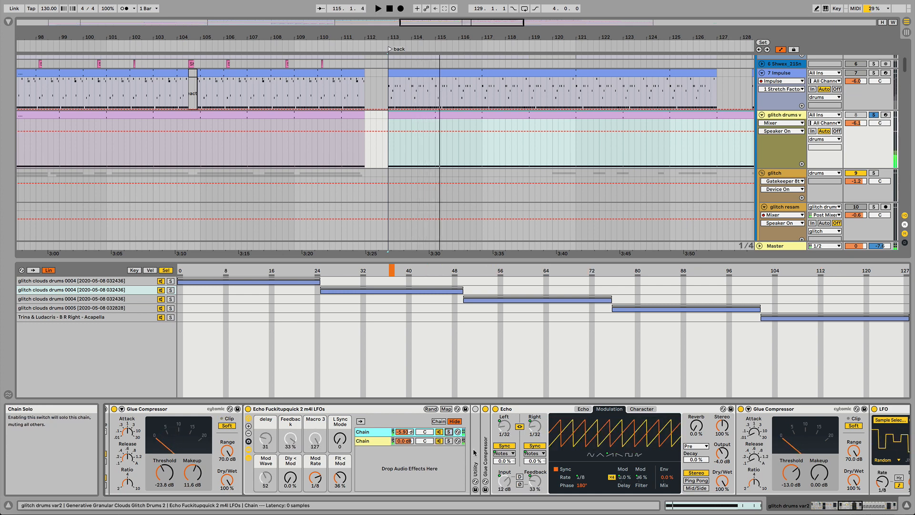
# Examine the Echo device in the rack's first chain and the LFO devices modulating the sample selection and rack macros
pyautogui.hscroll(3, 475, 453)
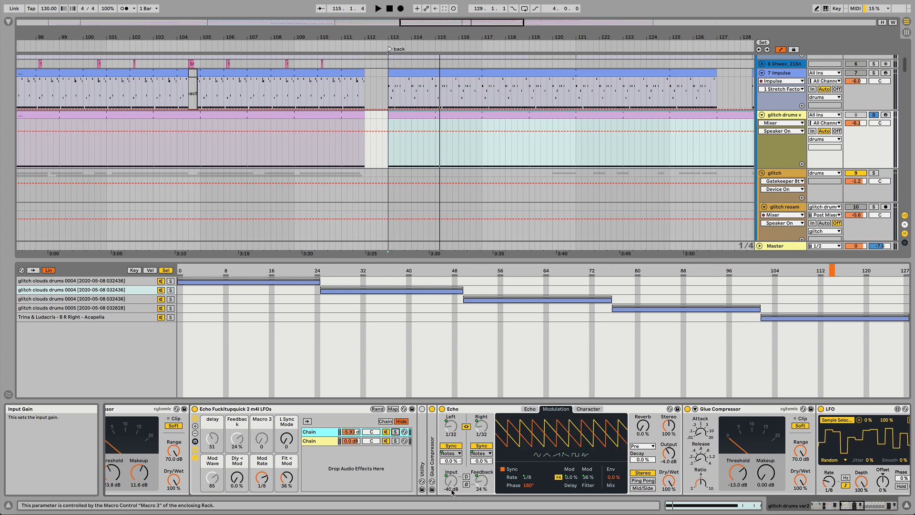
pyautogui.hscroll(10, 452, 491)
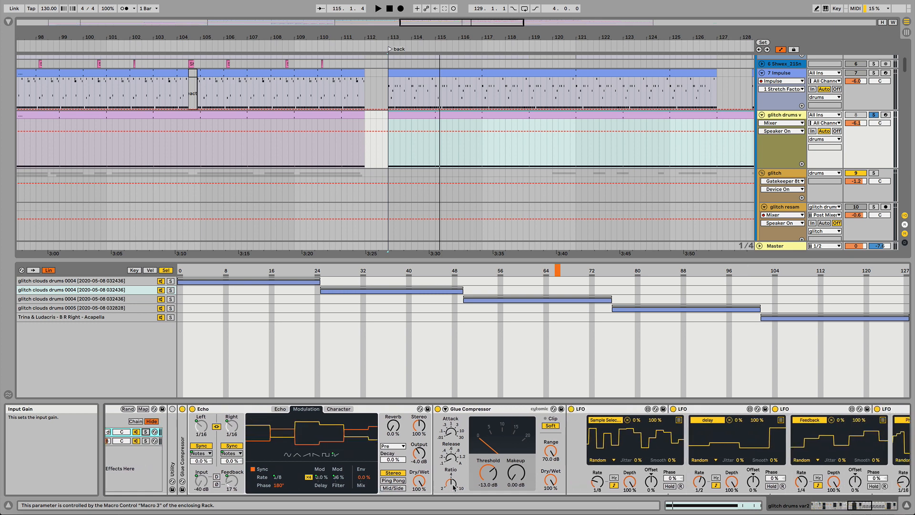
pyautogui.hscroll(20, 453, 487)
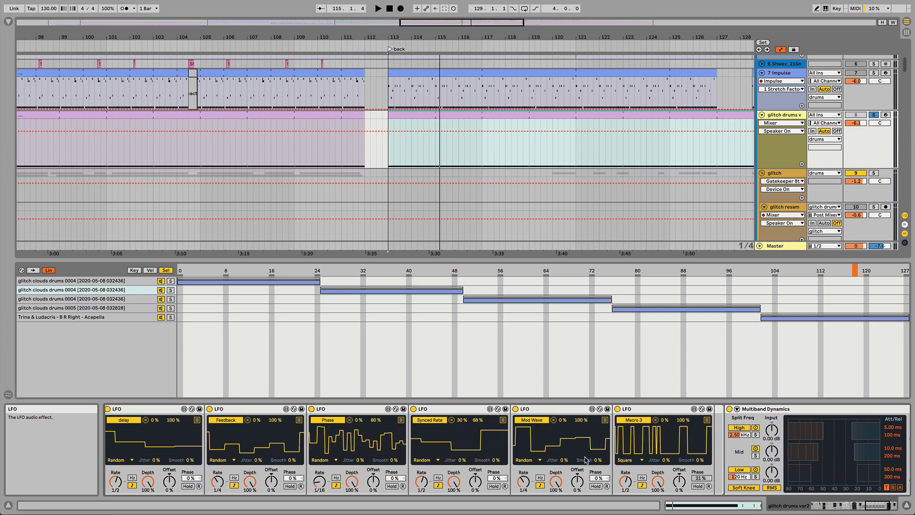
pyautogui.hscroll(-10, 586, 457)
pyautogui.hscroll(-4, 453, 479)
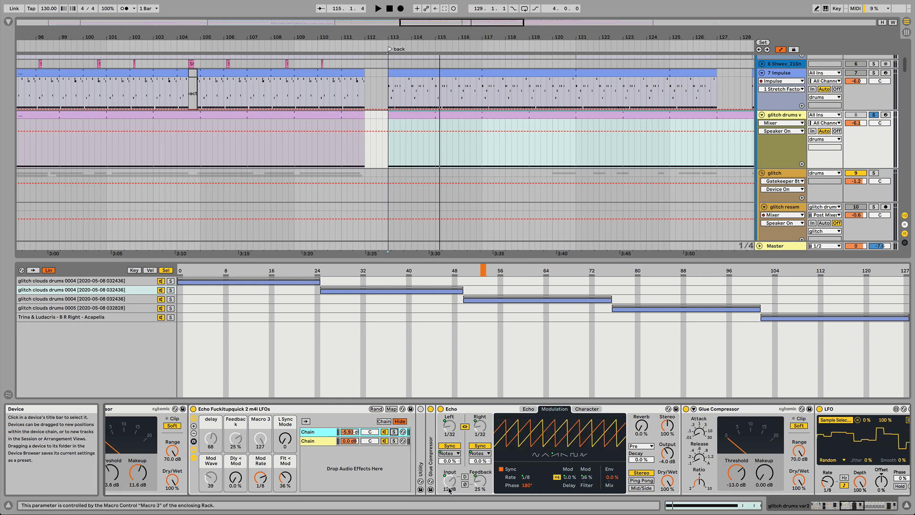
# Play the glitch drums from bar 113 while soloing the Echo rack's chains for comparison, and stop playback
pyautogui.press('space')
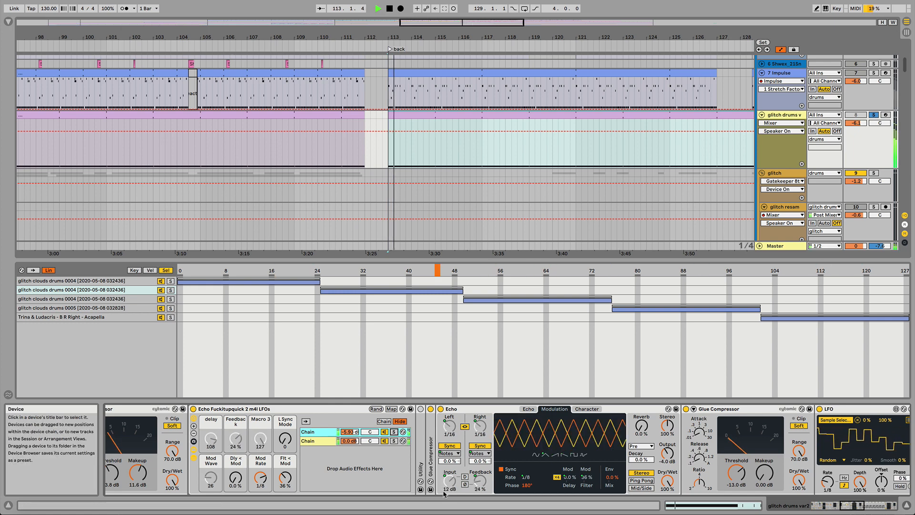
pyautogui.click(394, 440)
pyautogui.click(395, 432)
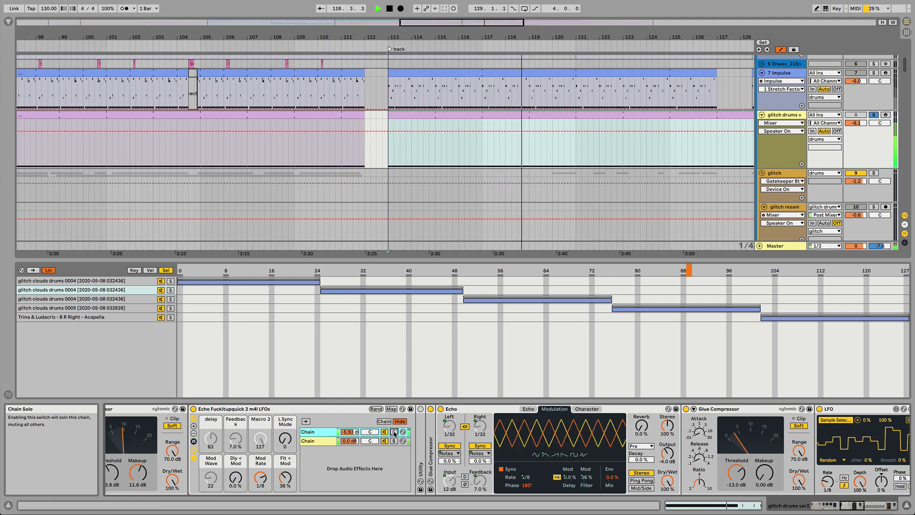
pyautogui.hscroll(5, 394, 433)
pyautogui.hscroll(-5, 394, 433)
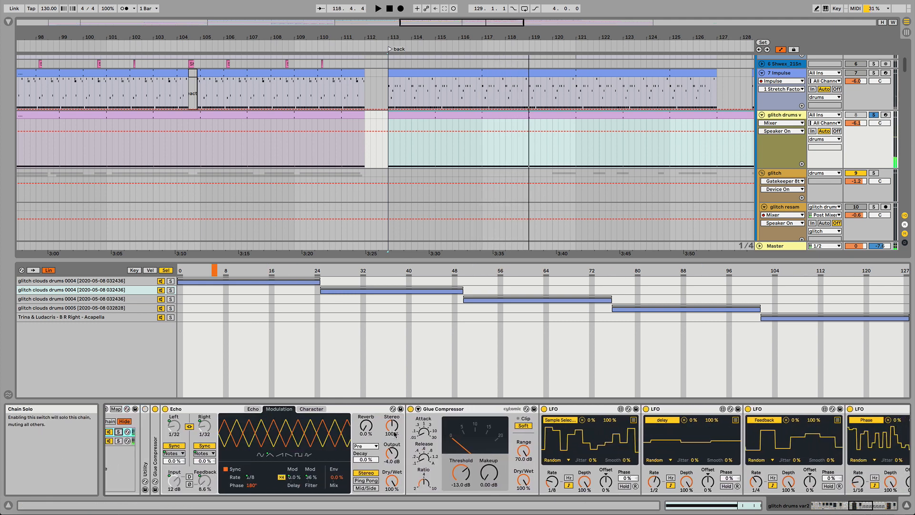
# Select the Echo rack's second chain and examine the surrounding devices, including Multiband Dynamics and Glue Compressor
pyautogui.click(196, 441)
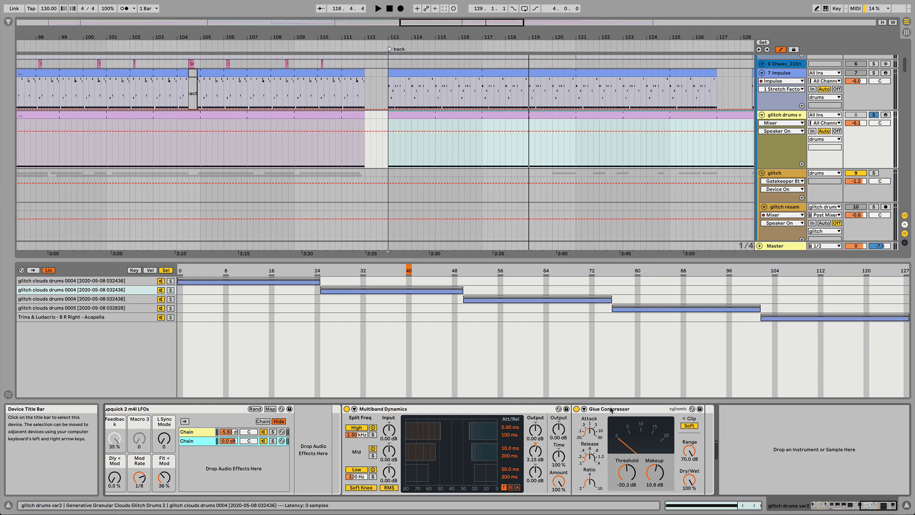
pyautogui.hscroll(-10, 540, 423)
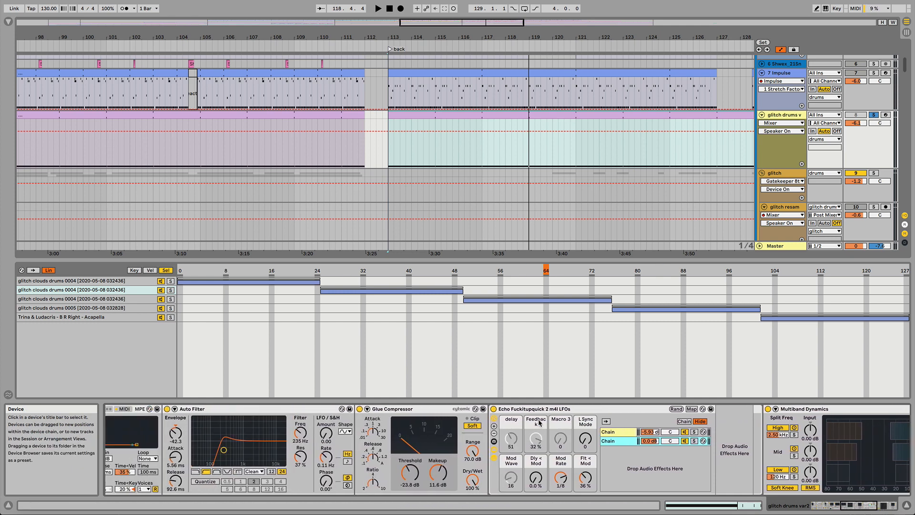
pyautogui.hscroll(-5, 540, 423)
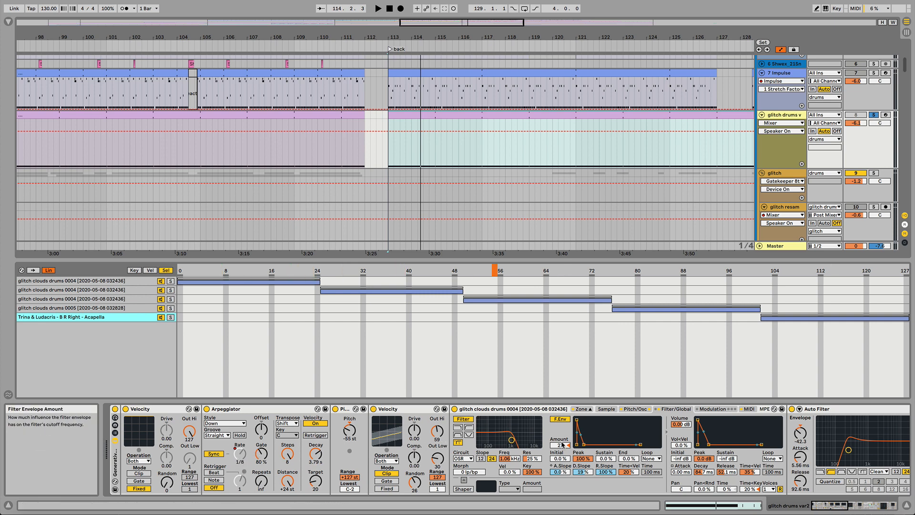
# Unsolo the glitch drums track and fold it in the arrangement
pyautogui.scroll(-15, 563, 445)
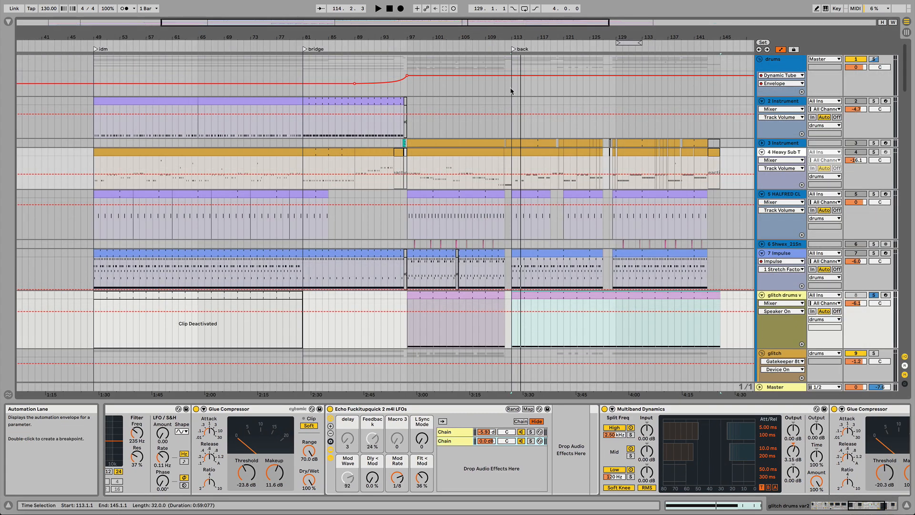
pyautogui.click(873, 295)
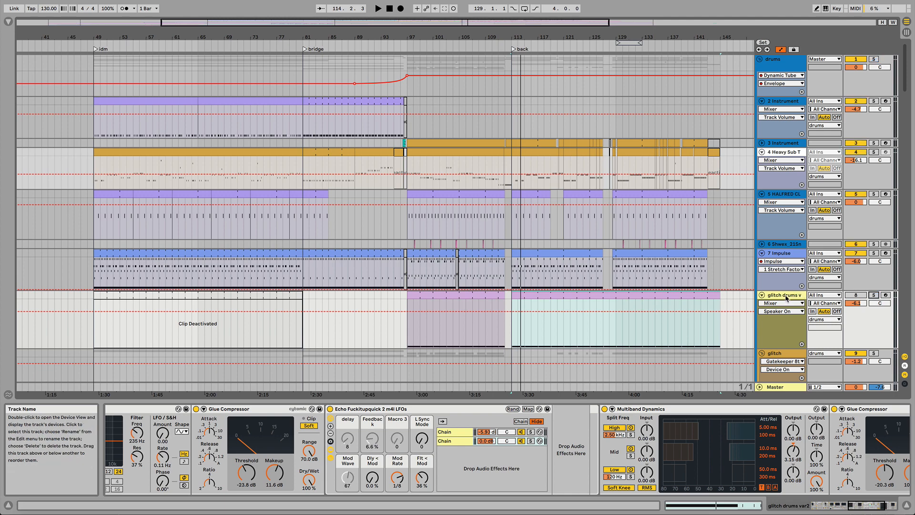
pyautogui.click(761, 295)
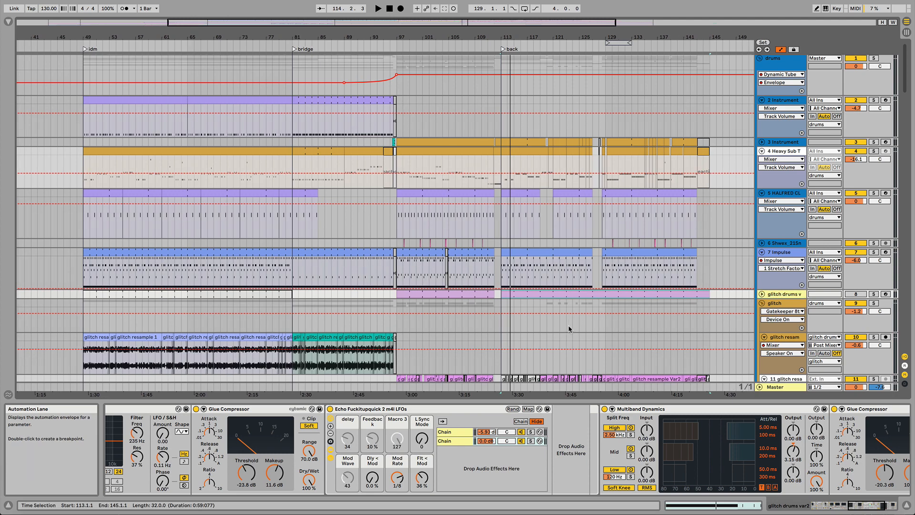
# Examine the glitch resample and CLOUDS tracks across the whole arrangement, and review the start of the glitch drums device chain
pyautogui.scroll(-1, 568, 329)
pyautogui.scroll(-10, 569, 329)
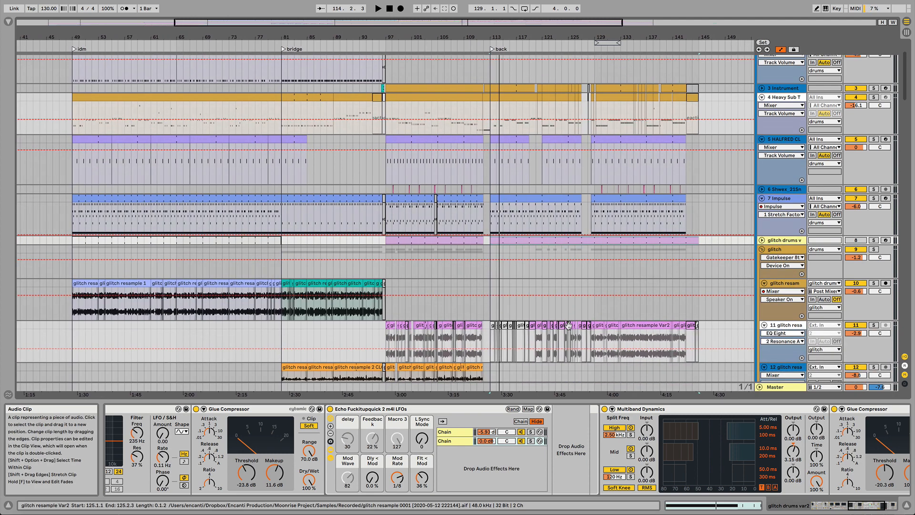
pyautogui.hscroll(-8, 568, 325)
pyautogui.scroll(-1, 568, 325)
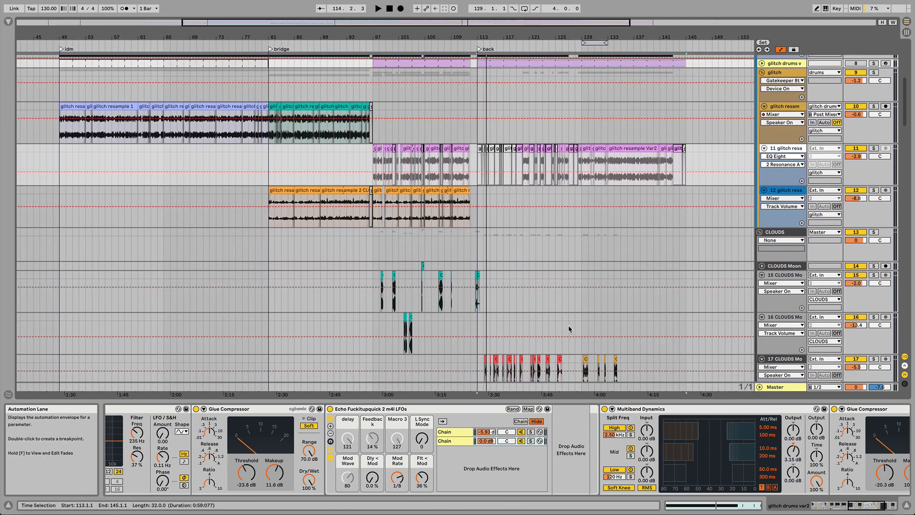
pyautogui.hscroll(-1, 569, 329)
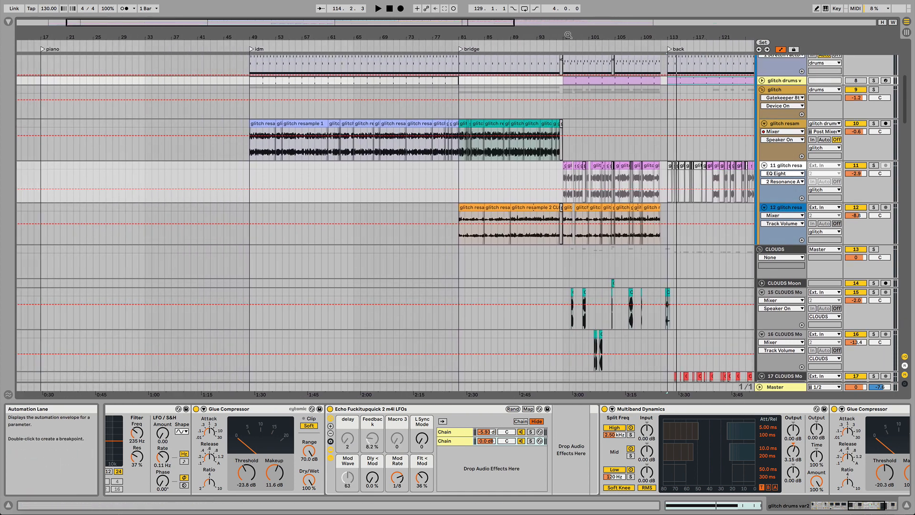
pyautogui.moveTo(569, 38); pyautogui.dragTo(501, 42)
pyautogui.moveTo(377, 42); pyautogui.dragTo(368, 47)
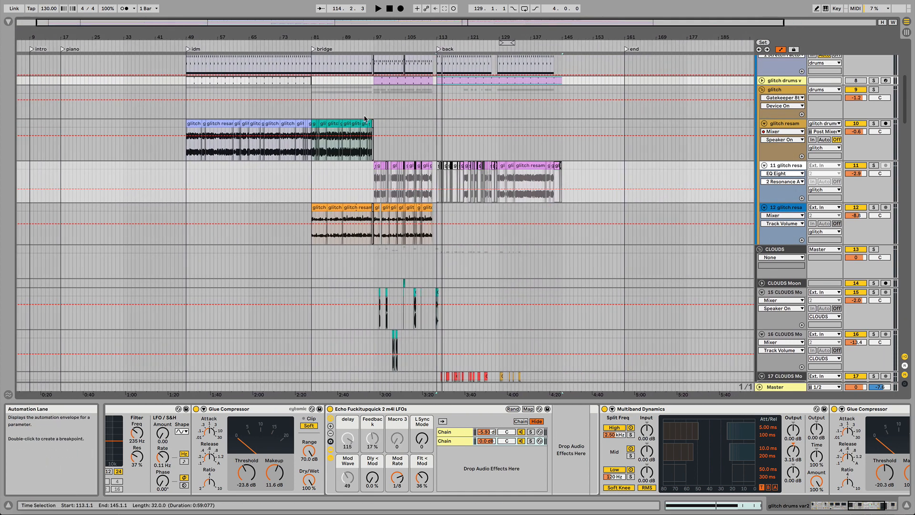
pyautogui.scroll(4, 364, 119)
pyautogui.hscroll(-1, 365, 118)
pyautogui.scroll(8, 365, 118)
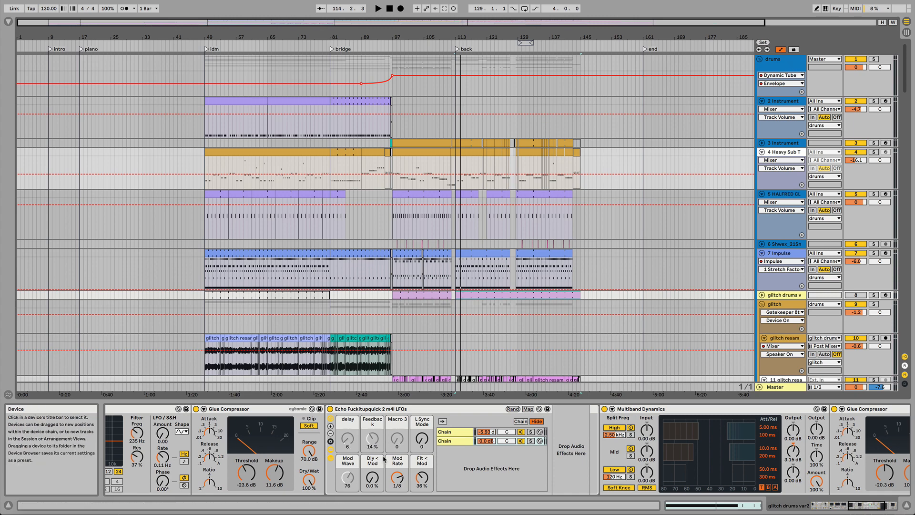
pyautogui.hscroll(15, 403, 446)
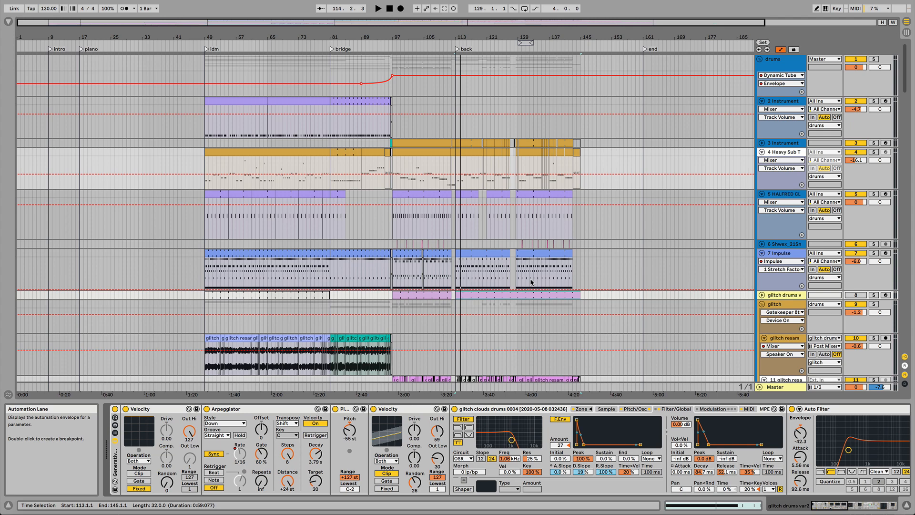
pyautogui.click(517, 253)
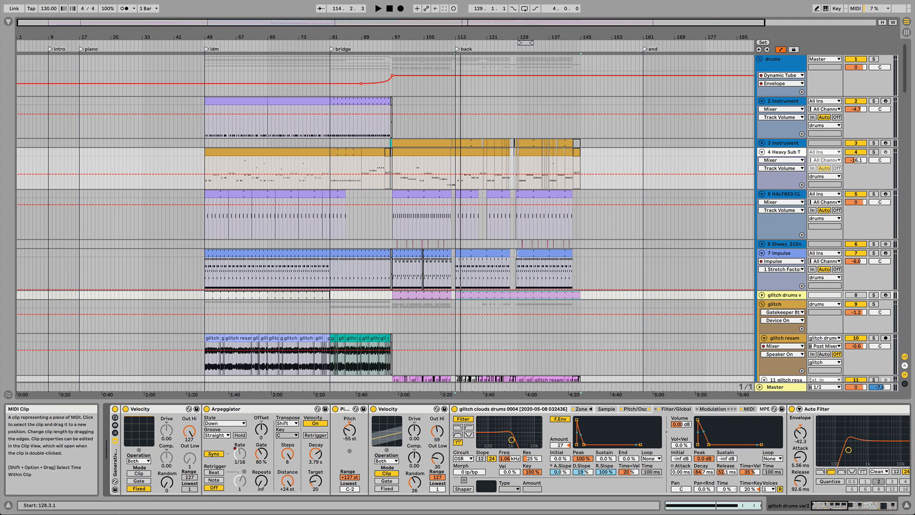